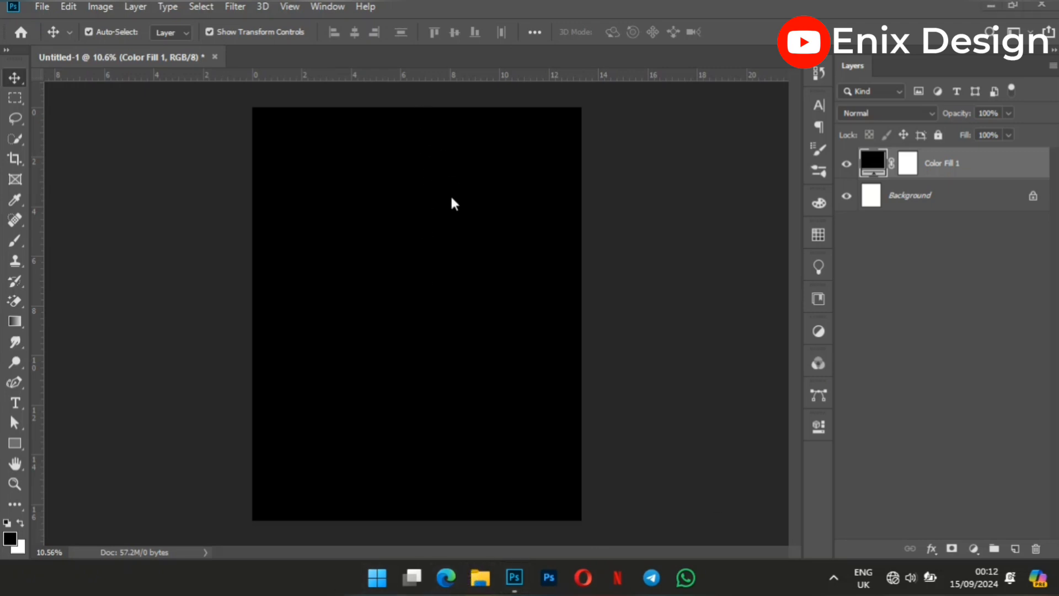
Place the orange planet image 993a5337d5a4b8ccca1da381659e542d.jpg from Documents > New folder and scale it to about 130% to span the canvas width.
{"action": "key", "text": "super+e"}
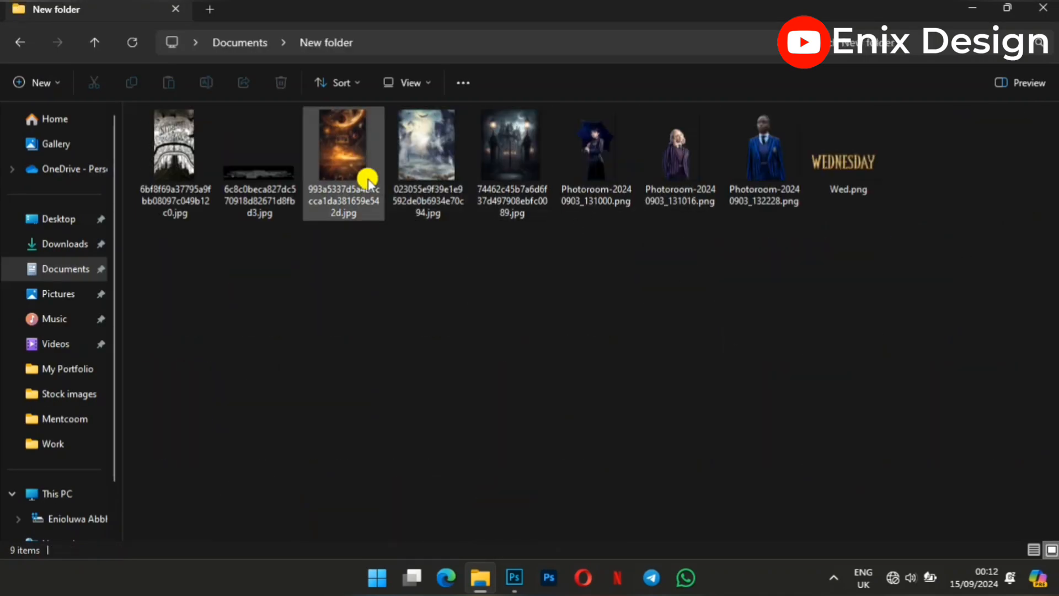
{"action": "left_click", "coordinate": [348, 134]}
{"action": "left_click_drag", "start_coordinate": [499, 546], "coordinate": [448, 329]}
{"action": "left_click_drag", "start_coordinate": [579, 319], "coordinate": [581, 315]}
{"action": "left_click_drag", "start_coordinate": [291, 314], "coordinate": [250, 316]}
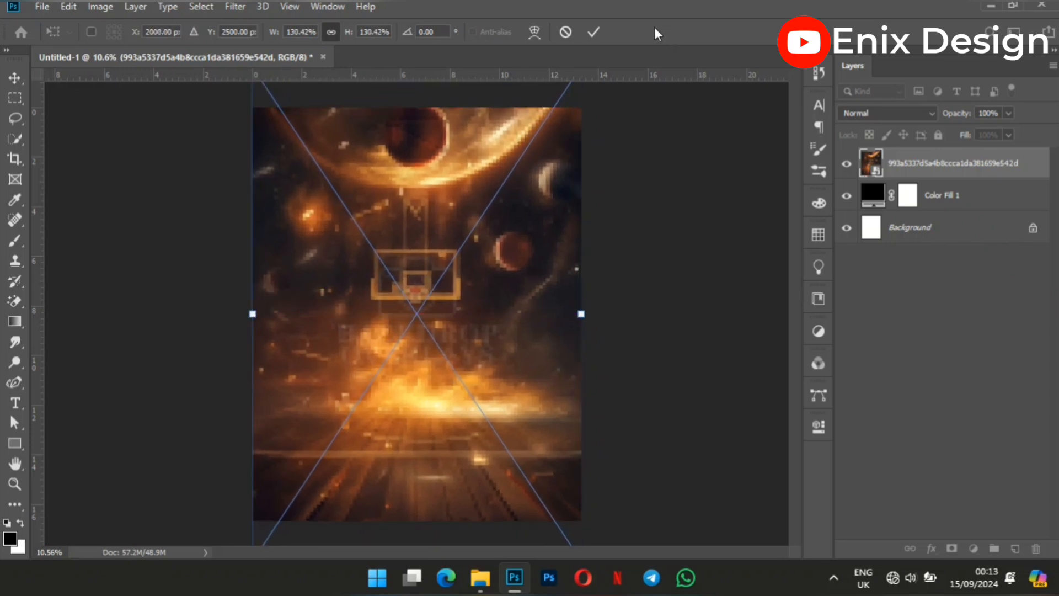
{"action": "left_click", "coordinate": [590, 35]}
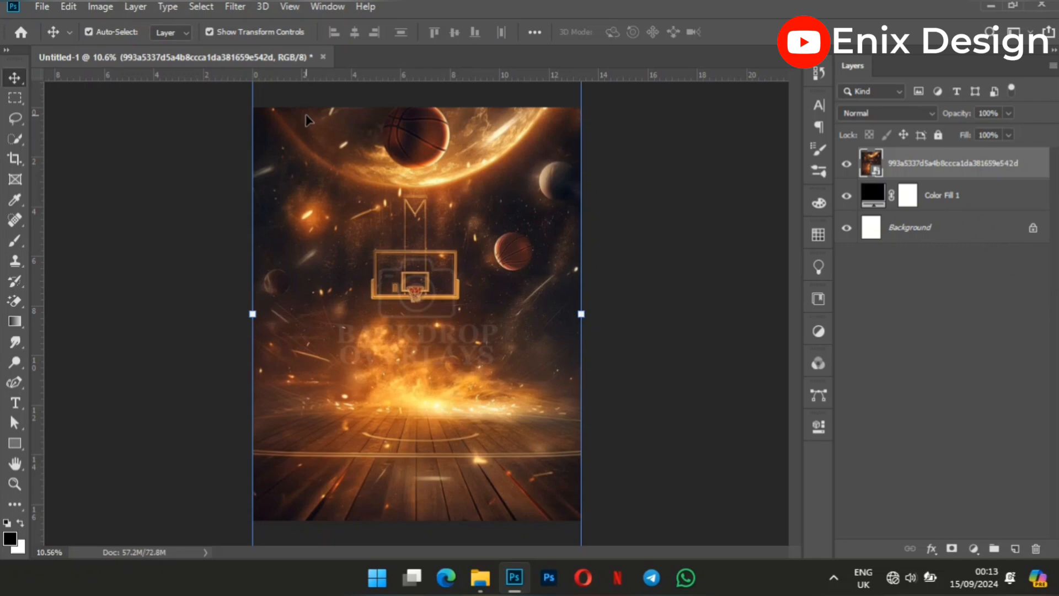
Apply a Hue/Saturation adjustment with a hue of -37 to the placed planet image.
{"action": "left_click", "coordinate": [106, 8]}
{"action": "mouse_move", "coordinate": [223, 48]}
{"action": "left_click", "coordinate": [319, 130]}
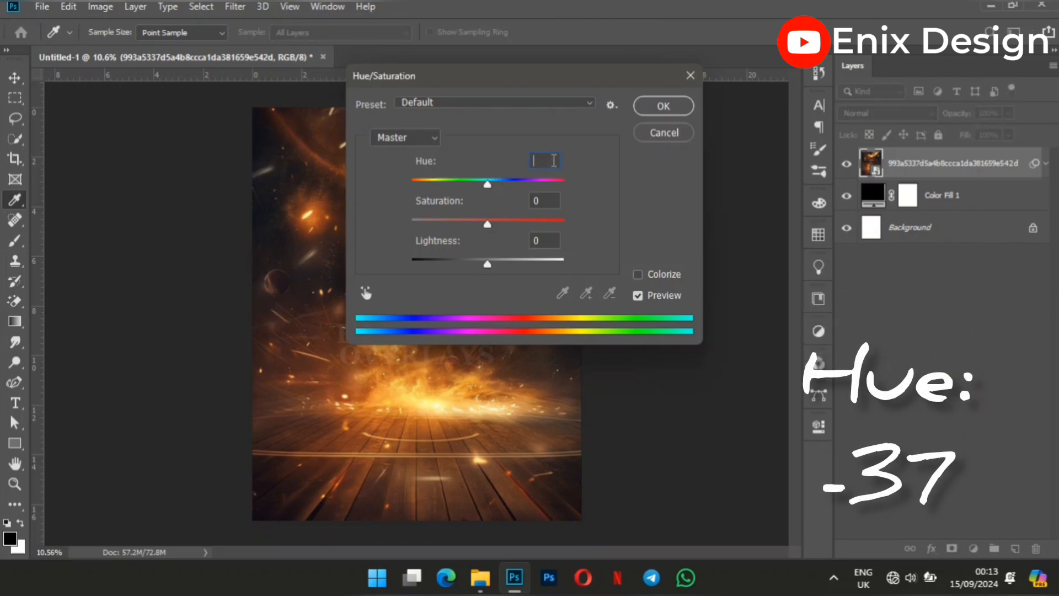
{"action": "type", "text": "-37"}
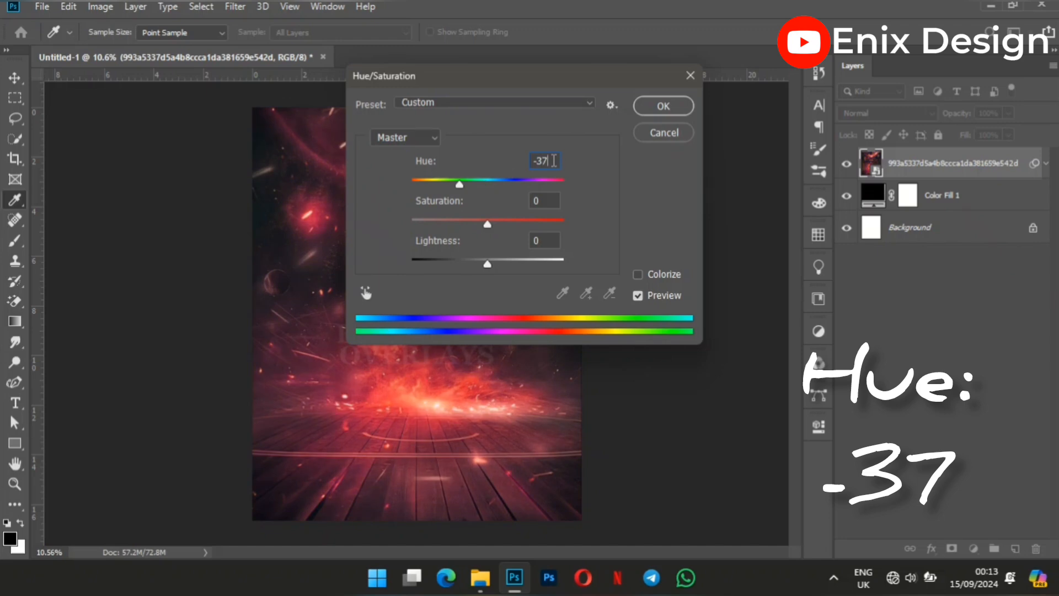
{"action": "left_click", "coordinate": [670, 105]}
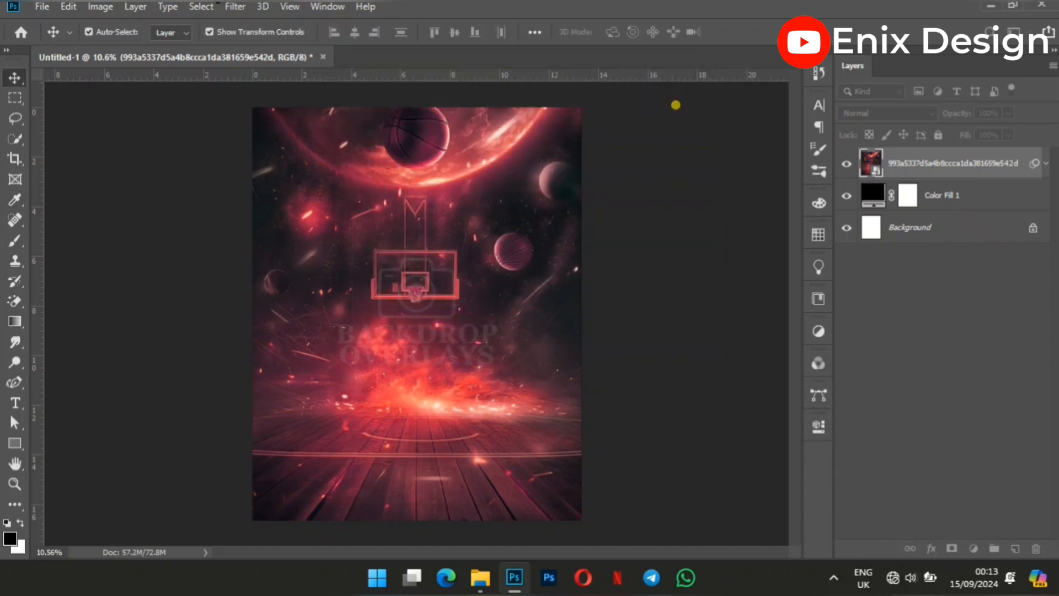
Apply a Gaussian Blur with a 52.4-pixel radius to the planet image.
{"action": "left_click", "coordinate": [232, 6]}
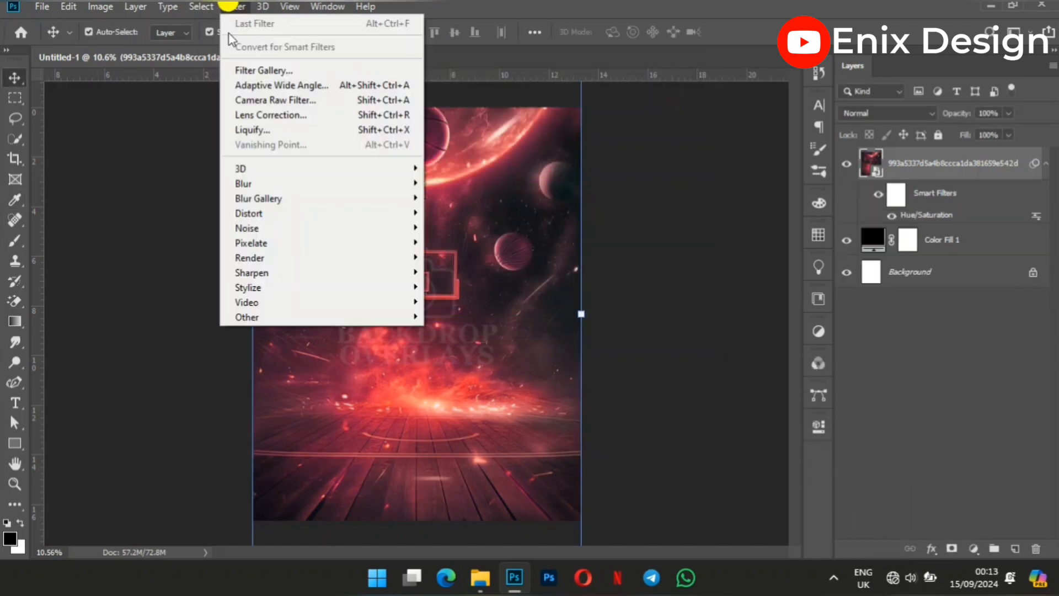
{"action": "mouse_move", "coordinate": [391, 184]}
{"action": "left_click", "coordinate": [463, 241]}
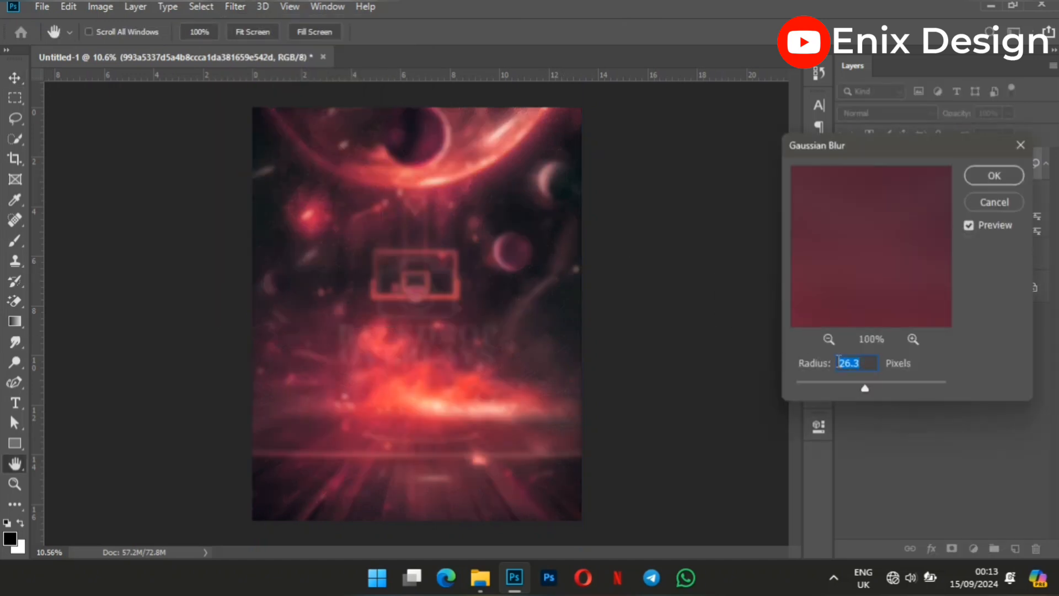
{"action": "type", "text": "52"}
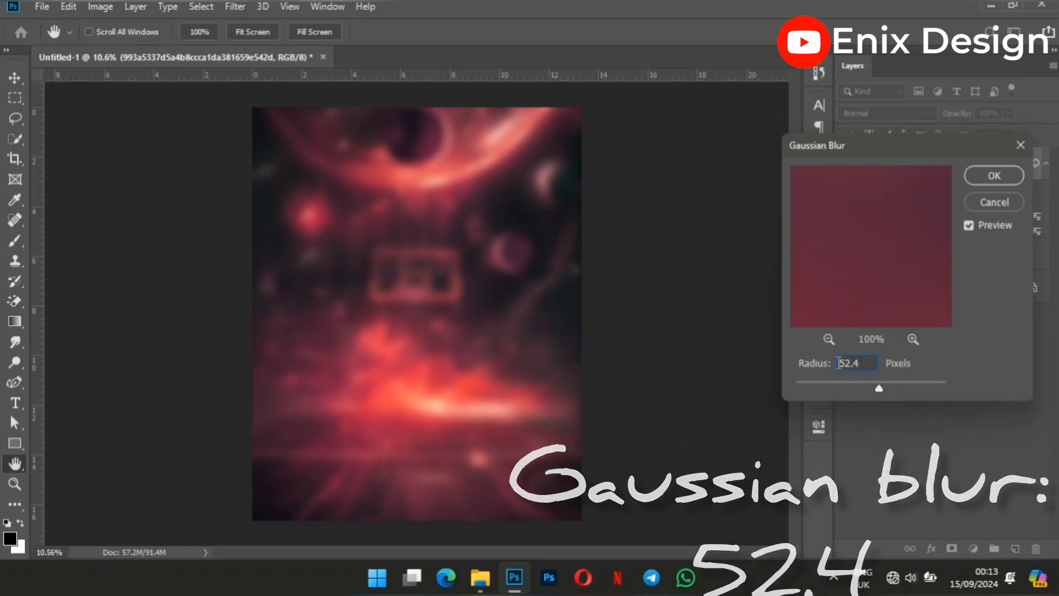
{"action": "key", "text": "Return"}
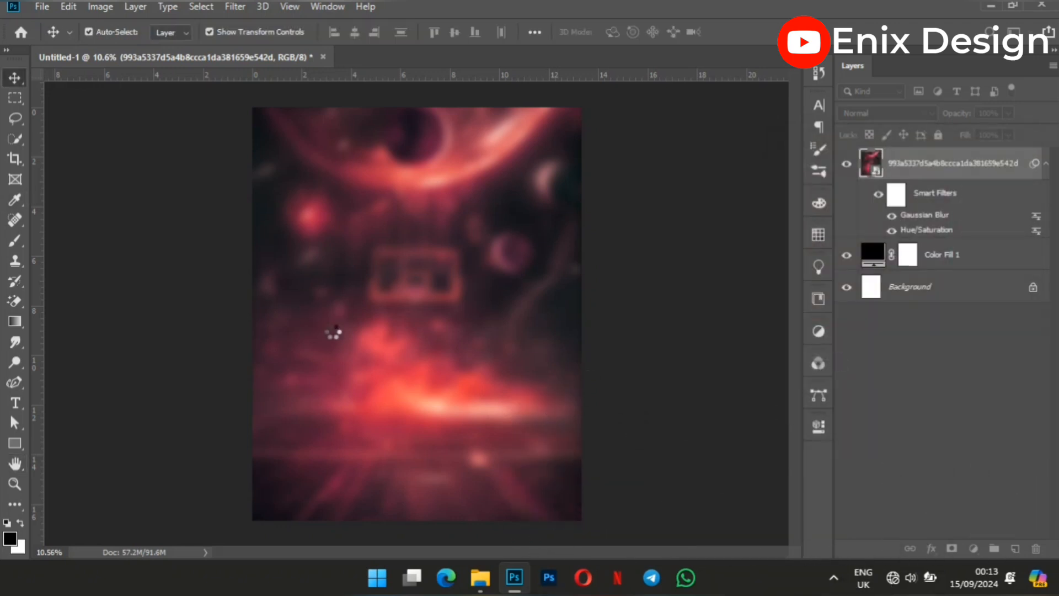
Place the ghostly street image 023055e9f39e1e9592de0b6934e70c94.jpg from the New folder above the blurred background.
{"action": "key", "text": "z"}
{"action": "right_click", "coordinate": [445, 345]}
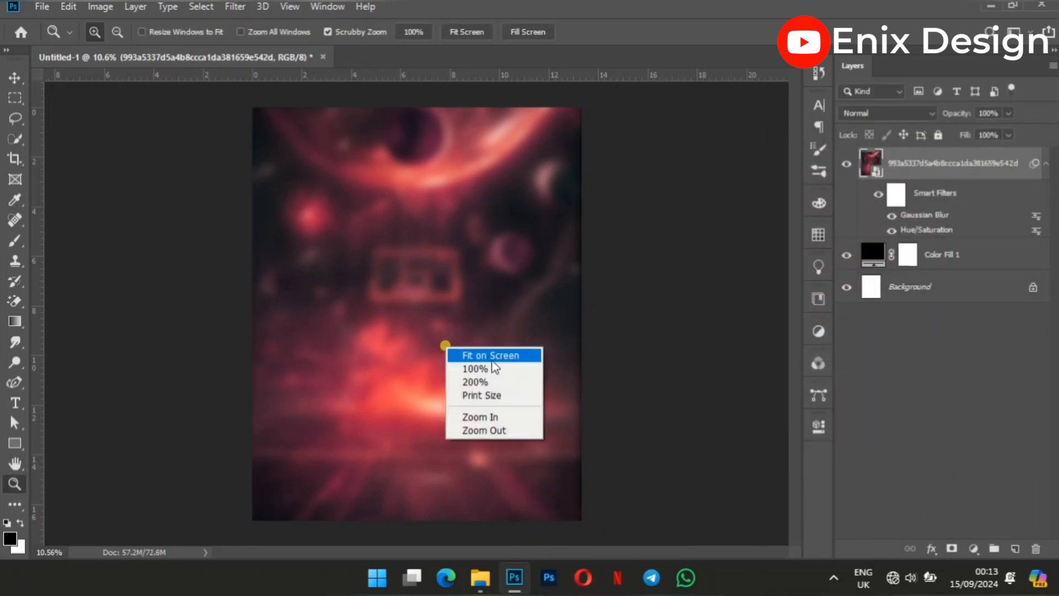
{"action": "left_click", "coordinate": [488, 356]}
{"action": "left_click_drag", "start_coordinate": [510, 370], "coordinate": [502, 364]}
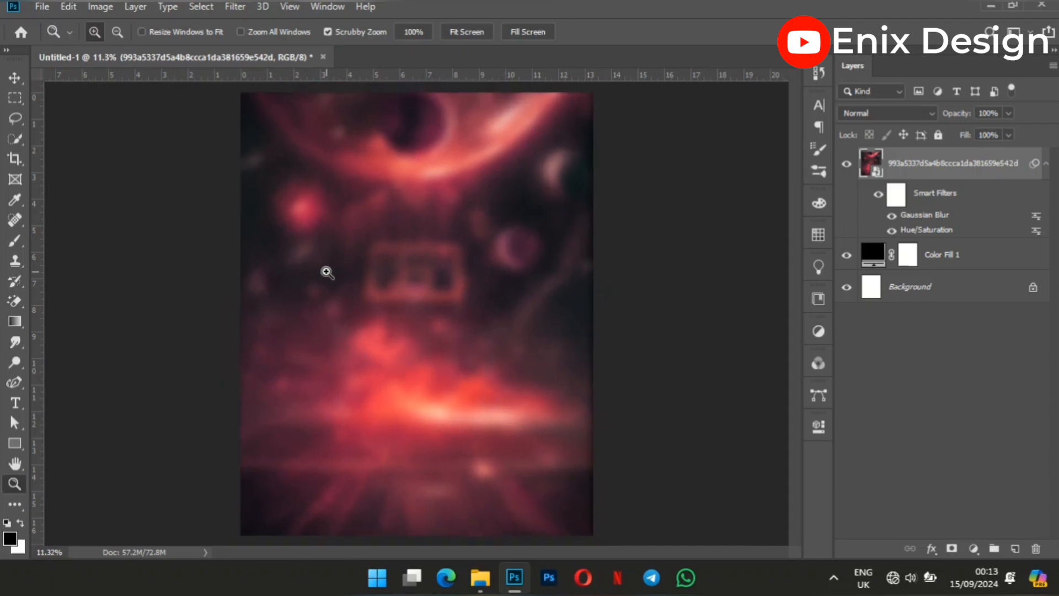
{"action": "key", "text": "v"}
{"action": "left_click", "coordinate": [106, 311]}
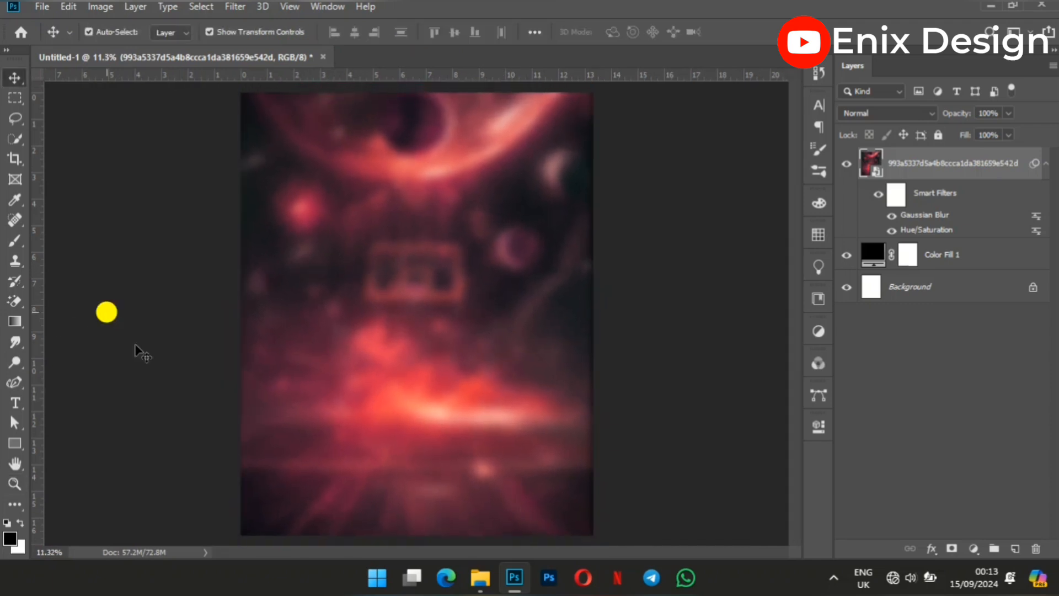
{"action": "left_click", "coordinate": [480, 579]}
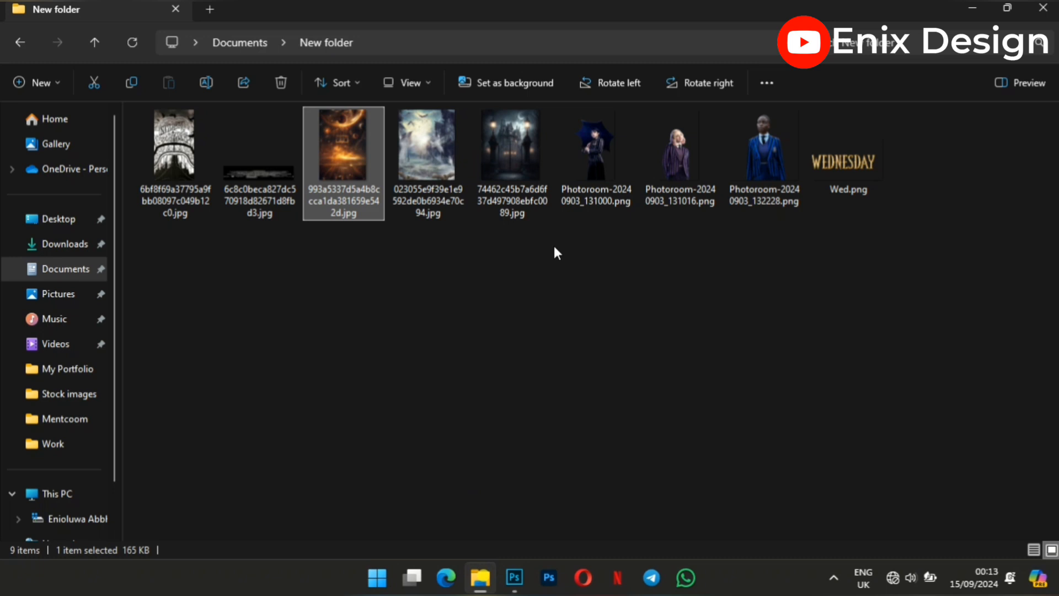
{"action": "left_click", "coordinate": [422, 156]}
{"action": "left_click_drag", "start_coordinate": [422, 154], "coordinate": [456, 451]}
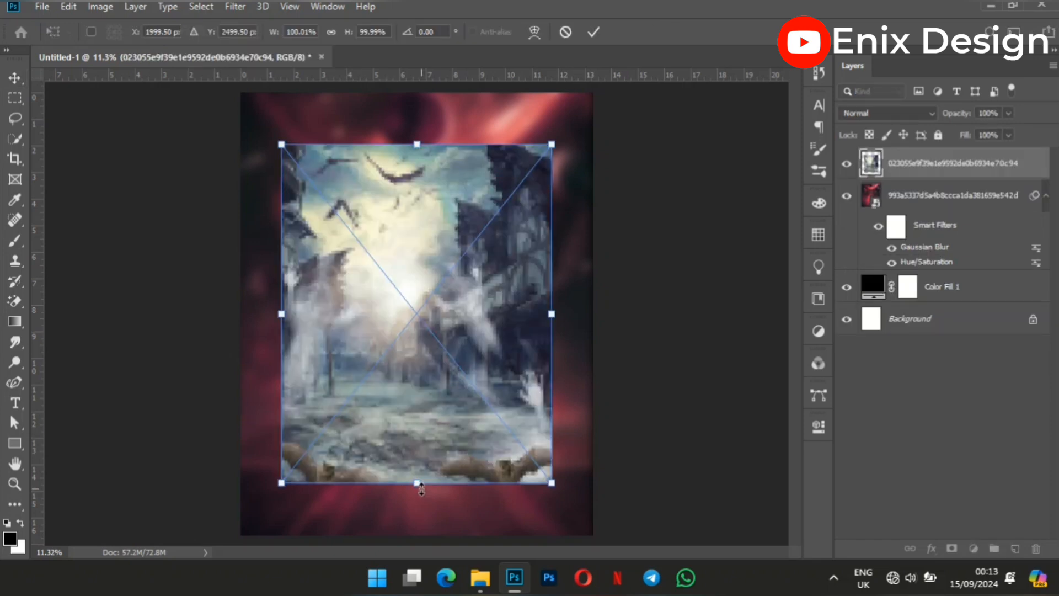
Scale the ghostly street image to about 130% so it spans the canvas width, and shift it slightly upward.
{"action": "left_click_drag", "start_coordinate": [422, 488], "coordinate": [417, 545]}
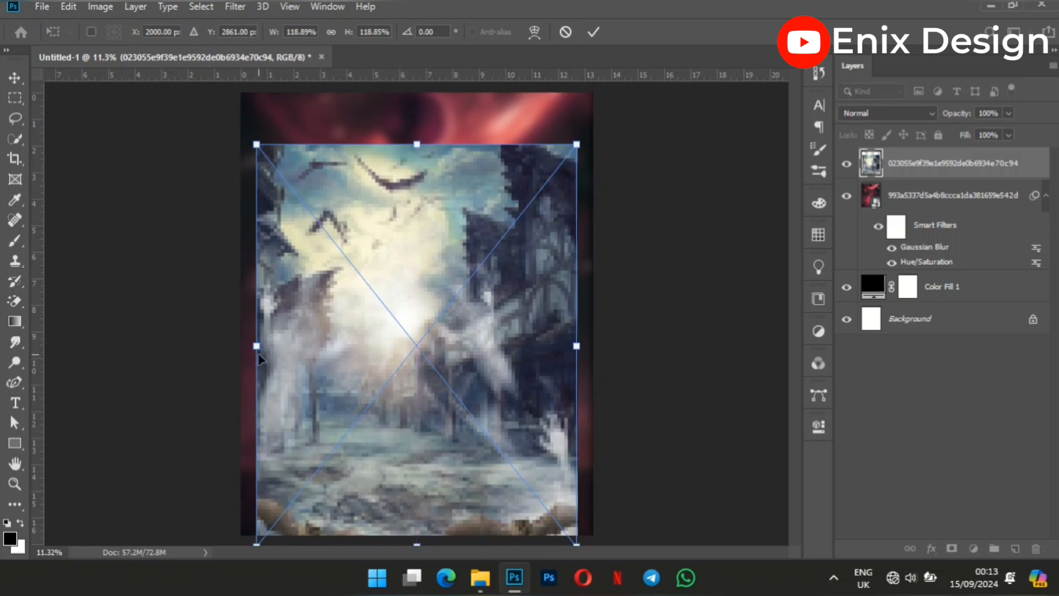
{"action": "left_click_drag", "start_coordinate": [258, 350], "coordinate": [241, 348]}
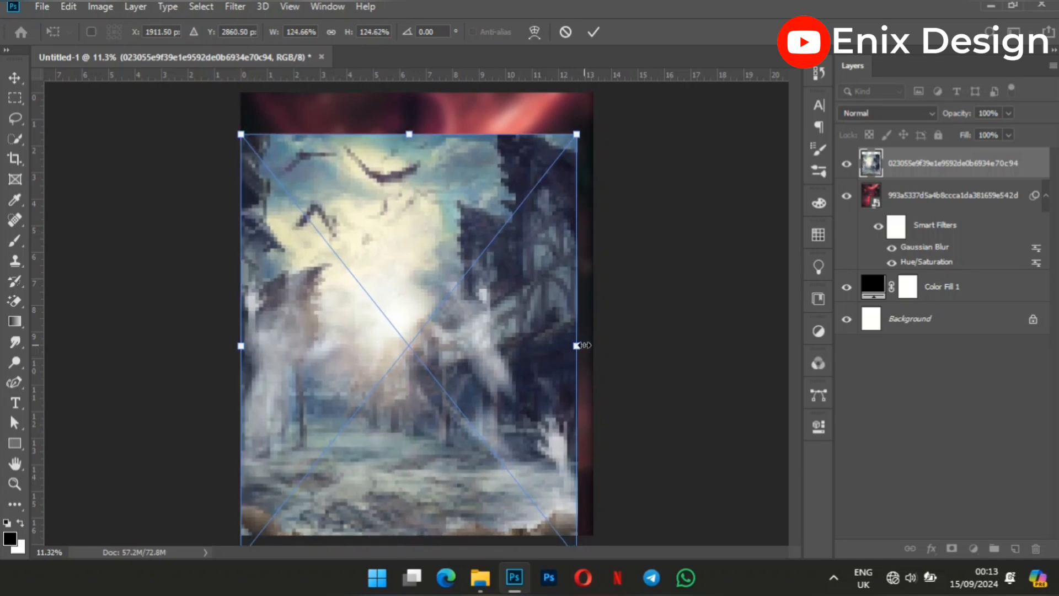
{"action": "left_click_drag", "start_coordinate": [578, 346], "coordinate": [594, 346]}
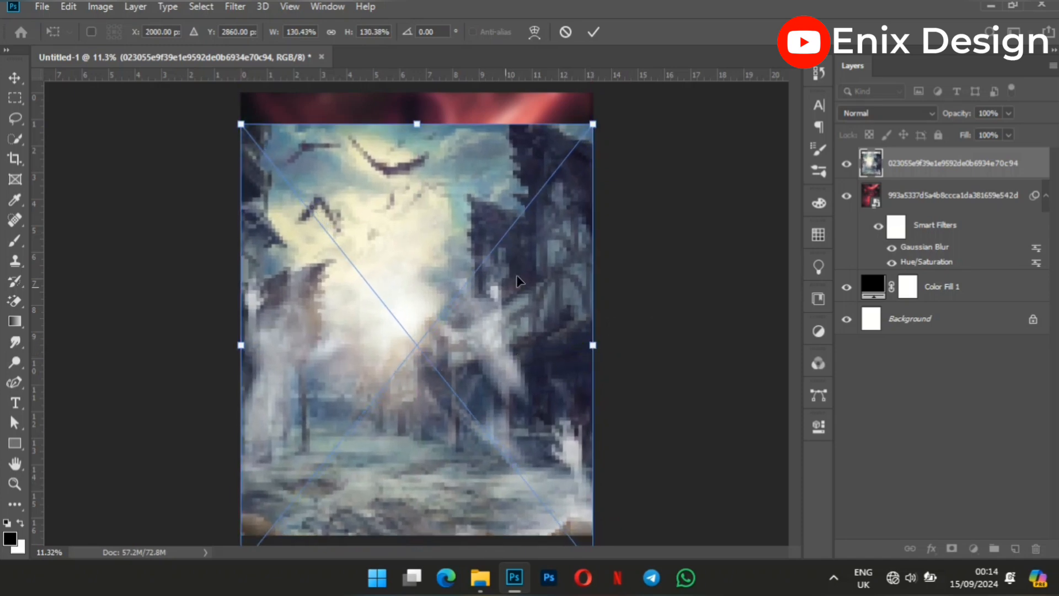
{"action": "left_click", "coordinate": [596, 35]}
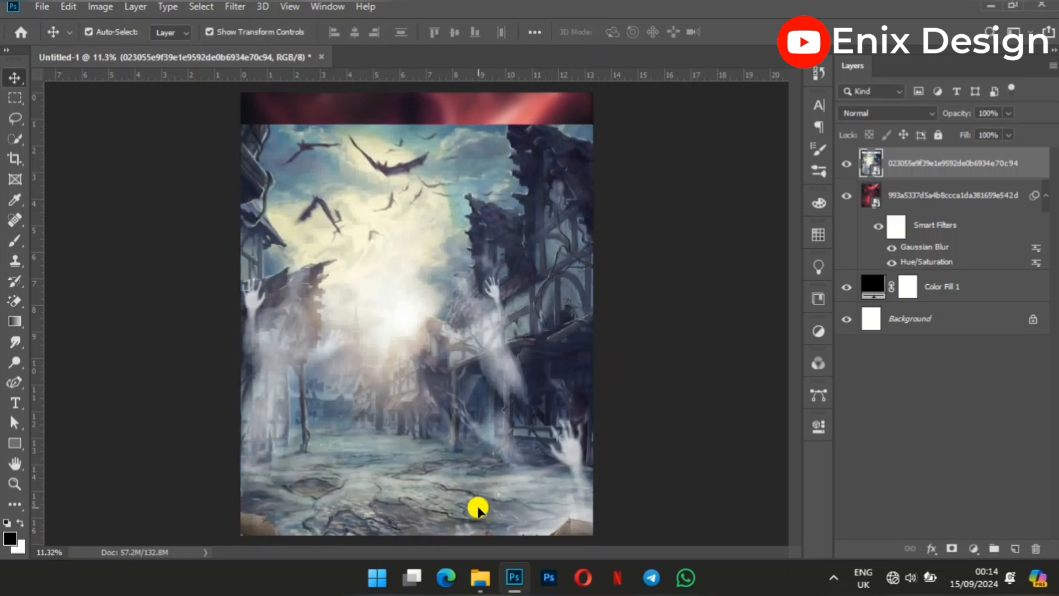
{"action": "left_click_drag", "start_coordinate": [477, 505], "coordinate": [480, 498]}
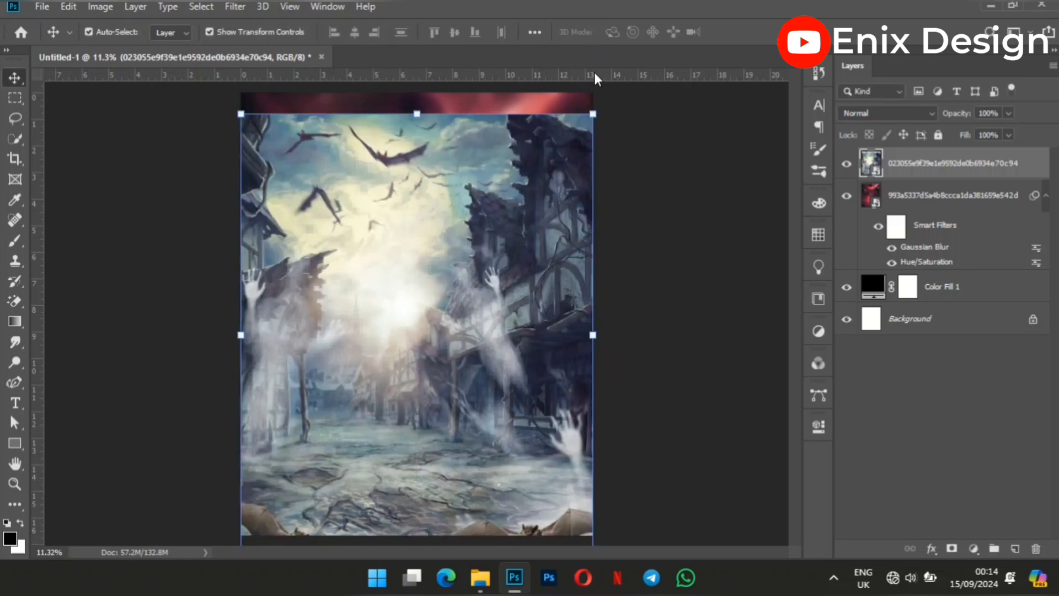
Add a layer mask to the street image and paint out its upper edge and central sky with a soft 1800-pixel black brush.
{"action": "left_click", "coordinate": [944, 547]}
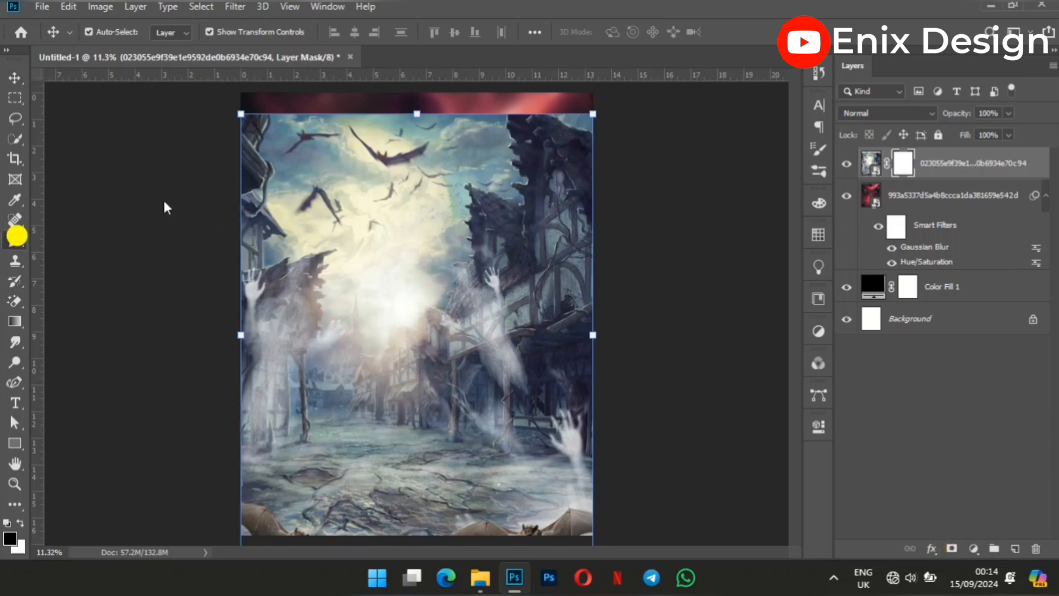
{"action": "key", "text": "b"}
{"action": "key", "text": "bracketright"}
{"action": "key", "text": "bracketright"}
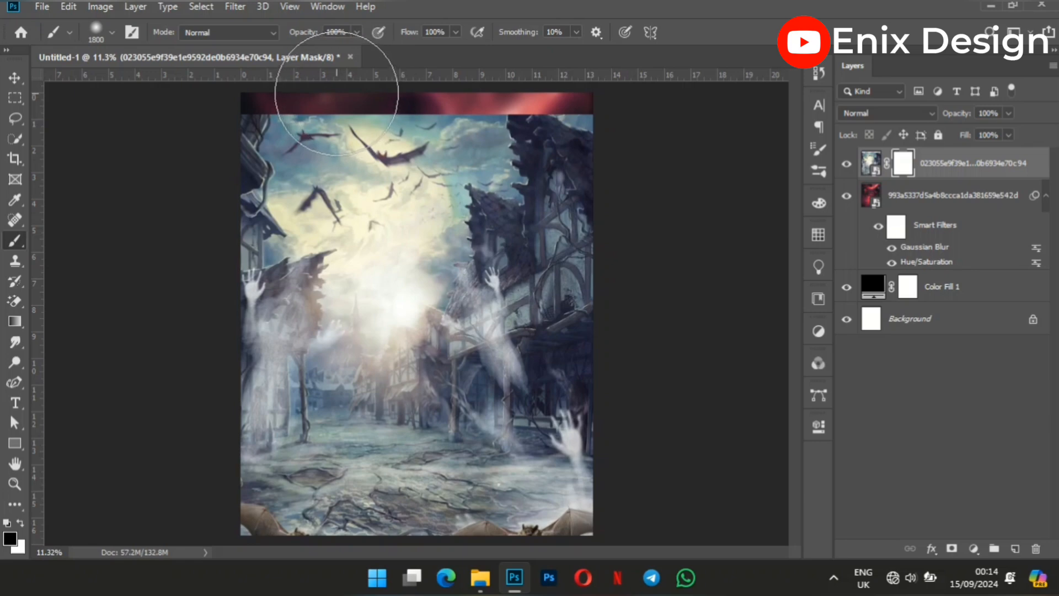
{"action": "left_click", "coordinate": [336, 94]}
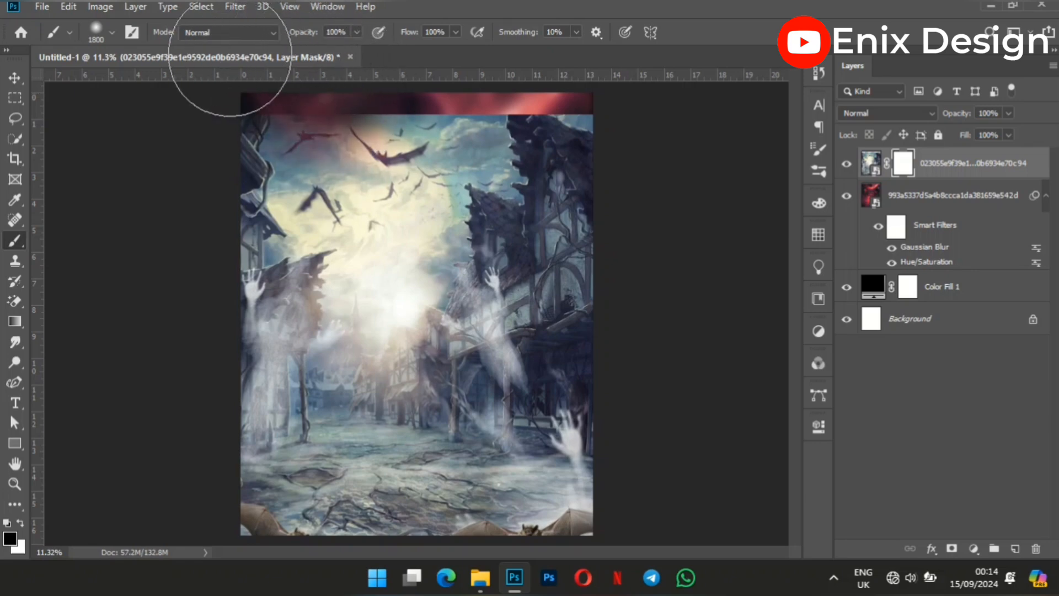
{"action": "mouse_move", "coordinate": [295, 61]}
{"action": "left_mouse_down"}
{"action": "mouse_move", "coordinate": [403, 54]}
{"action": "mouse_move", "coordinate": [435, 73]}
{"action": "mouse_move", "coordinate": [483, 59]}
{"action": "mouse_move", "coordinate": [586, 59]}
{"action": "left_mouse_up"}
{"action": "mouse_move", "coordinate": [390, 52]}
{"action": "left_mouse_down"}
{"action": "mouse_move", "coordinate": [386, 134]}
{"action": "mouse_move", "coordinate": [339, 132]}
{"action": "left_mouse_up"}
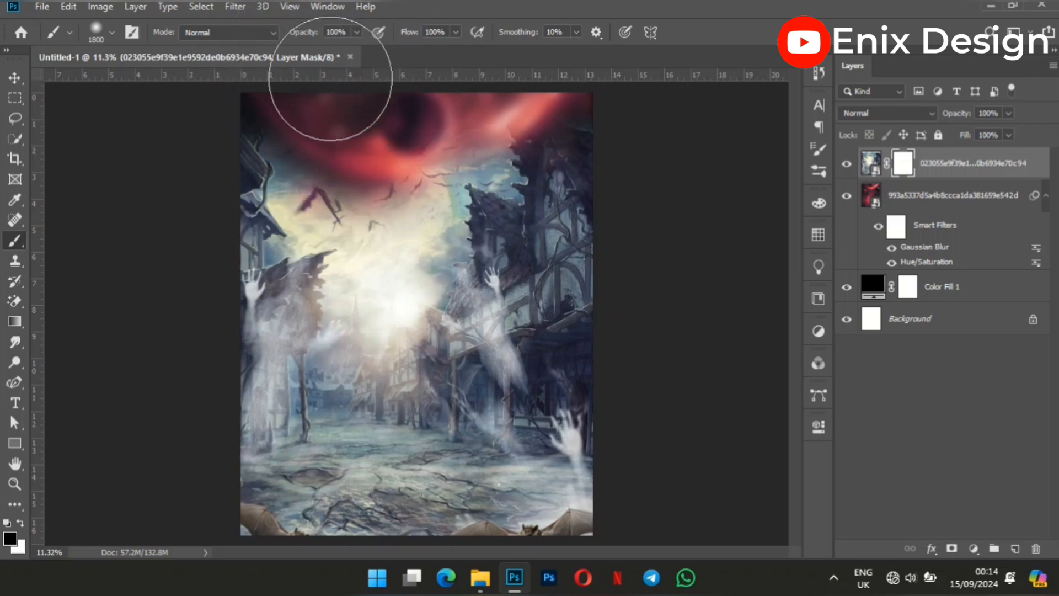
{"action": "mouse_move", "coordinate": [385, 136]}
{"action": "left_mouse_down"}
{"action": "mouse_move", "coordinate": [390, 170]}
{"action": "mouse_move", "coordinate": [371, 114]}
{"action": "mouse_move", "coordinate": [375, 182]}
{"action": "mouse_move", "coordinate": [419, 149]}
{"action": "left_mouse_up"}
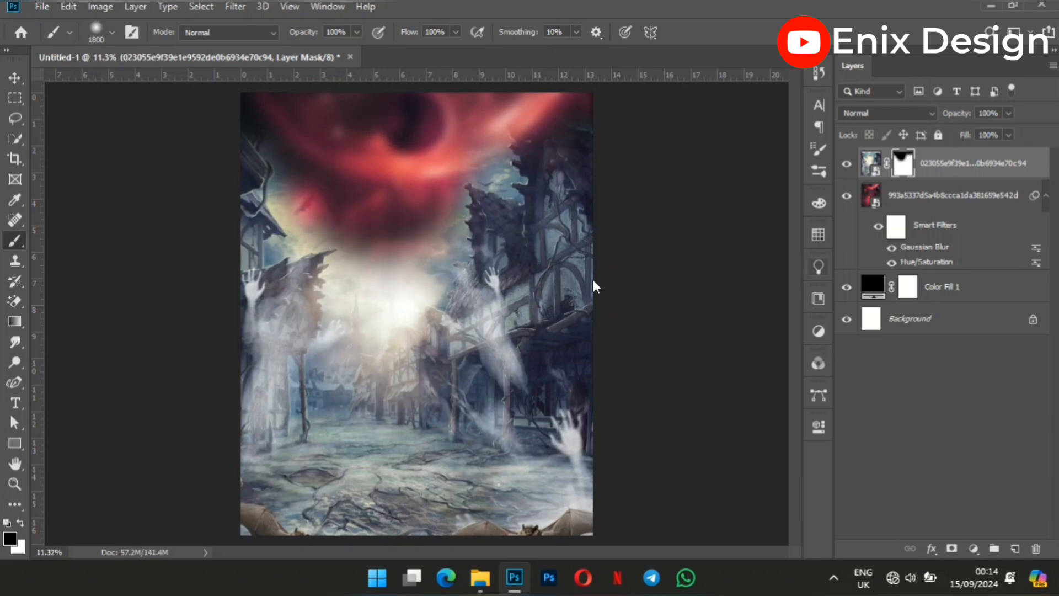
{"action": "left_click_drag", "start_coordinate": [378, 236], "coordinate": [383, 284]}
Set the blend mode of the ghostly street layer to Hard Light.
{"action": "left_click", "coordinate": [915, 114]}
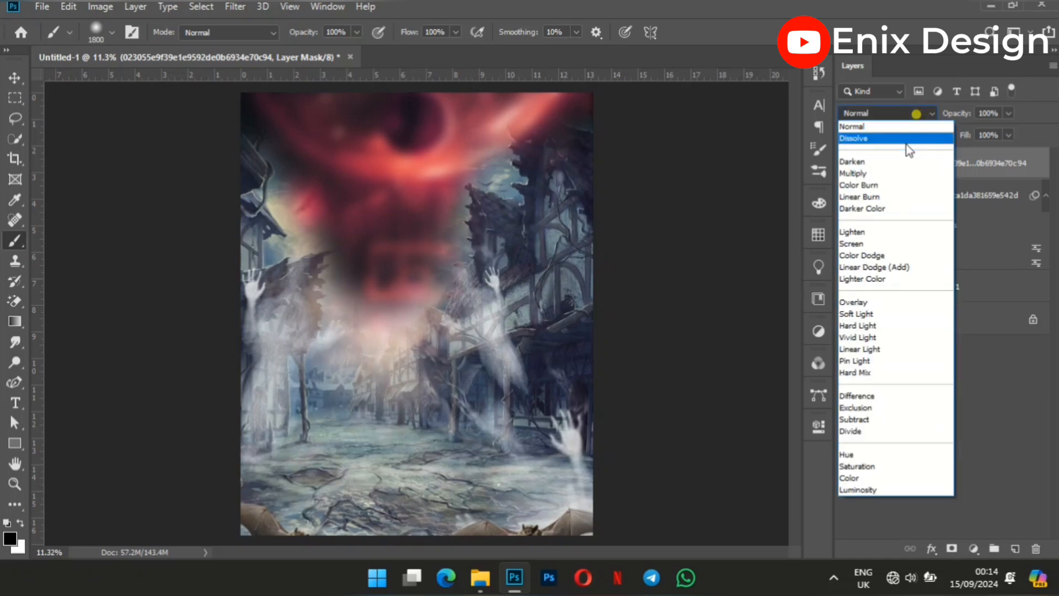
{"action": "left_click", "coordinate": [876, 325]}
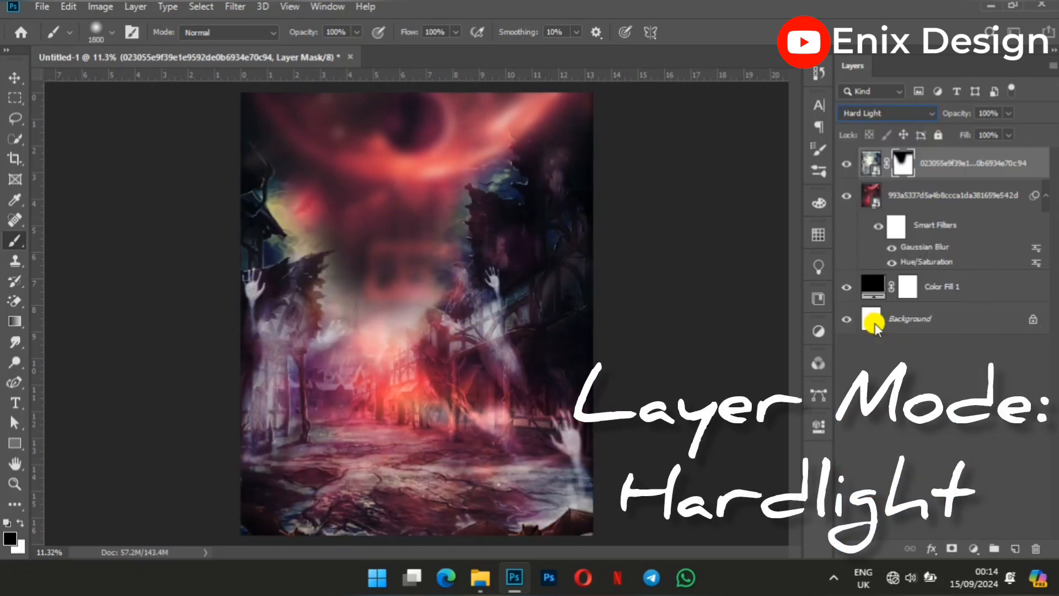
{"action": "left_click", "coordinate": [15, 78]}
Place the castle gate image 74462c45b7a6d6f37d497908ebfc0089.jpg from the New folder at the canvas's upper edge and scale it to about 120%.
{"action": "left_click", "coordinate": [477, 577]}
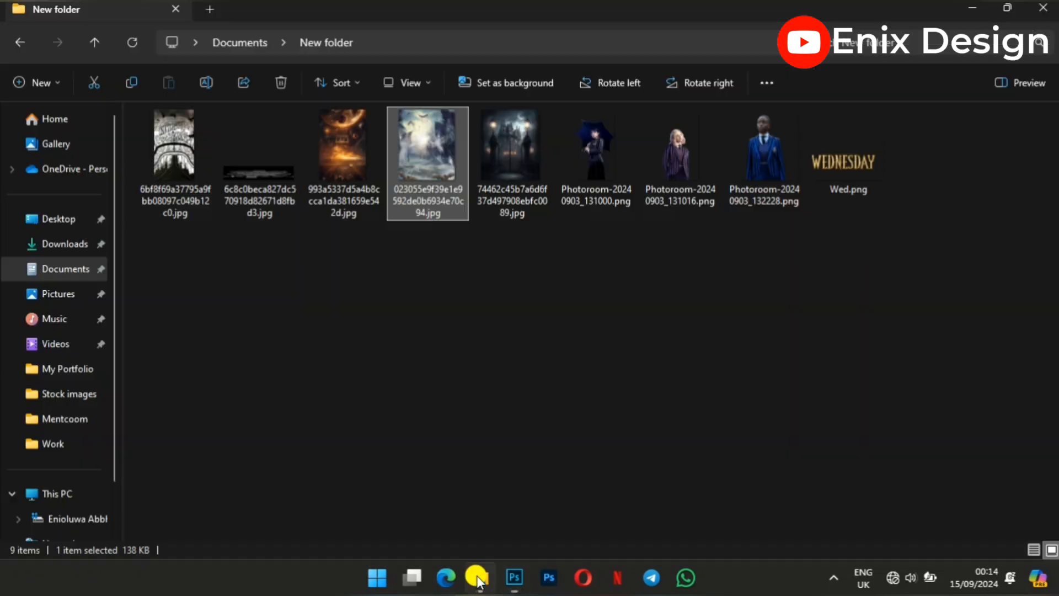
{"action": "left_click", "coordinate": [511, 121]}
{"action": "left_click_drag", "start_coordinate": [519, 160], "coordinate": [392, 281]}
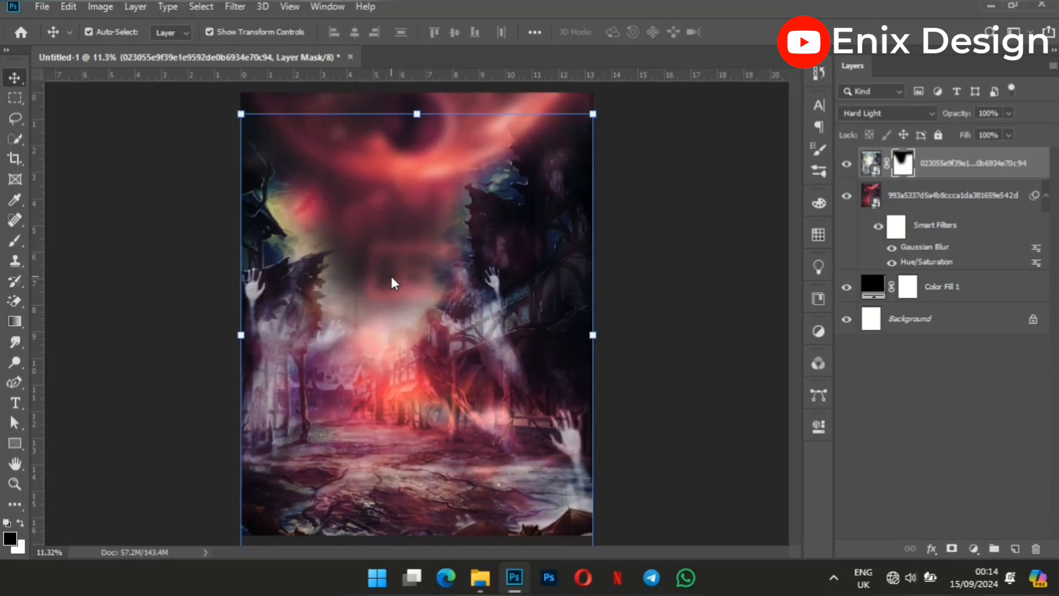
{"action": "left_click_drag", "start_coordinate": [404, 334], "coordinate": [397, 273]}
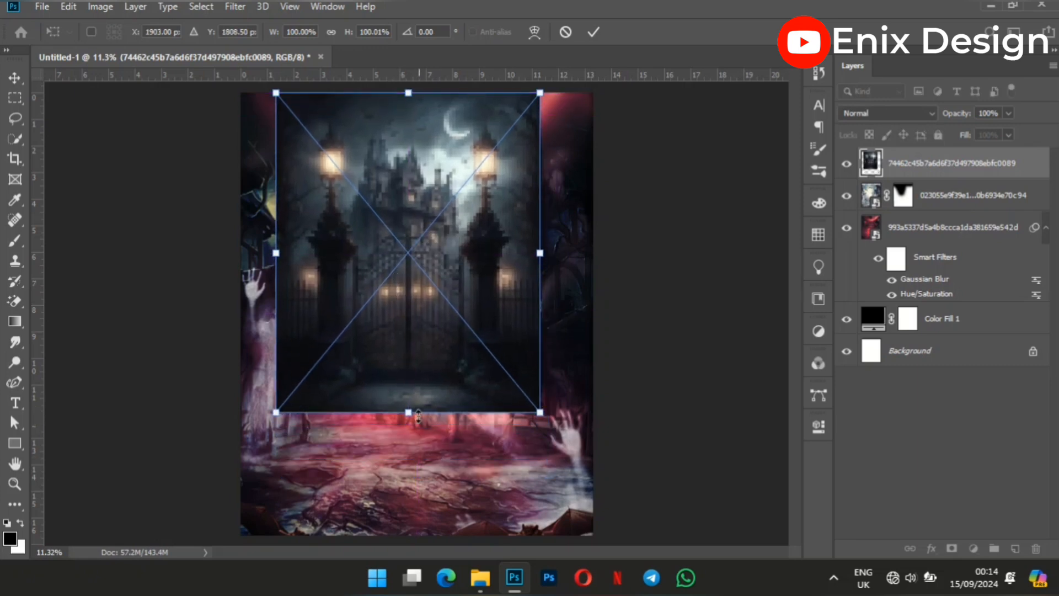
{"action": "left_click_drag", "start_coordinate": [408, 414], "coordinate": [421, 478]}
{"action": "left_click", "coordinate": [594, 32]}
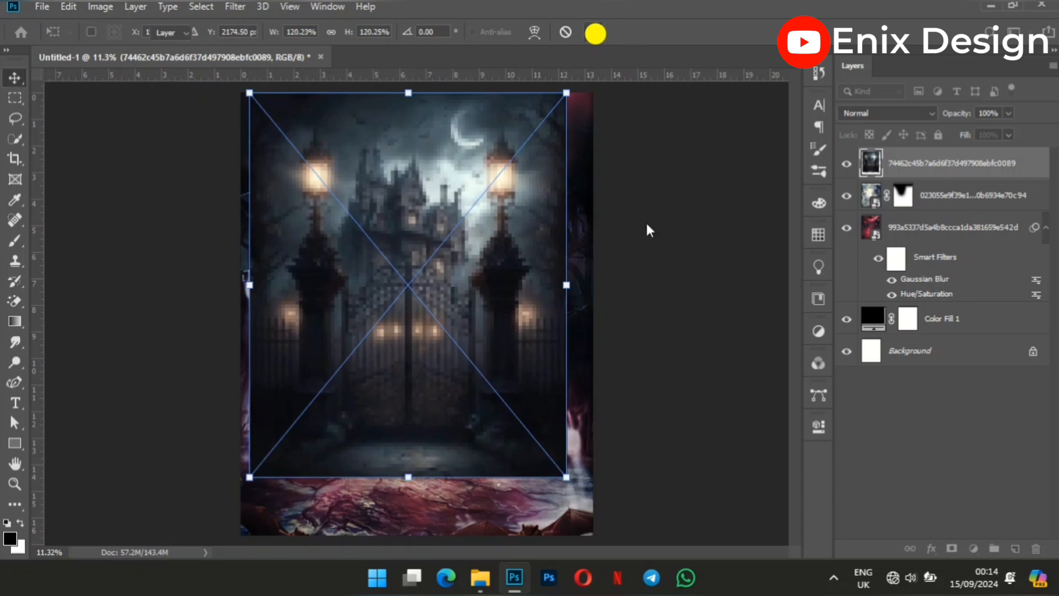
Center the castle gate image horizontally on the canvas by aligning it with the Background layer.
{"action": "left_click", "coordinate": [915, 358], "text": "ctrl"}
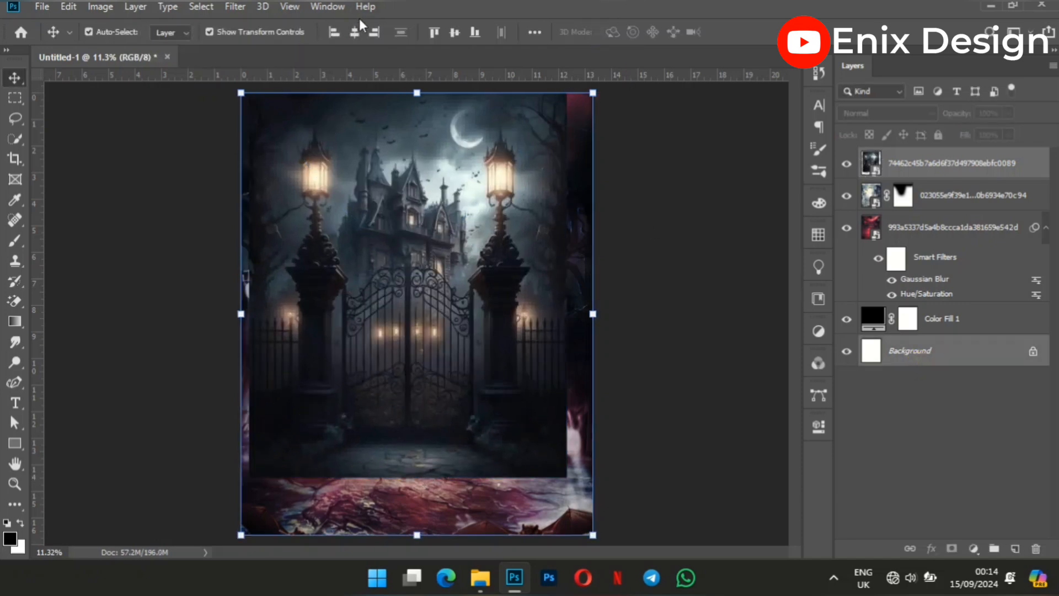
{"action": "left_click", "coordinate": [355, 31]}
{"action": "left_click", "coordinate": [664, 251]}
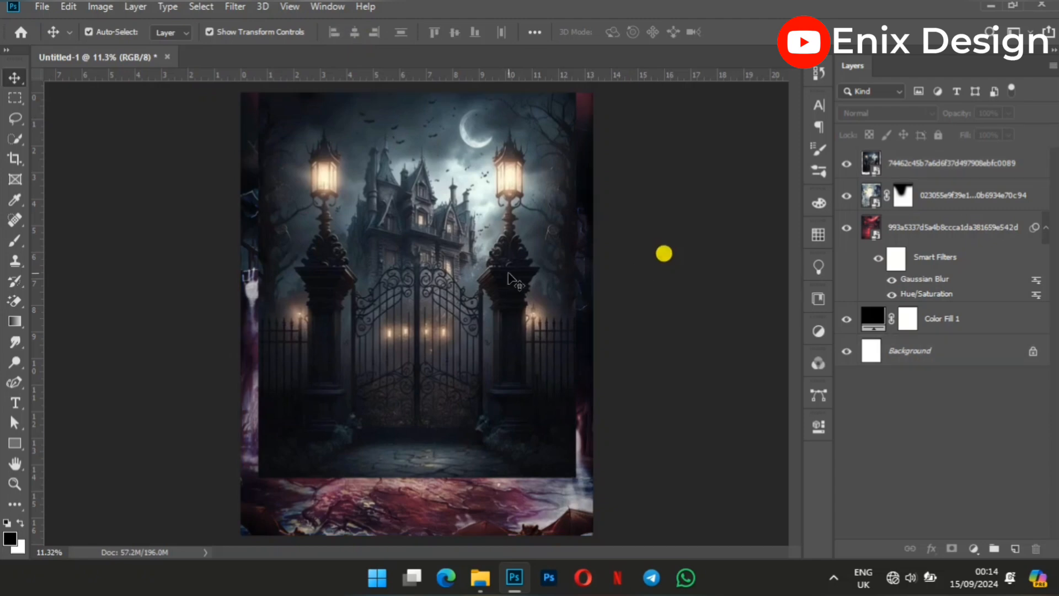
{"action": "left_click", "coordinate": [487, 271]}
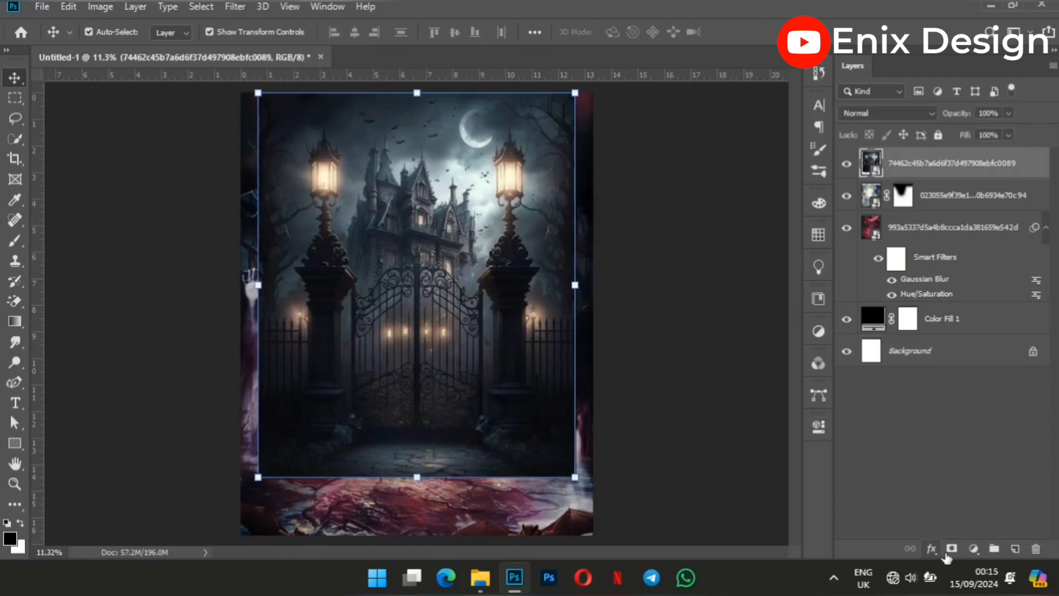
Add a layer mask to the castle gate image and paint out its side and lower edges with a soft 1800-pixel black brush.
{"action": "left_click", "coordinate": [951, 549]}
{"action": "left_click", "coordinate": [14, 241]}
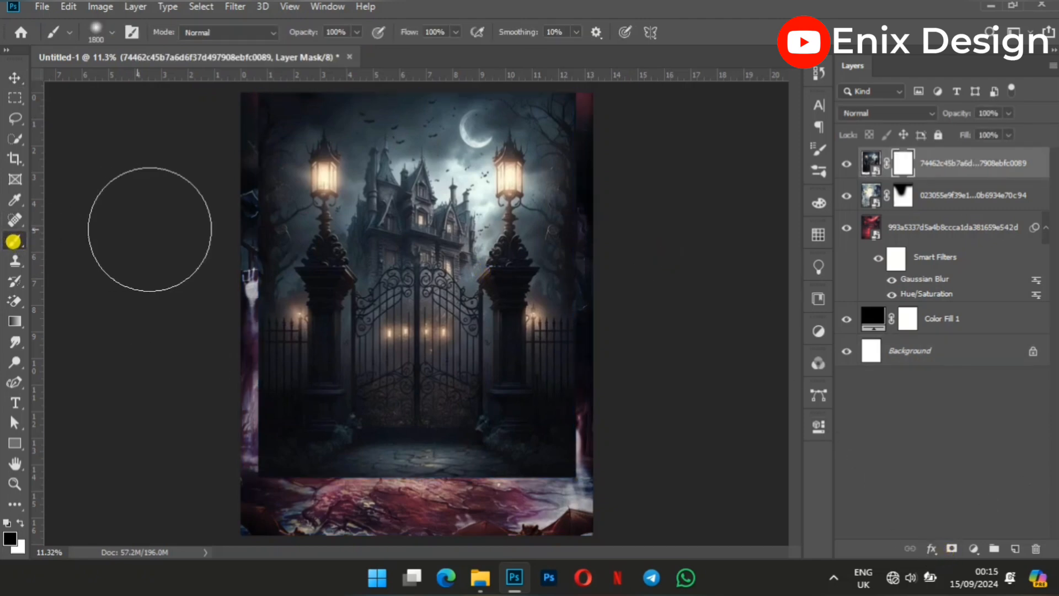
{"action": "left_click", "coordinate": [205, 197]}
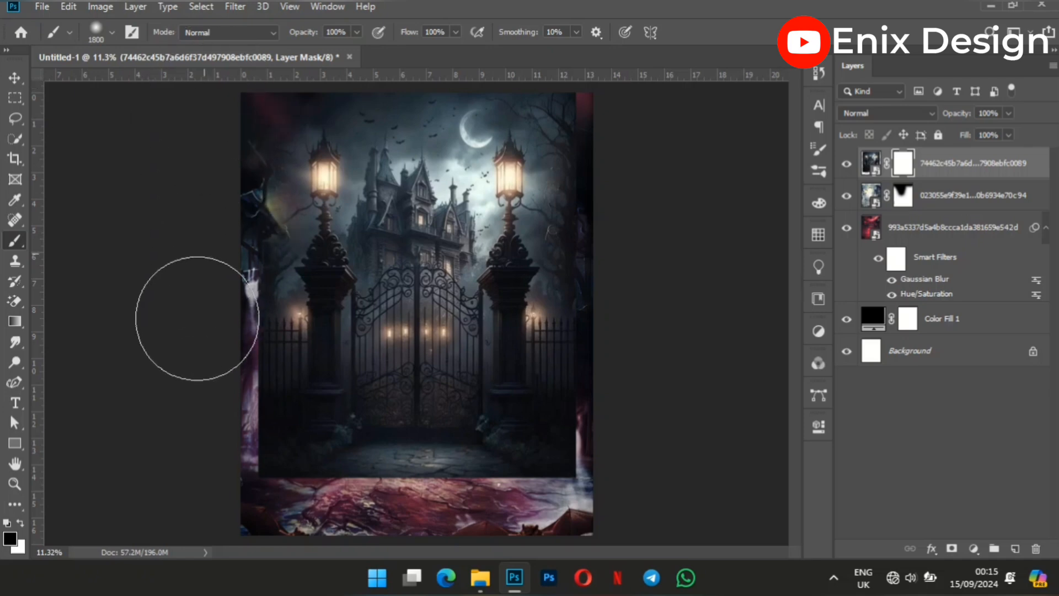
{"action": "mouse_move", "coordinate": [189, 320]}
{"action": "left_mouse_down"}
{"action": "mouse_move", "coordinate": [206, 332]}
{"action": "mouse_move", "coordinate": [226, 309]}
{"action": "mouse_move", "coordinate": [207, 430]}
{"action": "mouse_move", "coordinate": [256, 595]}
{"action": "mouse_move", "coordinate": [257, 513]}
{"action": "mouse_move", "coordinate": [313, 523]}
{"action": "mouse_move", "coordinate": [375, 557]}
{"action": "mouse_move", "coordinate": [541, 566]}
{"action": "mouse_move", "coordinate": [582, 540]}
{"action": "mouse_move", "coordinate": [236, 535]}
{"action": "left_mouse_up"}
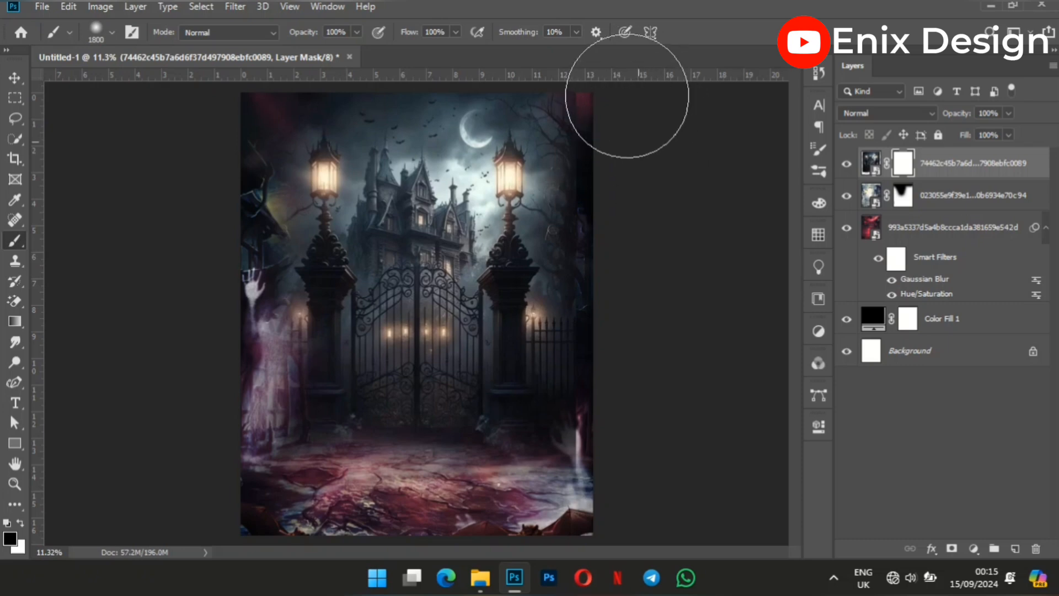
{"action": "mouse_move", "coordinate": [637, 113]}
{"action": "left_mouse_down"}
{"action": "mouse_move", "coordinate": [630, 348]}
{"action": "mouse_move", "coordinate": [642, 395]}
{"action": "mouse_move", "coordinate": [627, 416]}
{"action": "mouse_move", "coordinate": [631, 363]}
{"action": "mouse_move", "coordinate": [638, 450]}
{"action": "mouse_move", "coordinate": [625, 480]}
{"action": "mouse_move", "coordinate": [584, 460]}
{"action": "mouse_move", "coordinate": [610, 515]}
{"action": "left_mouse_up"}
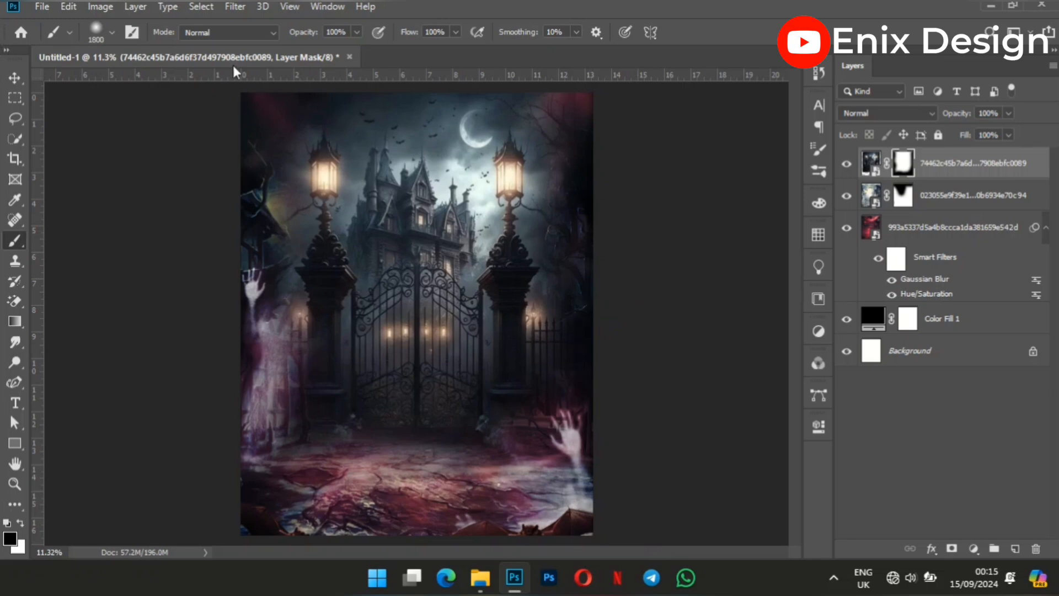
{"action": "key", "text": "v"}
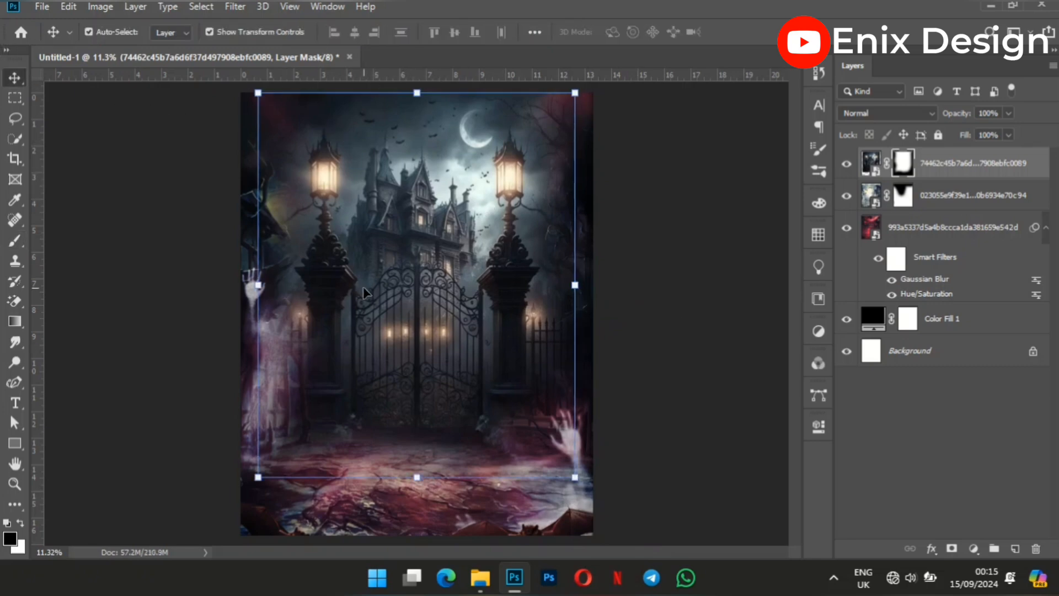
{"action": "left_click", "coordinate": [701, 297]}
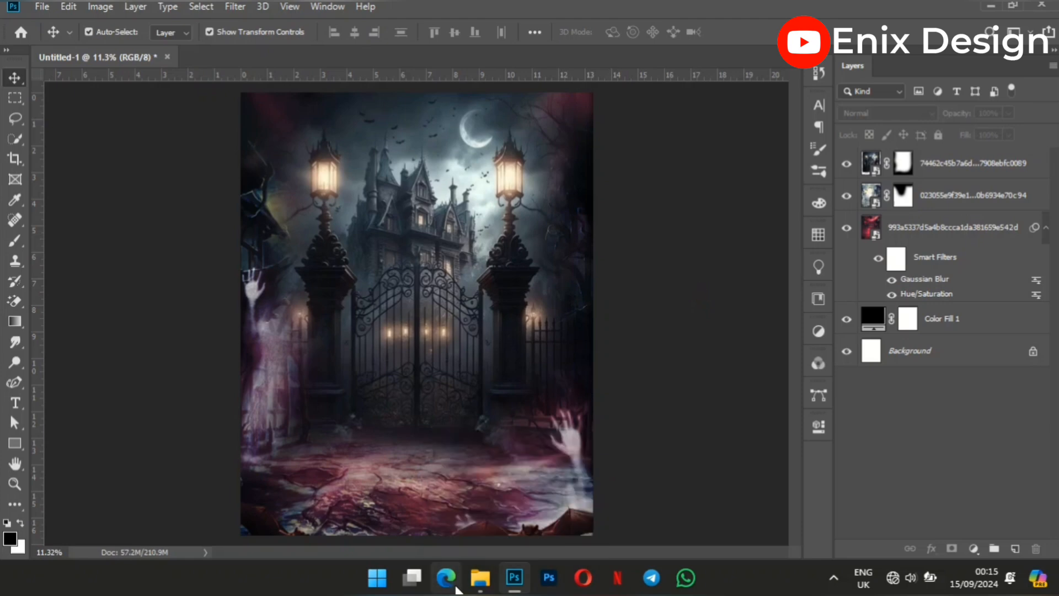
Place the Nevermore Academy gate image 6bf8f69a37795a9fbb08097c049b12c0.jpg from the New folder and shift it up to a Y position of 2175 px.
{"action": "left_click", "coordinate": [478, 585]}
{"action": "left_click", "coordinate": [198, 138]}
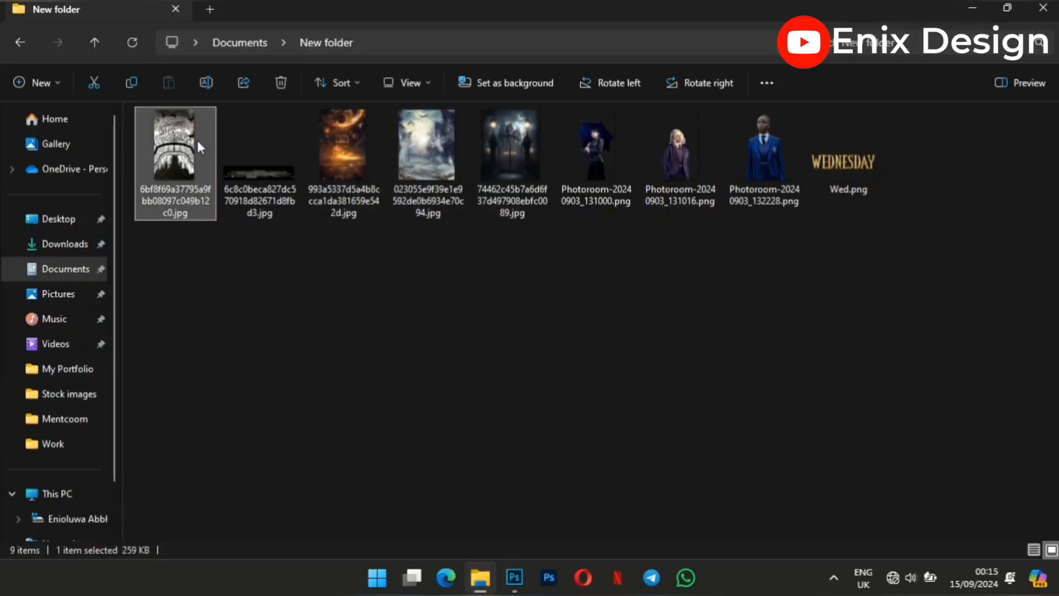
{"action": "left_click_drag", "start_coordinate": [185, 141], "coordinate": [439, 282]}
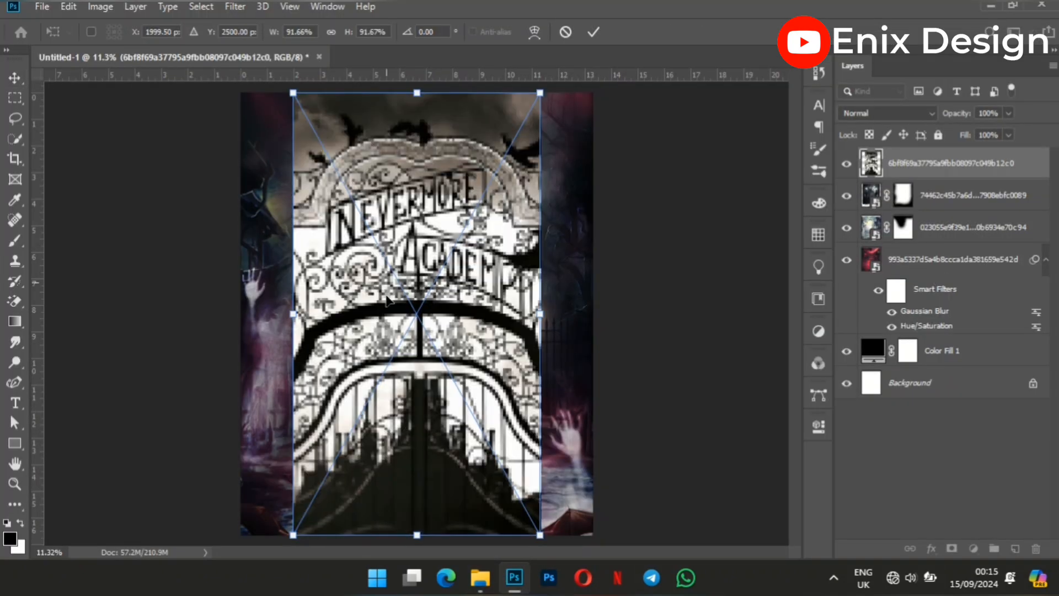
{"action": "left_click_drag", "start_coordinate": [385, 344], "coordinate": [386, 306]}
{"action": "left_click", "coordinate": [593, 32]}
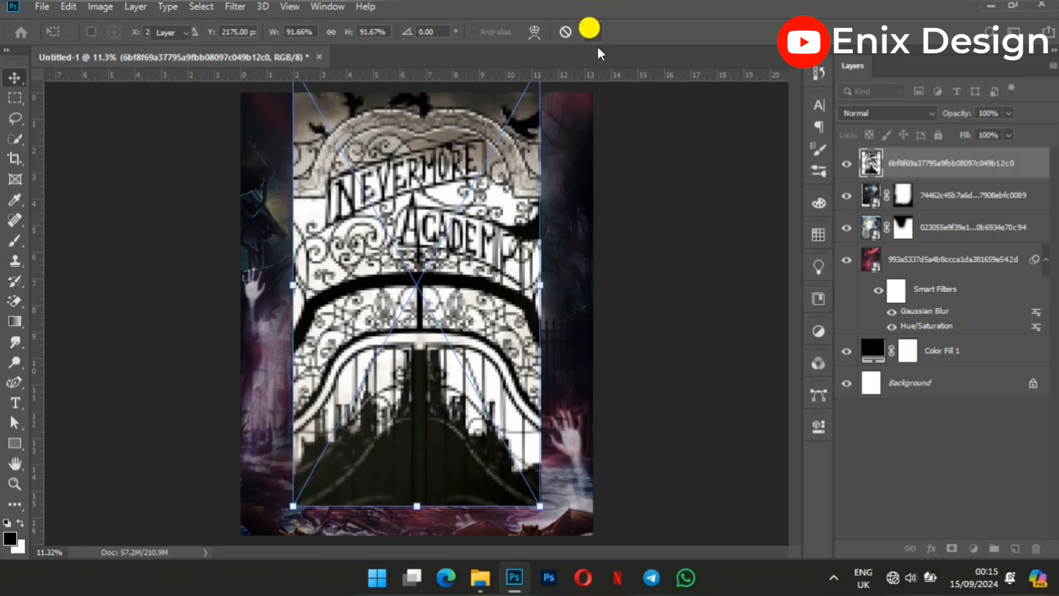
Add a layer mask to the Nevermore Academy image and paint out its lower, side and upper edges with the soft 1800-pixel black brush.
{"action": "left_click", "coordinate": [950, 548]}
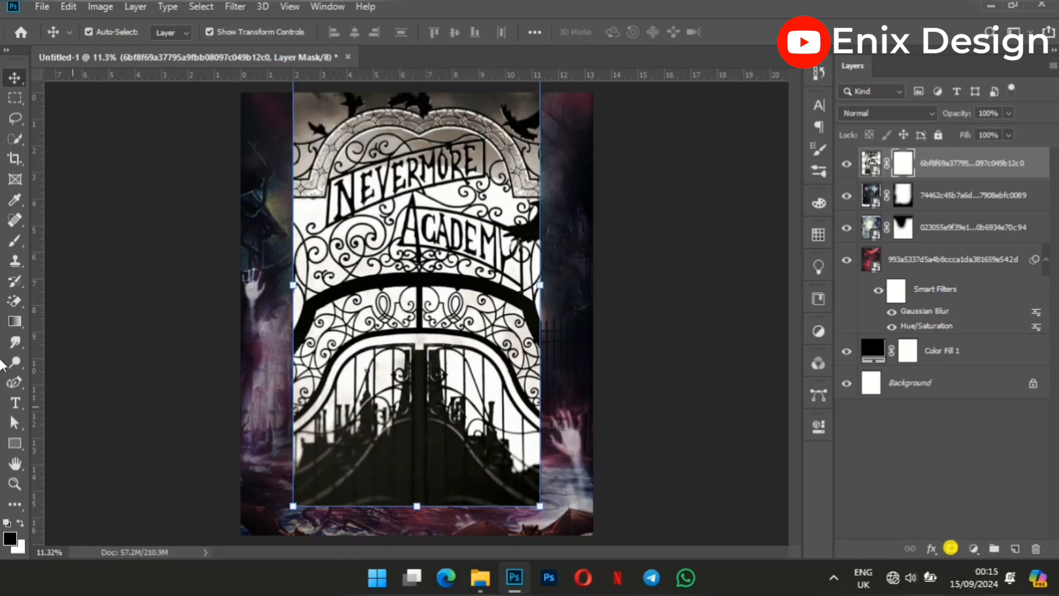
{"action": "left_click", "coordinate": [13, 239]}
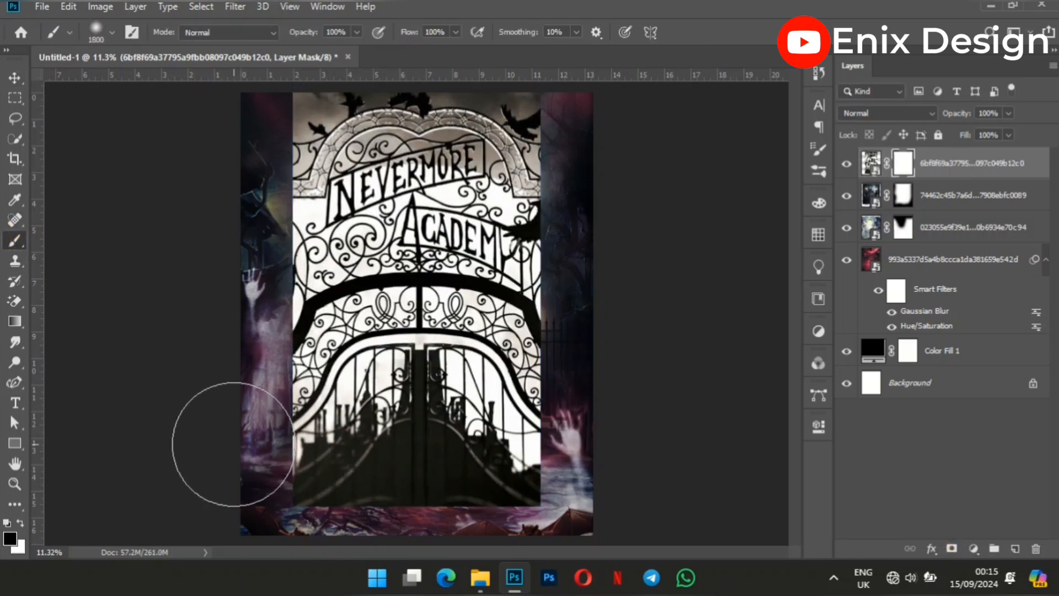
{"action": "mouse_move", "coordinate": [229, 459]}
{"action": "left_mouse_down"}
{"action": "mouse_move", "coordinate": [224, 524]}
{"action": "mouse_move", "coordinate": [305, 539]}
{"action": "mouse_move", "coordinate": [374, 590]}
{"action": "mouse_move", "coordinate": [454, 580]}
{"action": "mouse_move", "coordinate": [528, 554]}
{"action": "mouse_move", "coordinate": [555, 557]}
{"action": "mouse_move", "coordinate": [520, 568]}
{"action": "left_mouse_up"}
{"action": "mouse_move", "coordinate": [400, 576]}
{"action": "left_mouse_down"}
{"action": "mouse_move", "coordinate": [479, 570]}
{"action": "mouse_move", "coordinate": [622, 508]}
{"action": "mouse_move", "coordinate": [646, 468]}
{"action": "mouse_move", "coordinate": [603, 330]}
{"action": "mouse_move", "coordinate": [616, 233]}
{"action": "mouse_move", "coordinate": [599, 69]}
{"action": "mouse_move", "coordinate": [613, 161]}
{"action": "mouse_move", "coordinate": [602, 233]}
{"action": "mouse_move", "coordinate": [597, 203]}
{"action": "mouse_move", "coordinate": [597, 280]}
{"action": "mouse_move", "coordinate": [612, 293]}
{"action": "mouse_move", "coordinate": [597, 321]}
{"action": "mouse_move", "coordinate": [600, 387]}
{"action": "mouse_move", "coordinate": [616, 470]}
{"action": "mouse_move", "coordinate": [600, 413]}
{"action": "mouse_move", "coordinate": [610, 229]}
{"action": "left_mouse_up"}
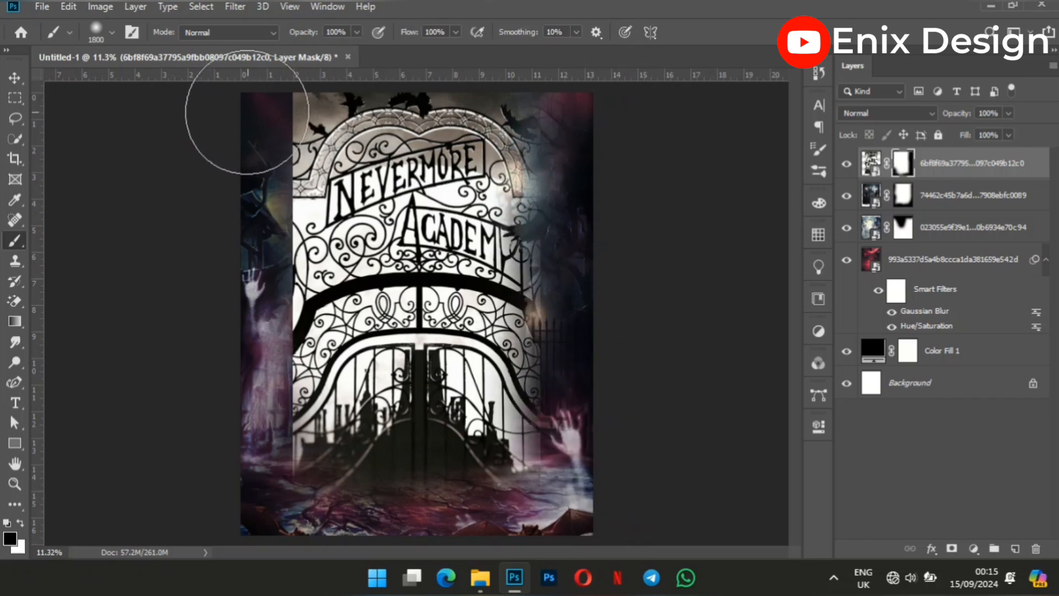
{"action": "mouse_move", "coordinate": [225, 128]}
{"action": "left_mouse_down"}
{"action": "mouse_move", "coordinate": [235, 447]}
{"action": "mouse_move", "coordinate": [241, 101]}
{"action": "mouse_move", "coordinate": [221, 235]}
{"action": "mouse_move", "coordinate": [225, 200]}
{"action": "mouse_move", "coordinate": [233, 244]}
{"action": "mouse_move", "coordinate": [243, 75]}
{"action": "mouse_move", "coordinate": [211, 298]}
{"action": "mouse_move", "coordinate": [211, 367]}
{"action": "mouse_move", "coordinate": [229, 378]}
{"action": "mouse_move", "coordinate": [218, 484]}
{"action": "mouse_move", "coordinate": [228, 466]}
{"action": "mouse_move", "coordinate": [237, 529]}
{"action": "mouse_move", "coordinate": [384, 595]}
{"action": "mouse_move", "coordinate": [609, 437]}
{"action": "mouse_move", "coordinate": [604, 469]}
{"action": "mouse_move", "coordinate": [596, 387]}
{"action": "mouse_move", "coordinate": [614, 249]}
{"action": "left_mouse_up"}
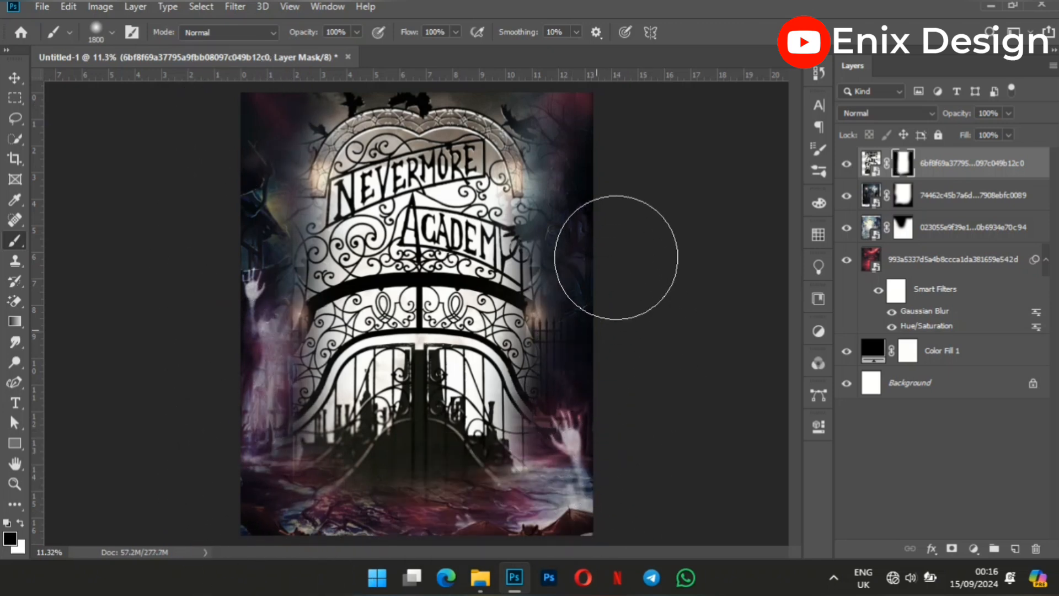
Set the blend mode of the Nevermore Academy layer to Color Dodge.
{"action": "left_click", "coordinate": [12, 75]}
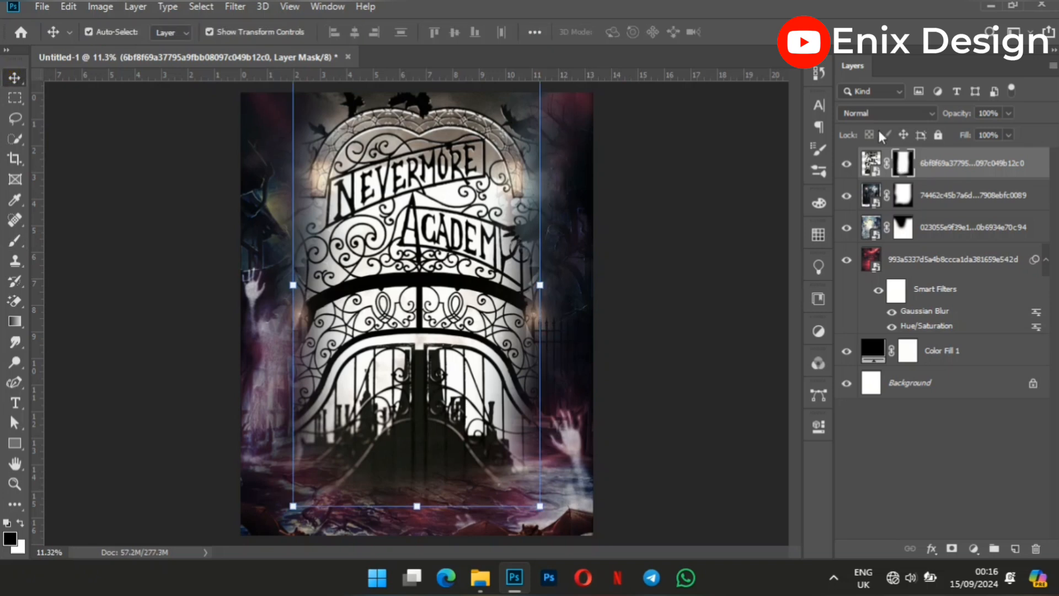
{"action": "left_click", "coordinate": [907, 113]}
{"action": "left_click", "coordinate": [888, 256]}
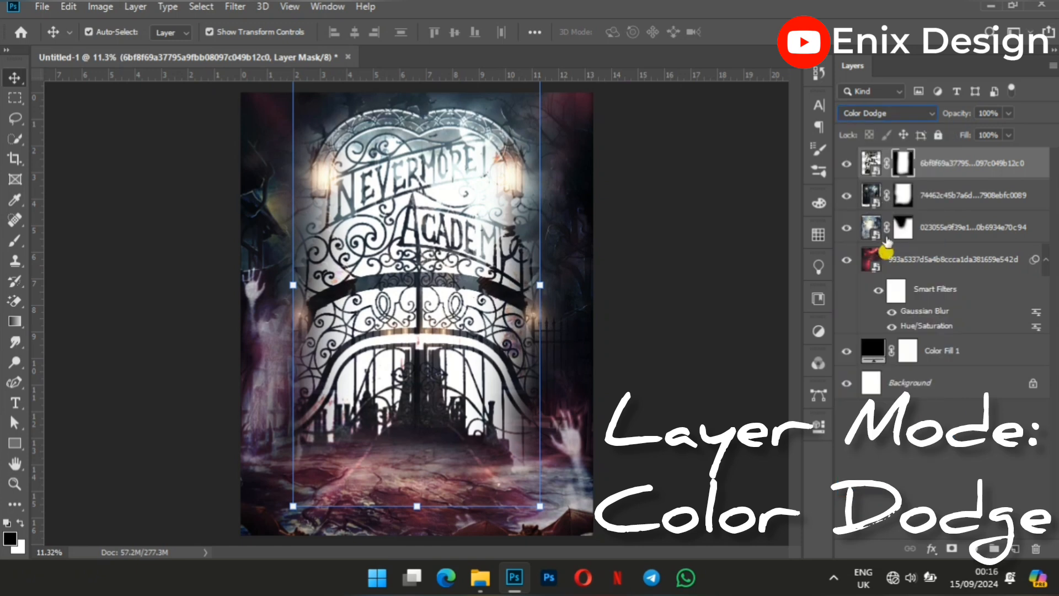
Apply a Gaussian Blur with a 31.8-pixel radius to the Nevermore Academy layer.
{"action": "left_click", "coordinate": [232, 6]}
{"action": "mouse_move", "coordinate": [361, 187]}
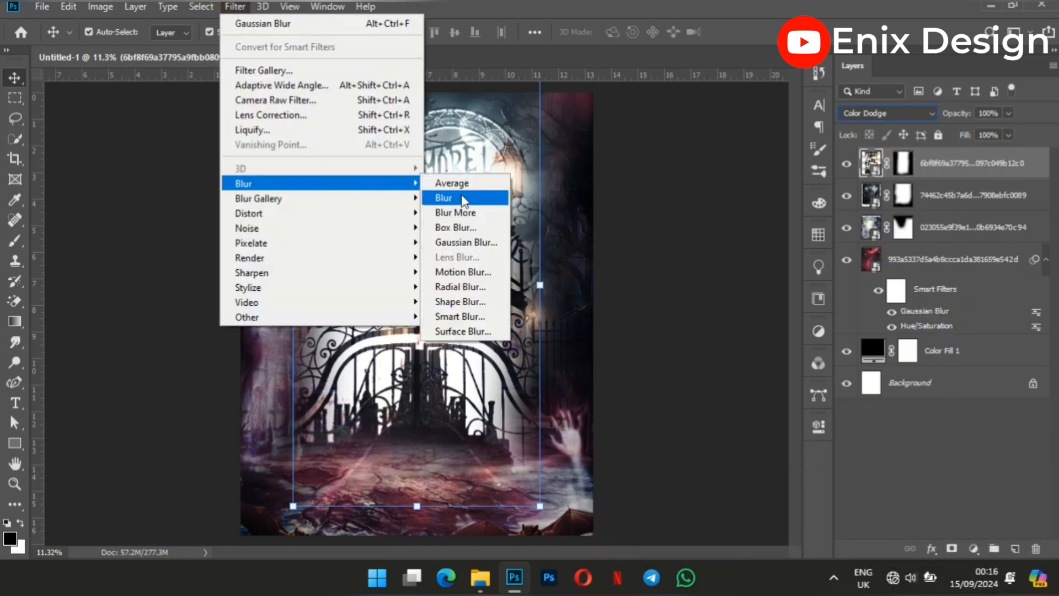
{"action": "left_click", "coordinate": [481, 239]}
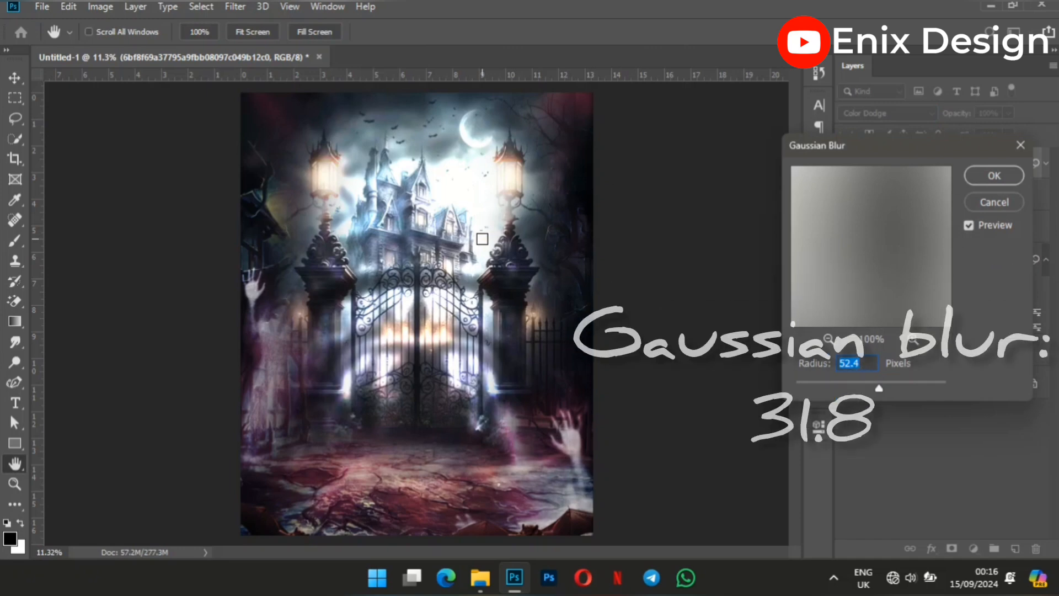
{"action": "type", "text": "31"}
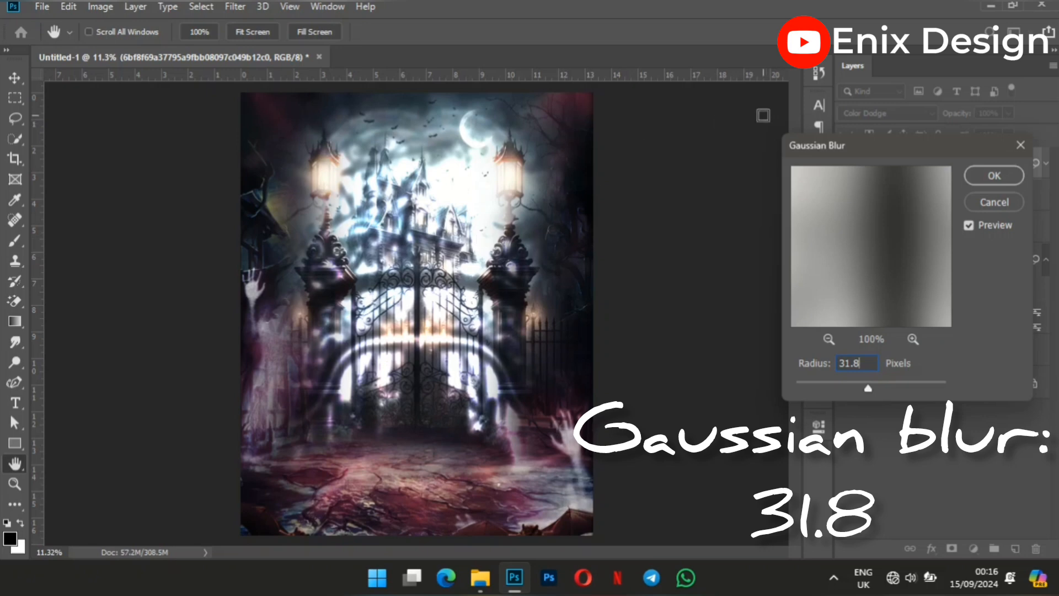
{"action": "type", "text": ".8"}
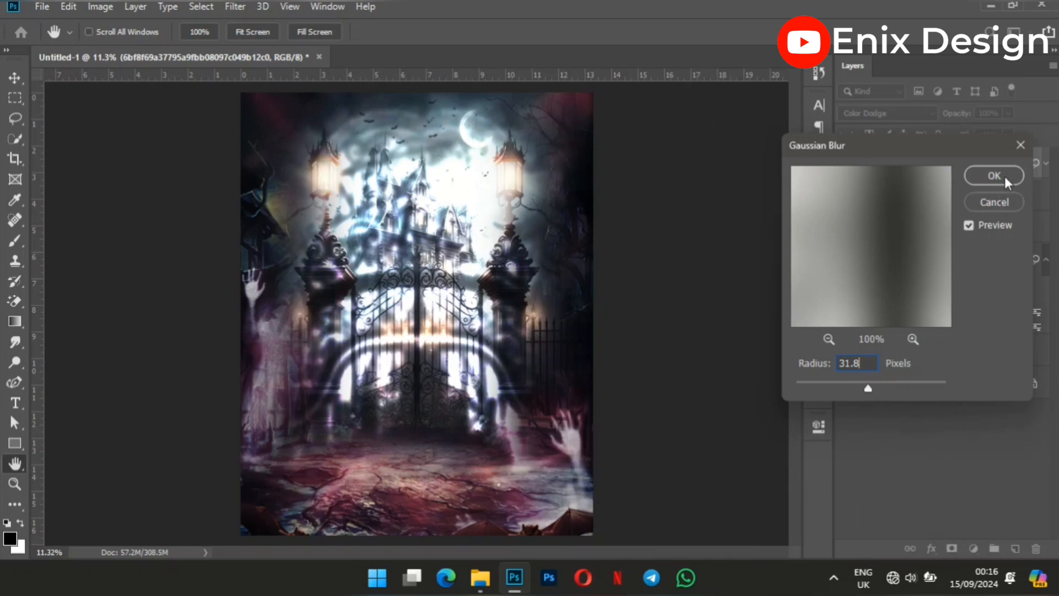
{"action": "left_click", "coordinate": [994, 175]}
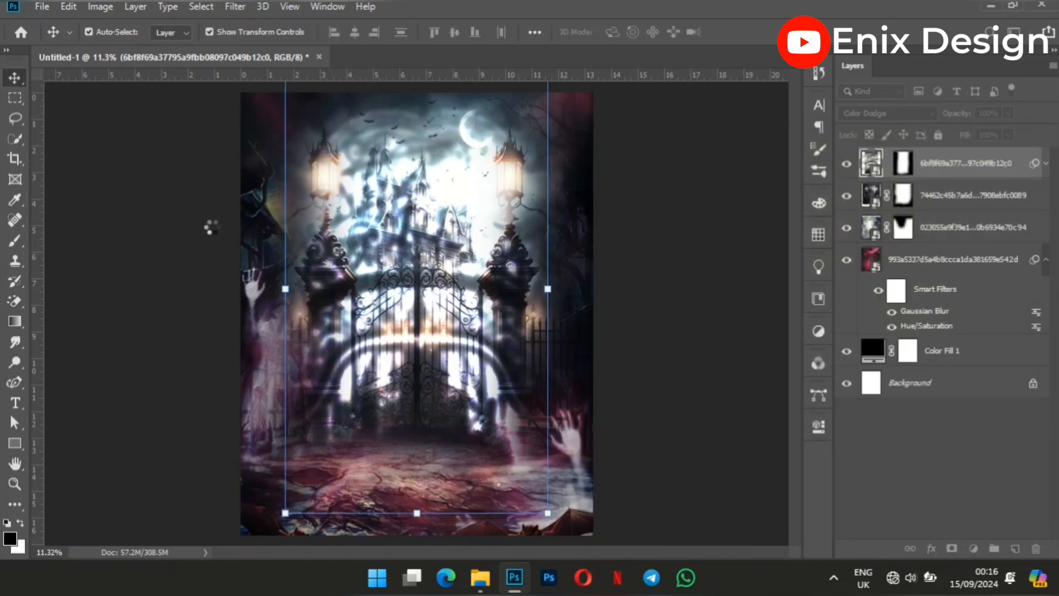
Move the blurred Nevermore Academy layer down and paint out its upper edge on its mask with a 900-pixel black brush.
{"action": "left_click_drag", "start_coordinate": [429, 316], "coordinate": [432, 346]}
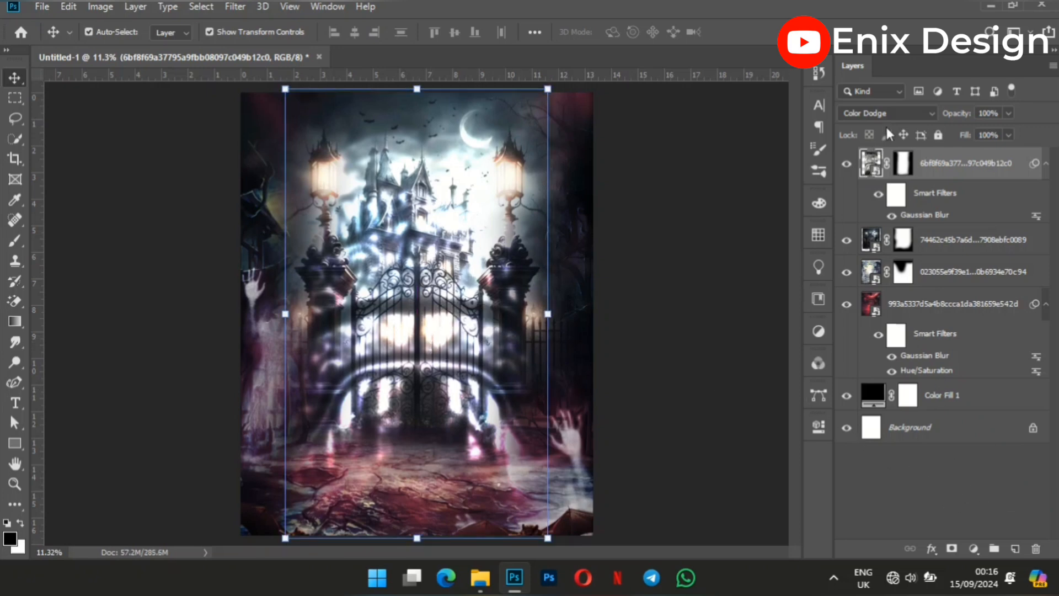
{"action": "left_click", "coordinate": [902, 163]}
{"action": "left_click", "coordinate": [14, 238]}
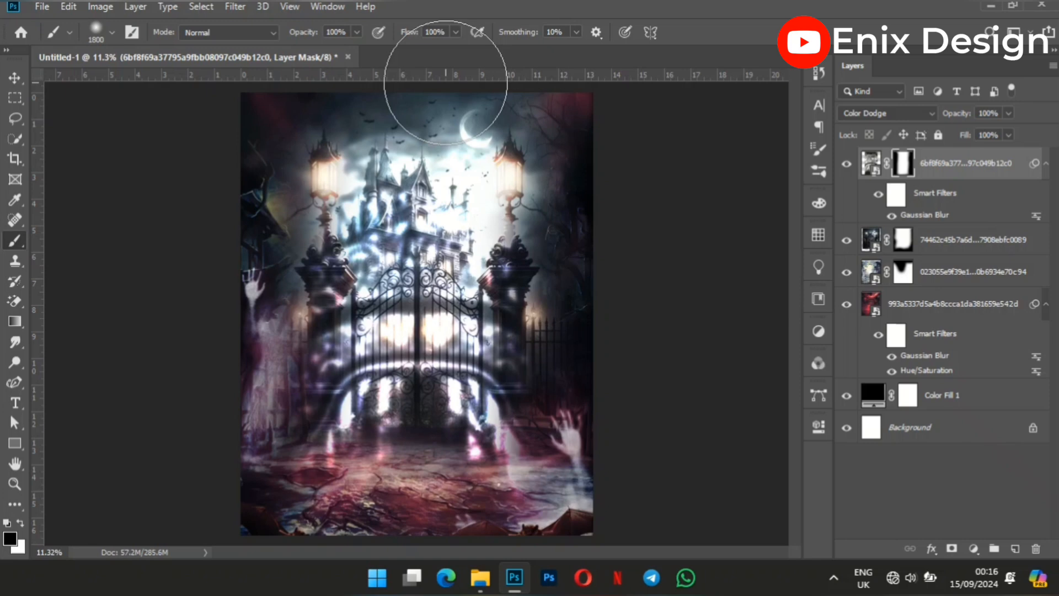
{"action": "key", "text": "bracketleft"}
{"action": "key", "text": "bracketleft"}
{"action": "key", "text": "bracketleft"}
{"action": "key", "text": "bracketleft"}
{"action": "key", "text": "bracketleft"}
{"action": "key", "text": "bracketleft"}
{"action": "key", "text": "bracketleft"}
{"action": "key", "text": "bracketleft"}
{"action": "key", "text": "bracketleft"}
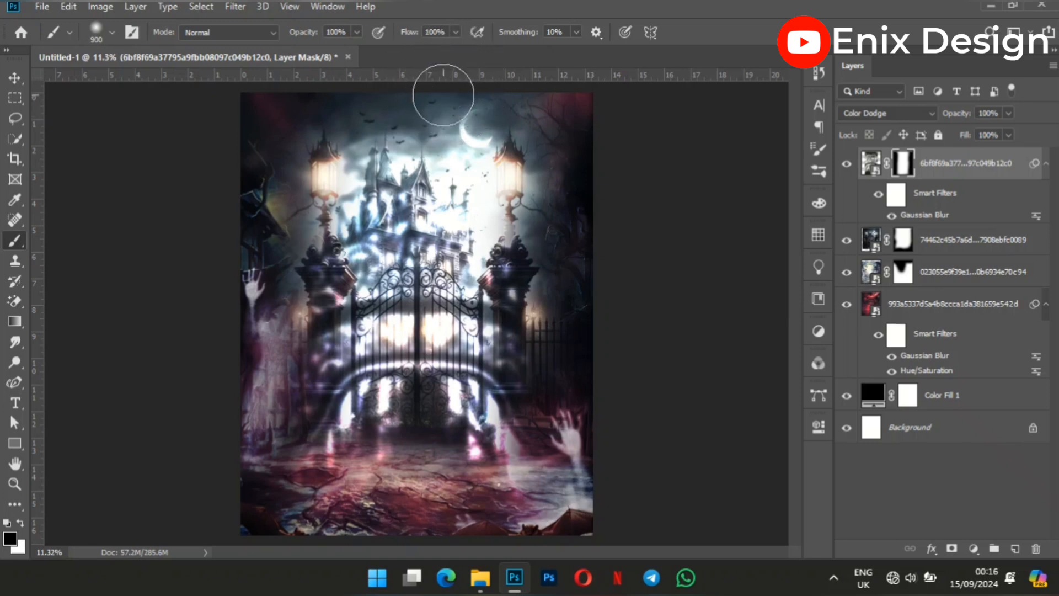
{"action": "mouse_move", "coordinate": [444, 87]}
{"action": "left_mouse_down"}
{"action": "mouse_move", "coordinate": [495, 84]}
{"action": "mouse_move", "coordinate": [293, 94]}
{"action": "mouse_move", "coordinate": [466, 89]}
{"action": "mouse_move", "coordinate": [470, 100]}
{"action": "mouse_move", "coordinate": [378, 94]}
{"action": "left_mouse_up"}
{"action": "left_click", "coordinate": [15, 77]}
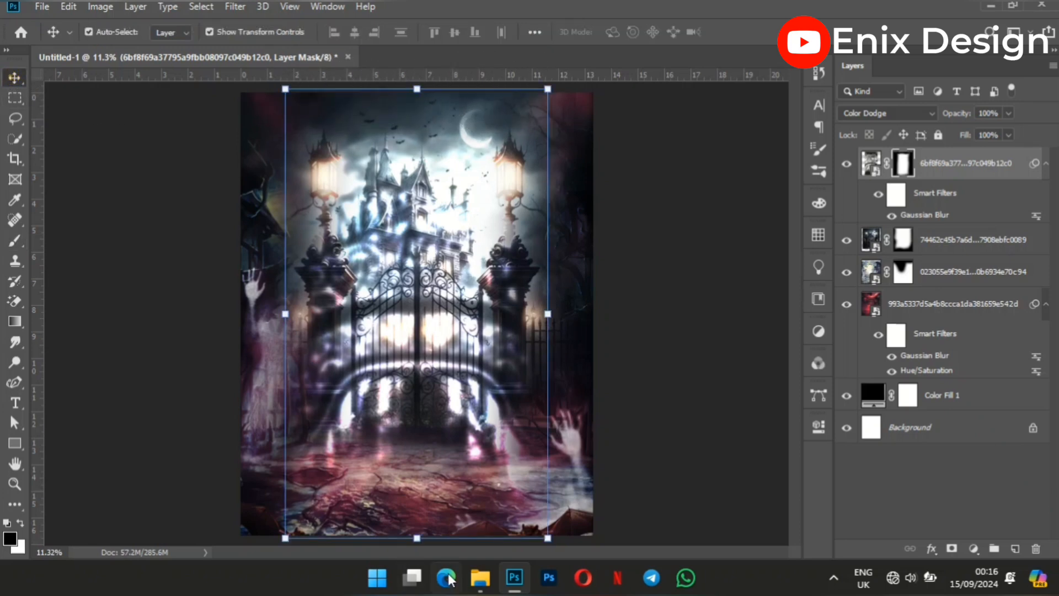
Place the umbrella girl cutout Photoroom-20240903_131000.png from the New folder, scale it to about 103% and shift it down past the canvas's lower edge.
{"action": "mouse_move", "coordinate": [496, 589]}
{"action": "left_click", "coordinate": [462, 522]}
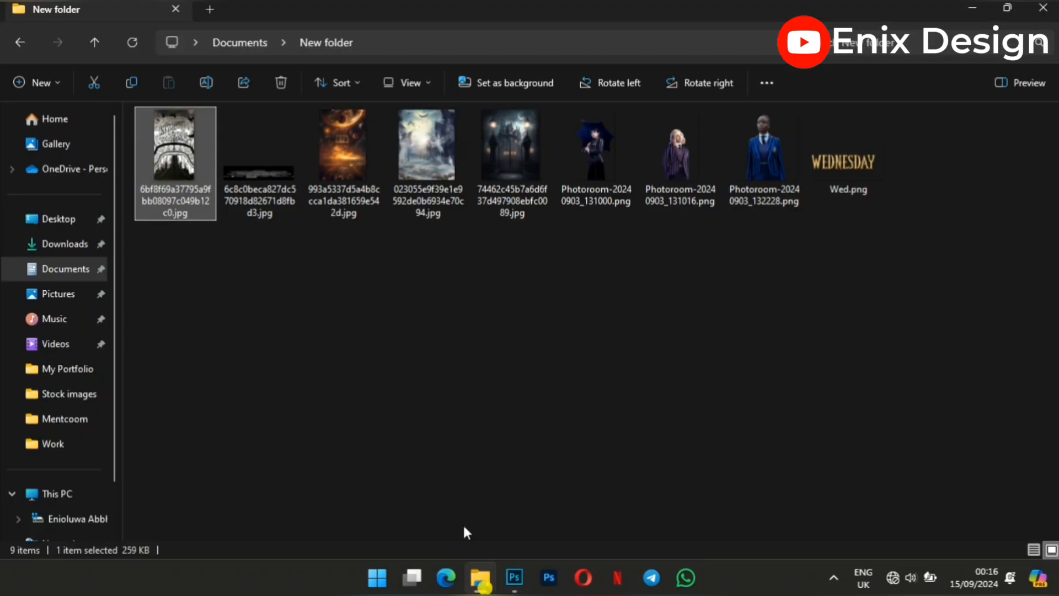
{"action": "left_click", "coordinate": [594, 145]}
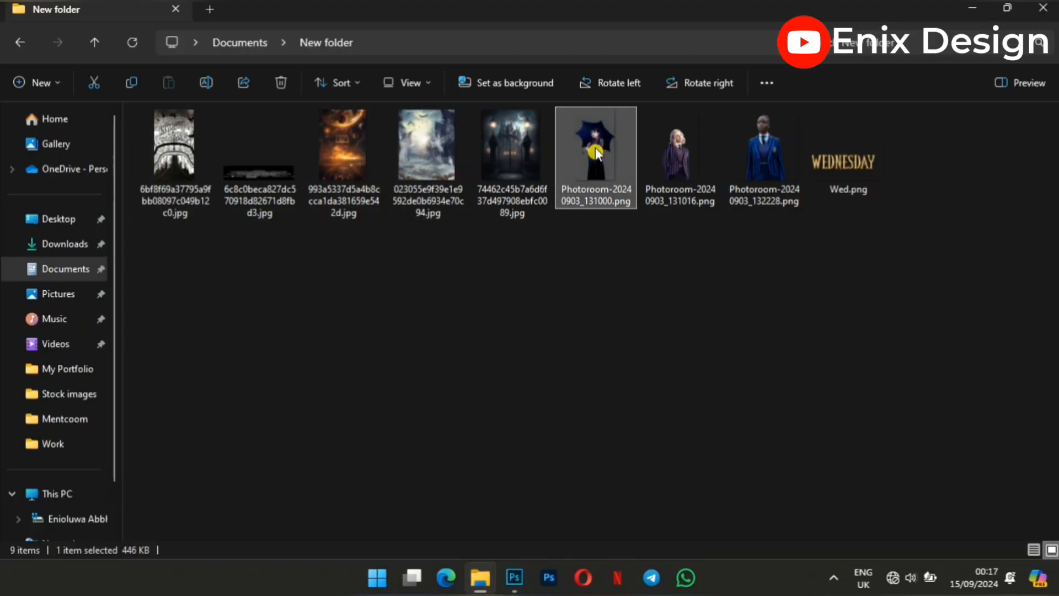
{"action": "left_click_drag", "start_coordinate": [517, 574], "coordinate": [414, 305]}
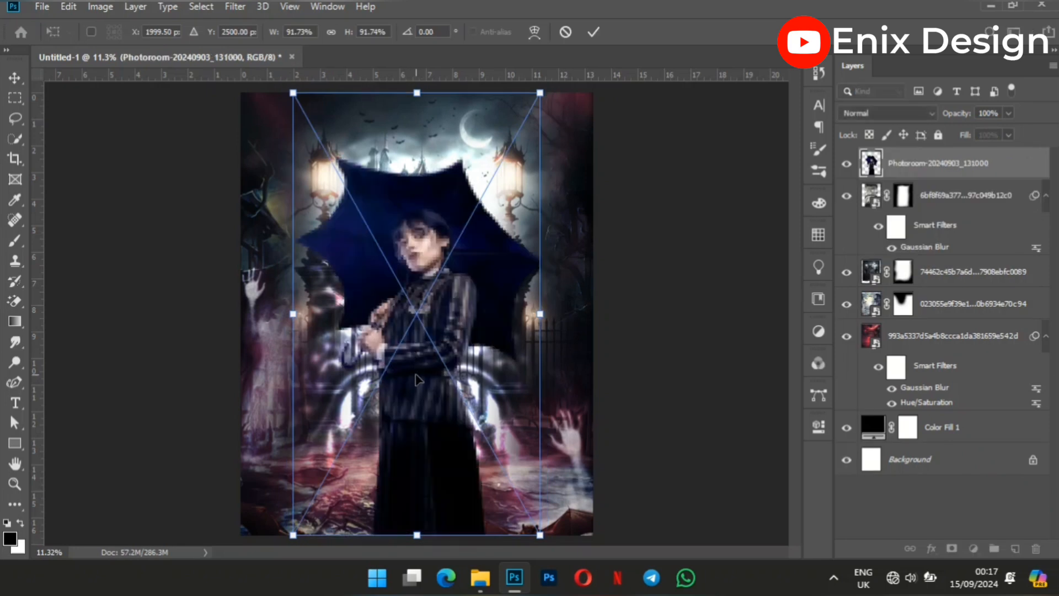
{"action": "left_click_drag", "start_coordinate": [422, 532], "coordinate": [423, 589]}
{"action": "left_click_drag", "start_coordinate": [453, 367], "coordinate": [457, 341]}
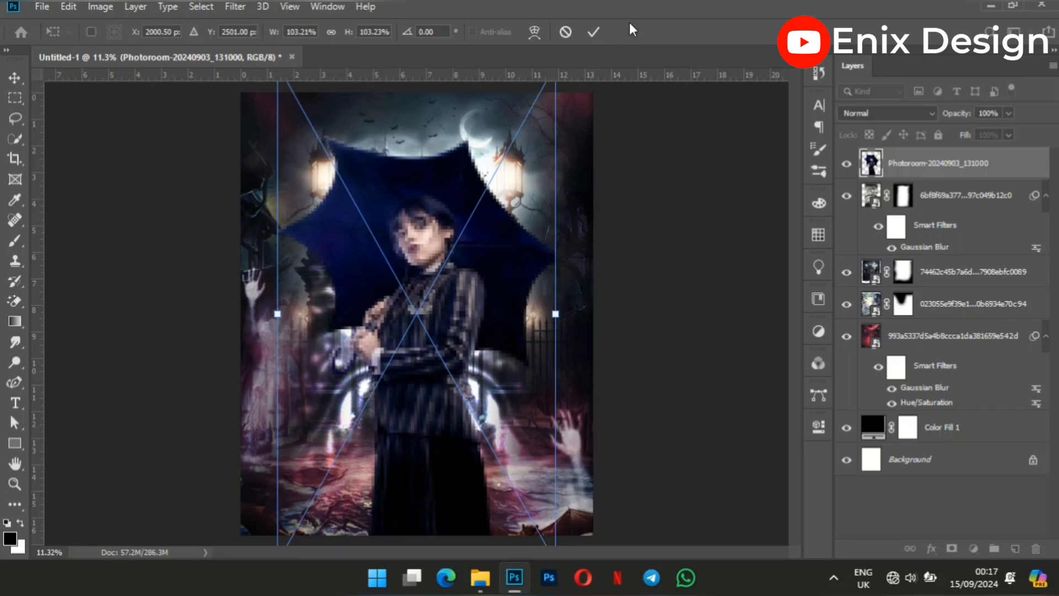
{"action": "left_click", "coordinate": [594, 32]}
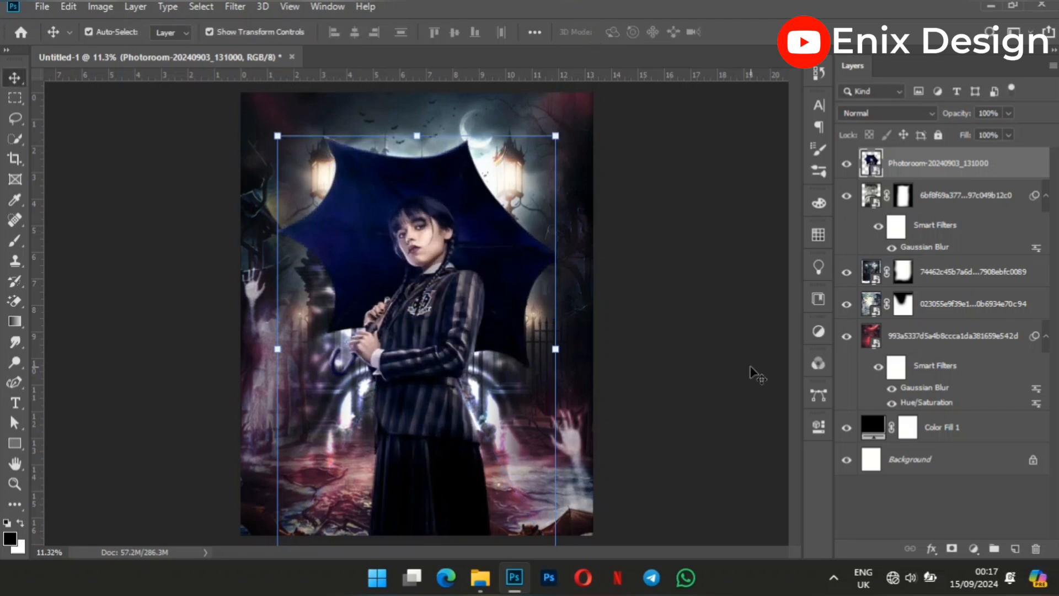
Center the umbrella girl cutout horizontally on the canvas by aligning it with the Background layer.
{"action": "left_click", "coordinate": [926, 459]}
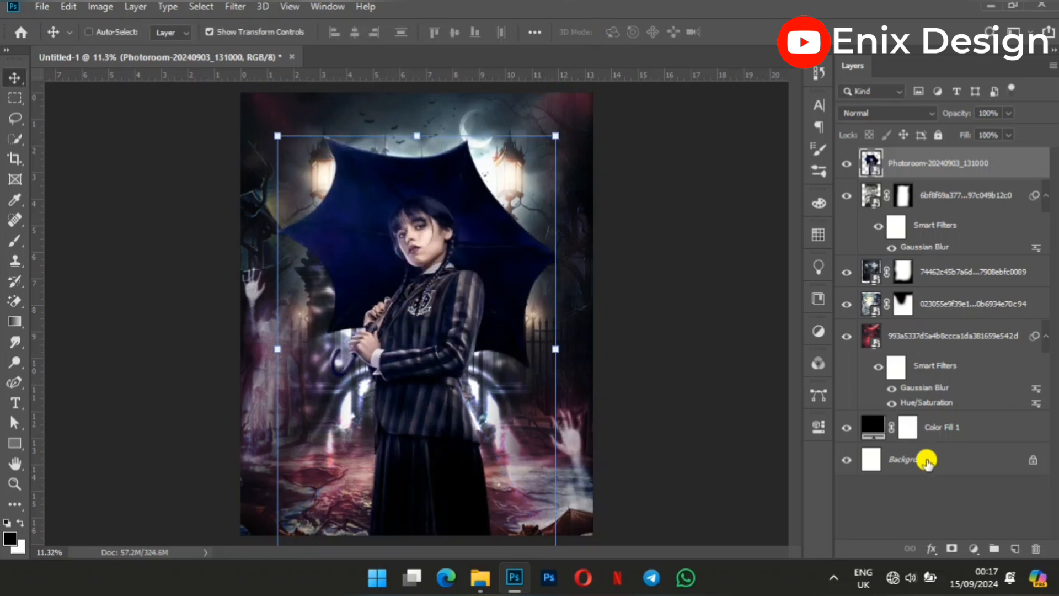
{"action": "left_click", "coordinate": [361, 38]}
{"action": "left_click", "coordinate": [661, 387]}
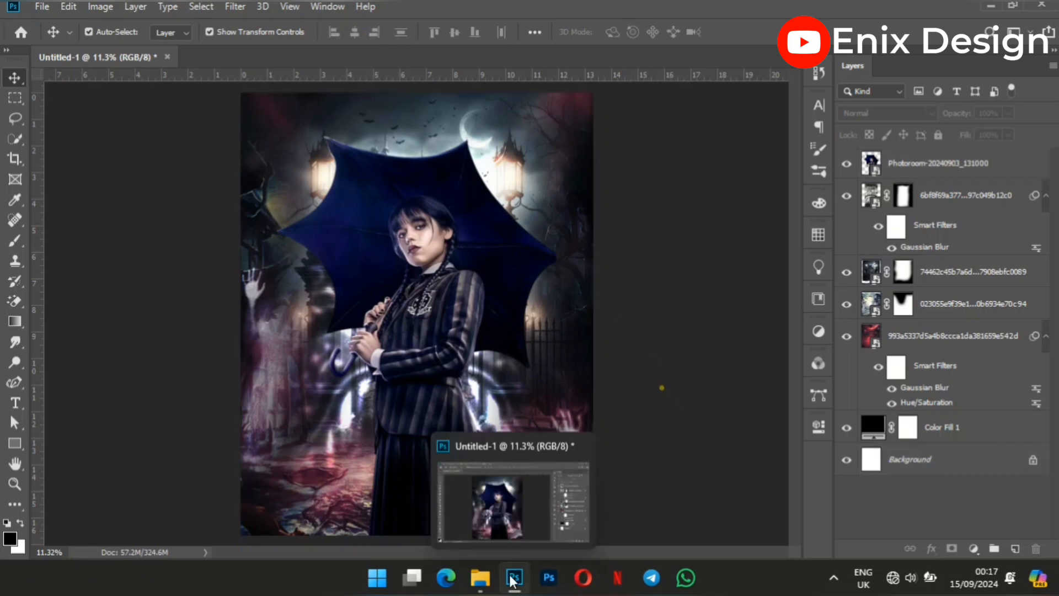
Place the blonde girl cutout Photoroom-20240903_131016.png from the New folder, scale it to about 89% and position it right of the umbrella girl.
{"action": "left_click", "coordinate": [480, 577]}
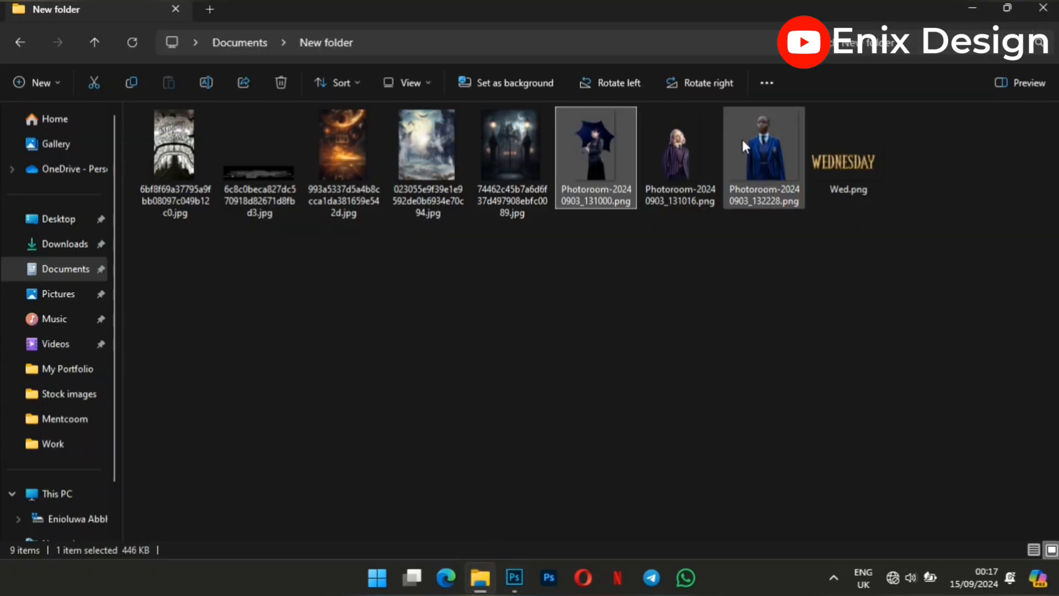
{"action": "left_click_drag", "start_coordinate": [688, 153], "coordinate": [507, 527]}
{"action": "left_click_drag", "start_coordinate": [491, 453], "coordinate": [486, 448]}
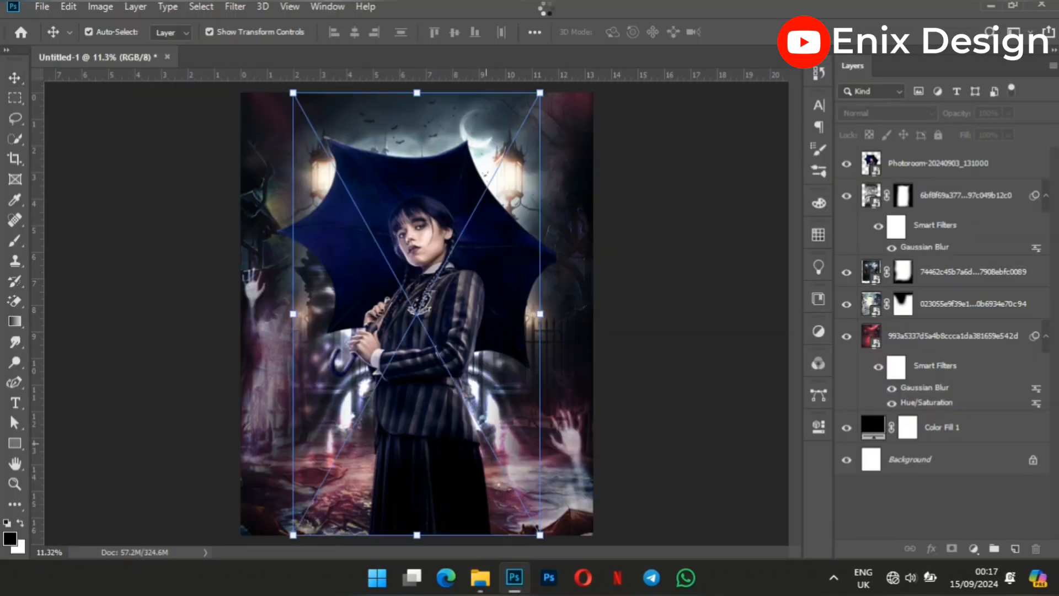
{"action": "left_click_drag", "start_coordinate": [427, 388], "coordinate": [524, 386]}
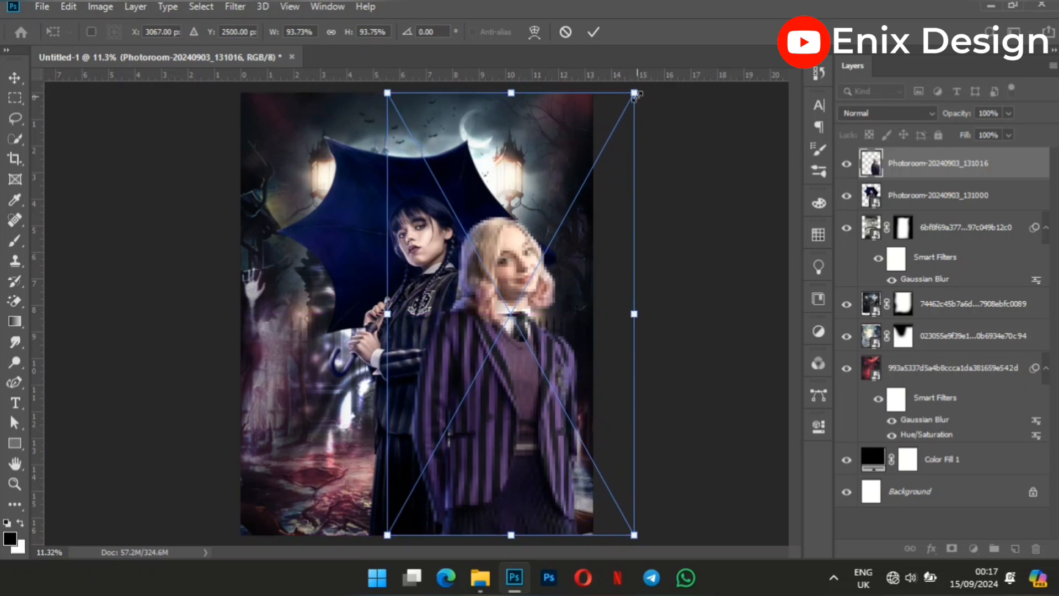
{"action": "left_click_drag", "start_coordinate": [634, 94], "coordinate": [621, 115]}
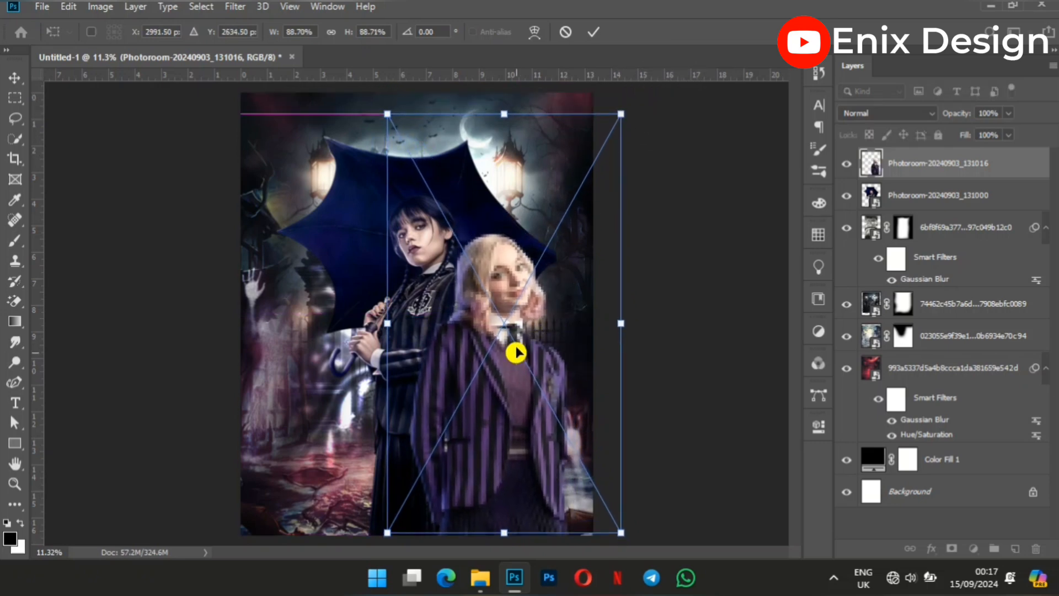
{"action": "left_click_drag", "start_coordinate": [516, 353], "coordinate": [519, 345]}
{"action": "left_click", "coordinate": [593, 31]}
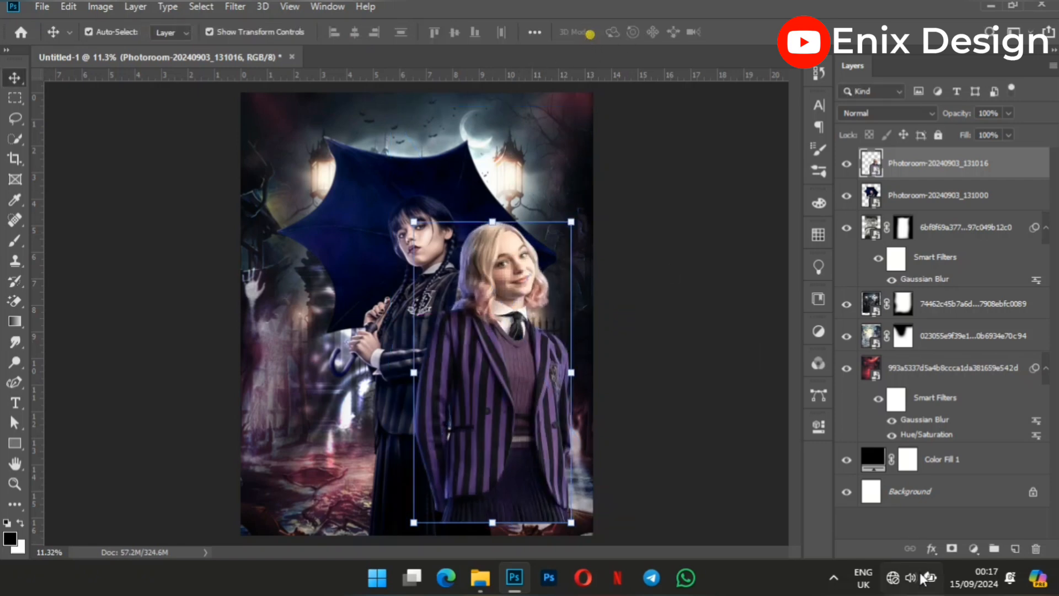
Add a layer mask to the blonde girl cutout and fade out its lower edge with a 900-pixel soft black brush.
{"action": "left_click", "coordinate": [949, 548]}
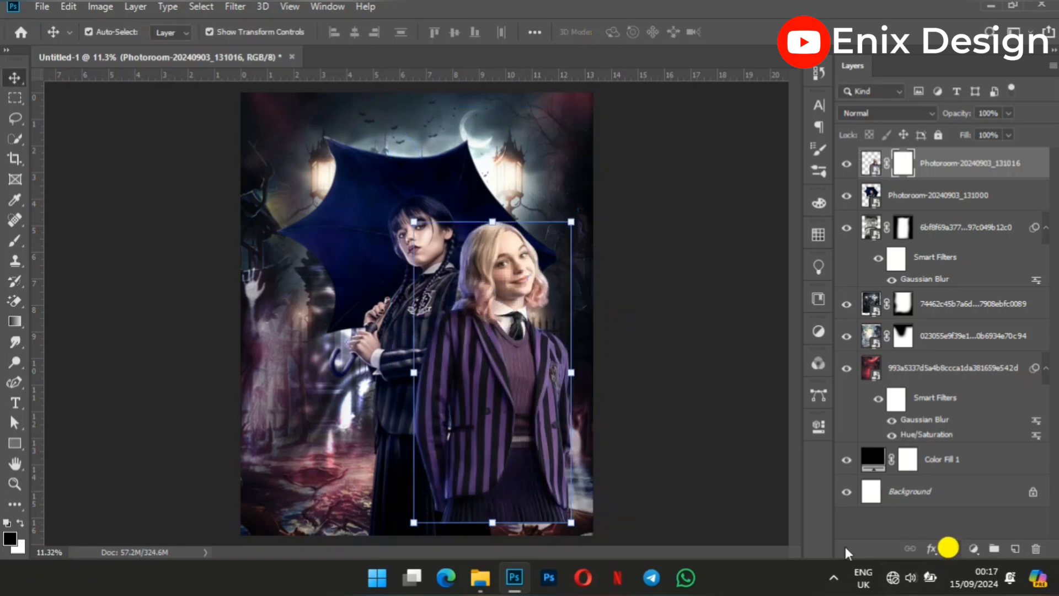
{"action": "left_click", "coordinate": [14, 240]}
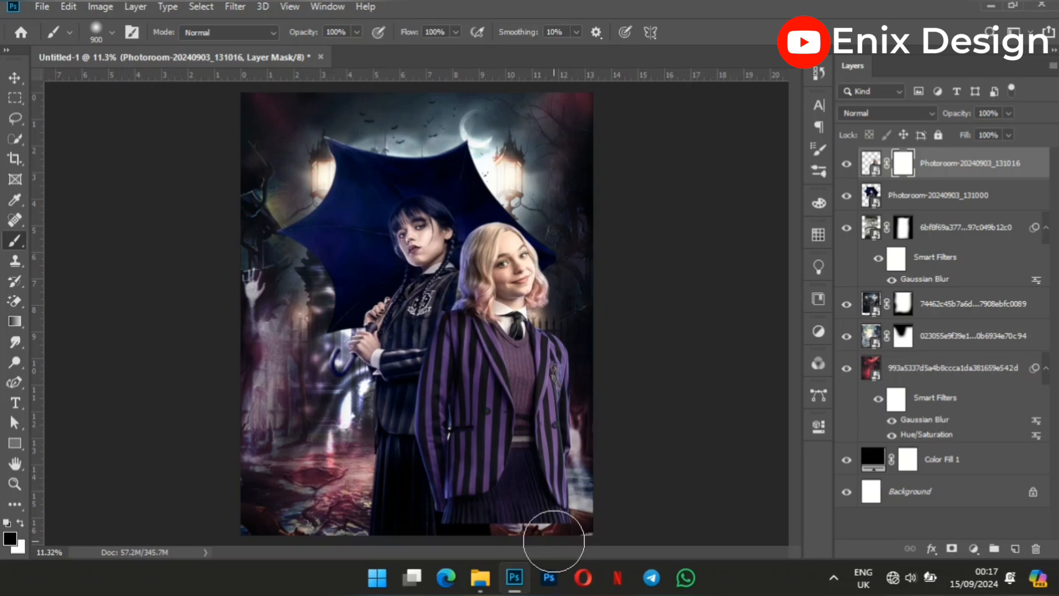
{"action": "mouse_move", "coordinate": [551, 541]}
{"action": "left_mouse_down"}
{"action": "mouse_move", "coordinate": [431, 547]}
{"action": "mouse_move", "coordinate": [418, 525]}
{"action": "mouse_move", "coordinate": [582, 560]}
{"action": "mouse_move", "coordinate": [537, 547]}
{"action": "mouse_move", "coordinate": [562, 542]}
{"action": "left_mouse_up"}
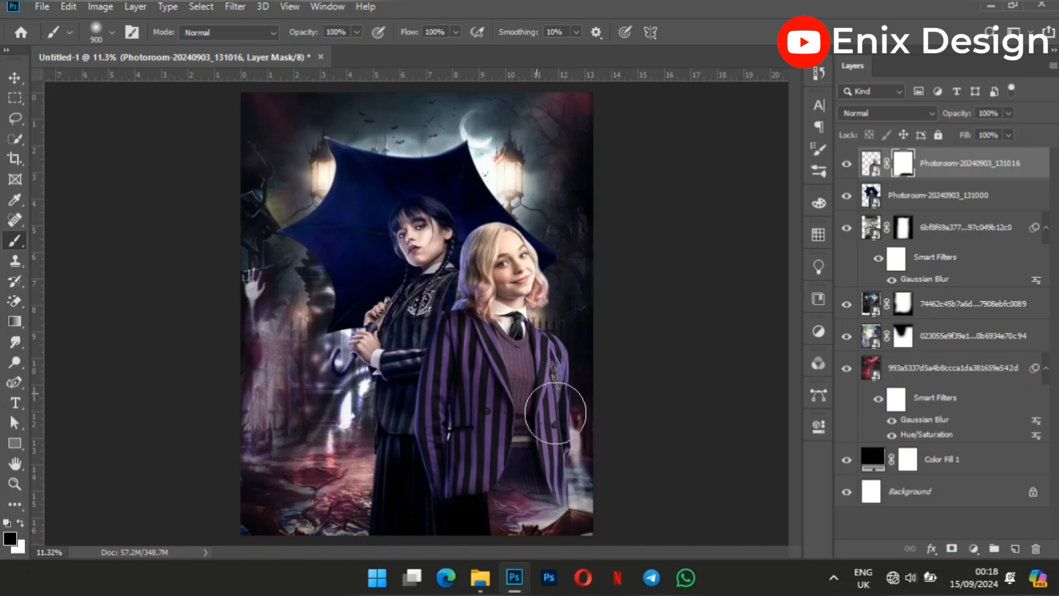
{"action": "left_click_drag", "start_coordinate": [588, 522], "coordinate": [560, 541]}
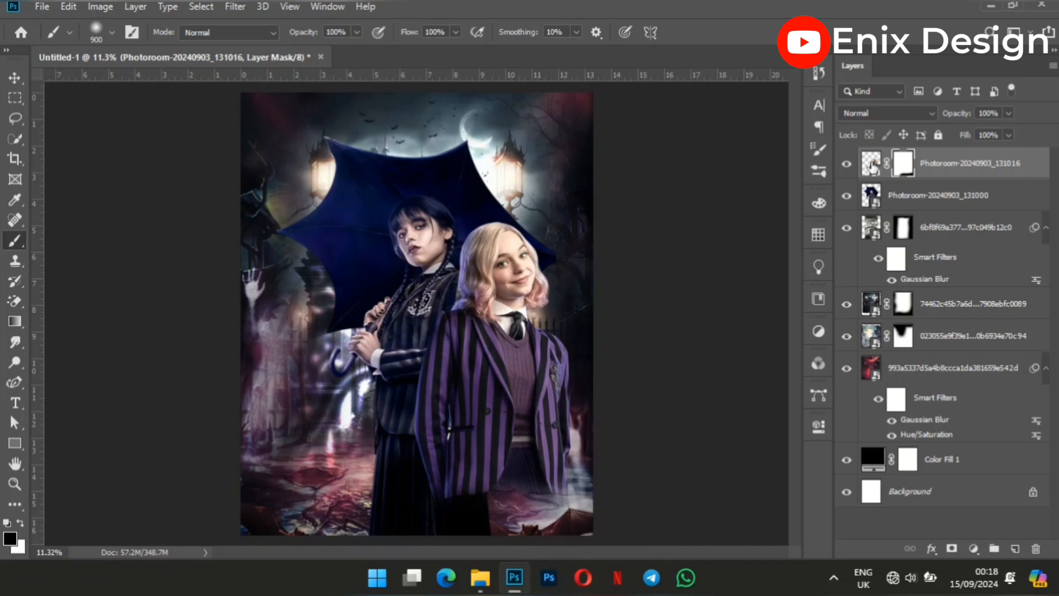
Add a layer mask to the umbrella girl layer, Photoroom-20240903_131000.
{"action": "left_click", "coordinate": [895, 203]}
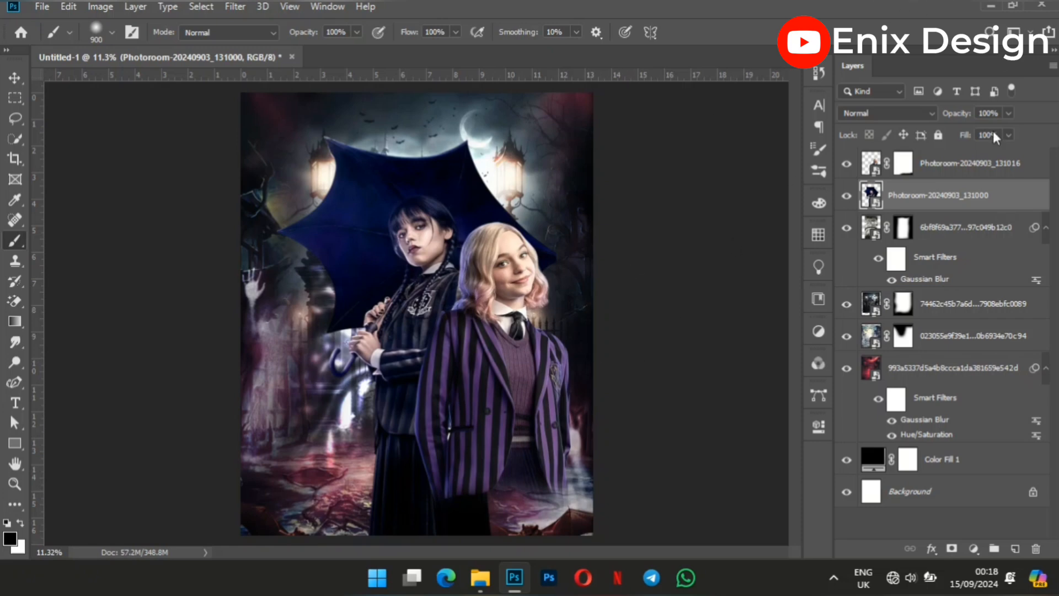
{"action": "left_click", "coordinate": [951, 547]}
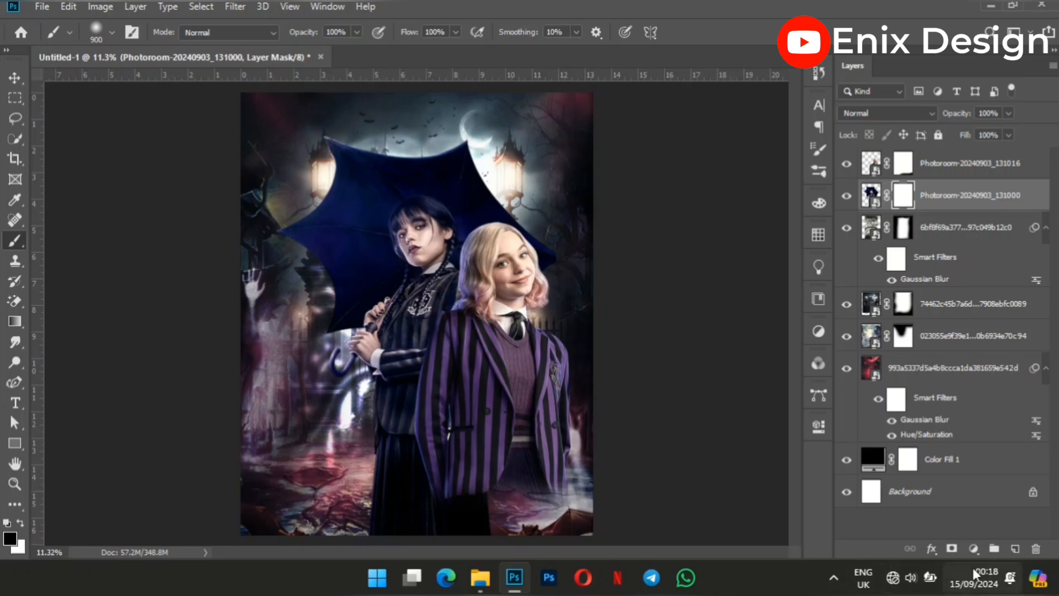
{"action": "left_click", "coordinate": [12, 76]}
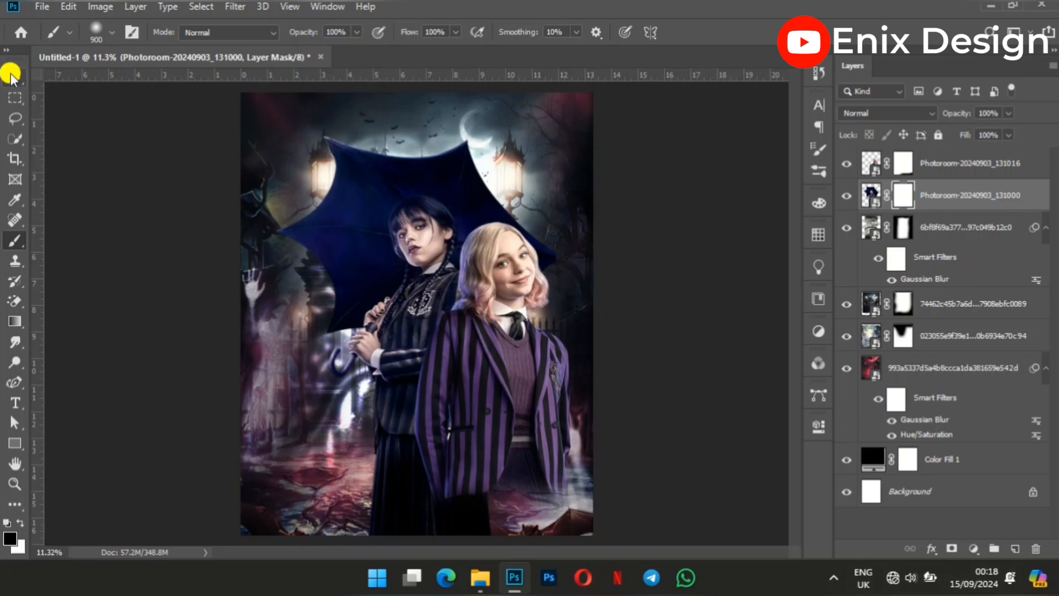
Place the blue-blazer cutout Photoroom-20240903_132228.png from the New folder and move it down to the canvas's lower edge.
{"action": "left_click", "coordinate": [480, 577]}
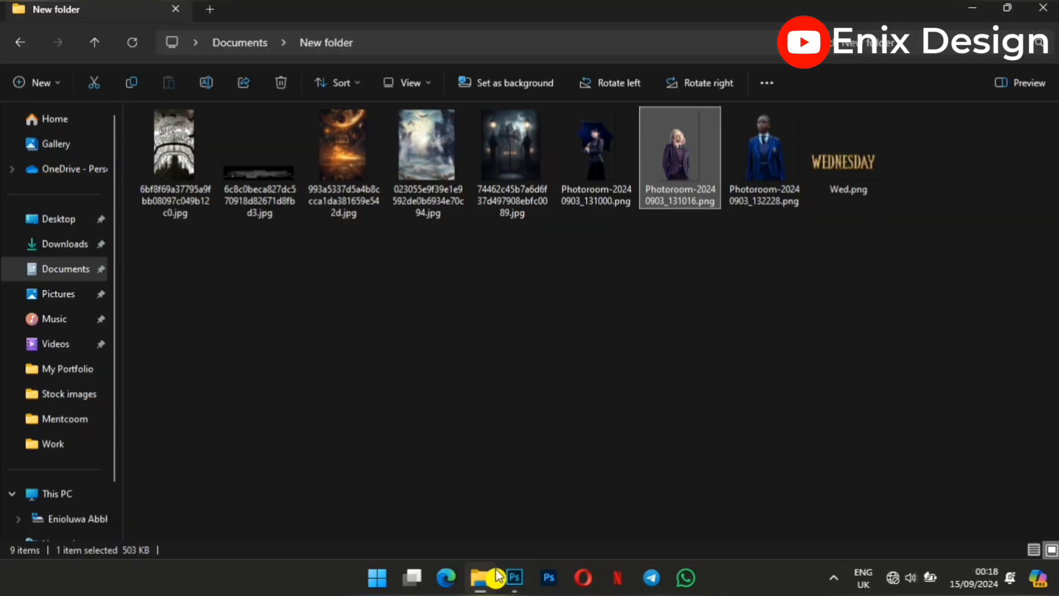
{"action": "left_click", "coordinate": [781, 165]}
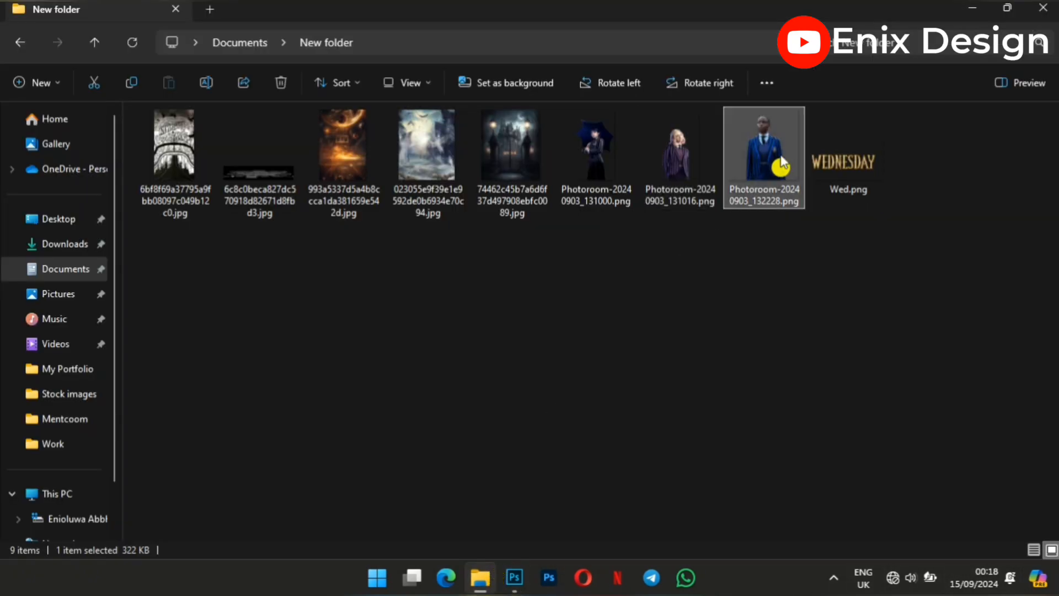
{"action": "left_click", "coordinate": [514, 577]}
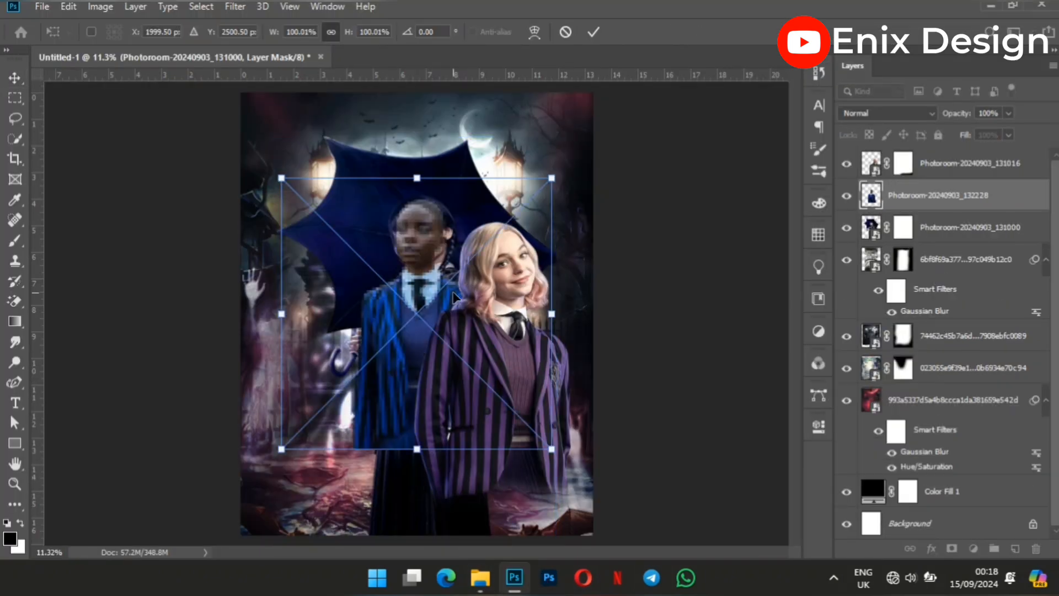
{"action": "left_click_drag", "start_coordinate": [417, 292], "coordinate": [418, 375]}
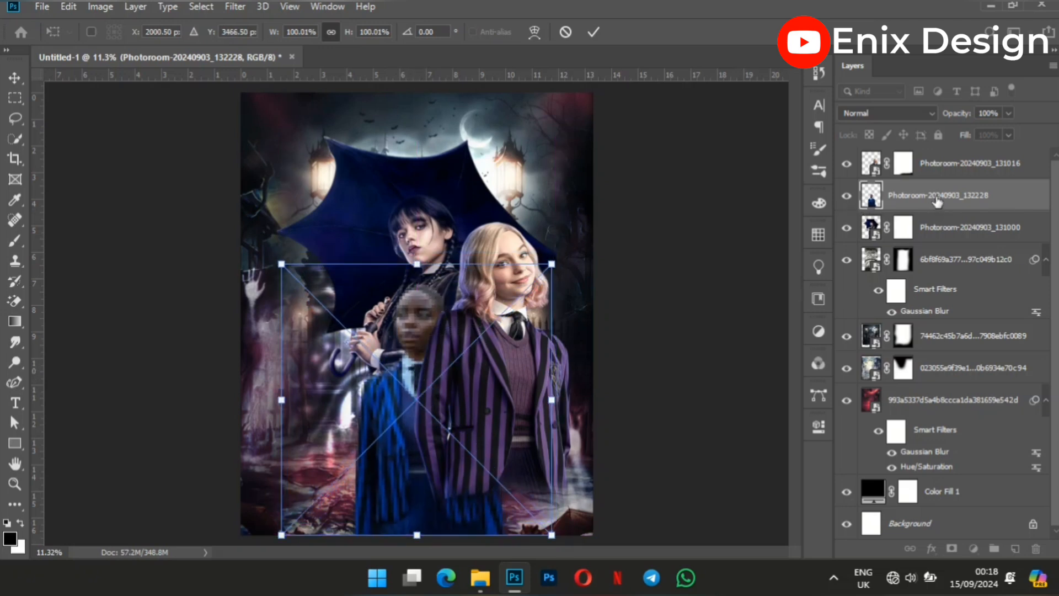
{"action": "left_click", "coordinate": [593, 32]}
Bring the blue-blazer cutout to the top of the layer stack and shift it slightly upward on the canvas.
{"action": "left_click", "coordinate": [921, 197]}
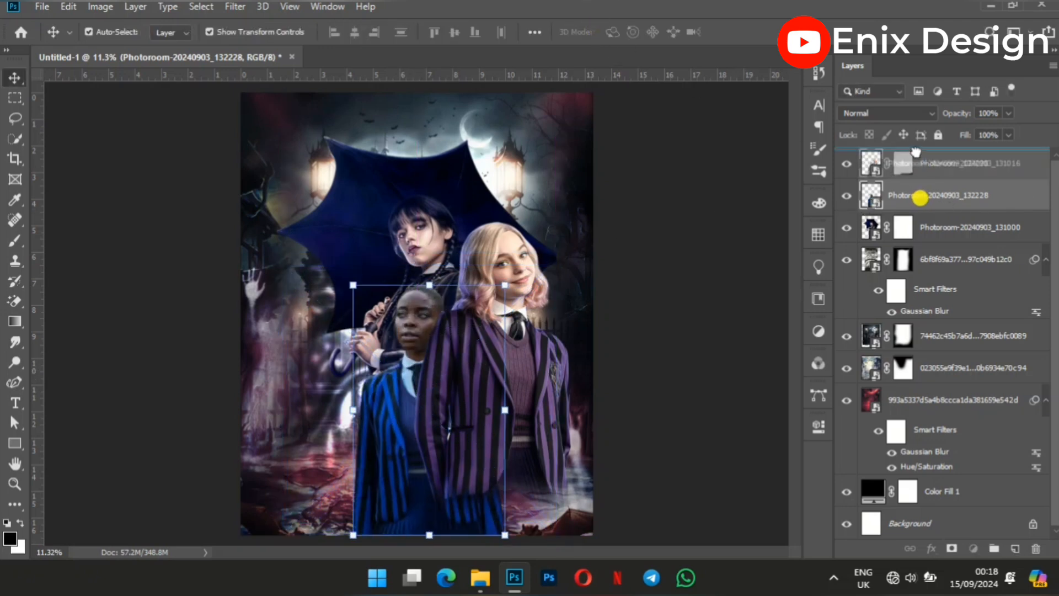
{"action": "key", "text": "ctrl+shift+bracketright"}
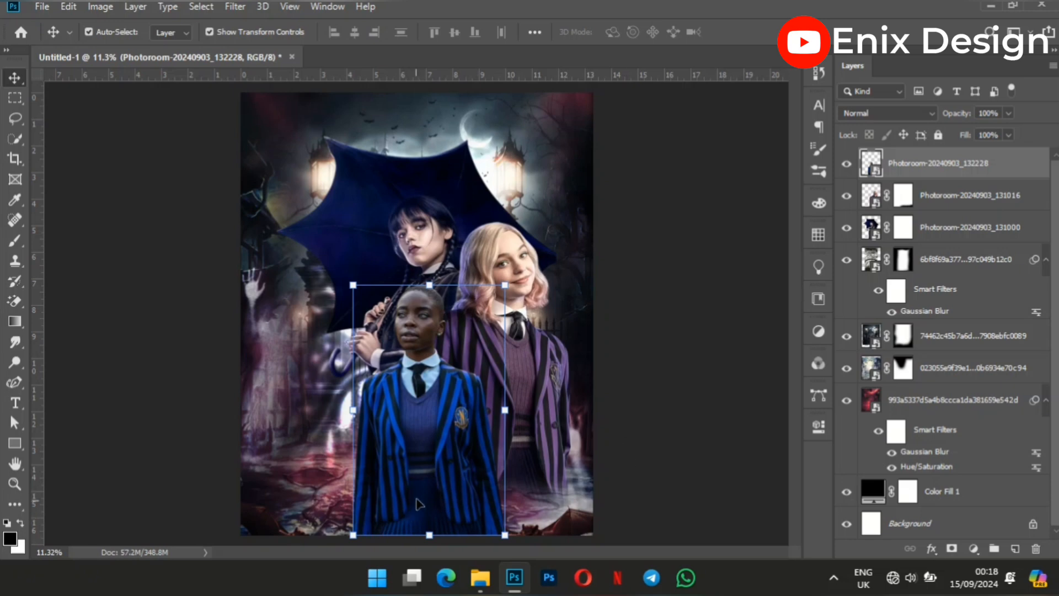
{"action": "left_click_drag", "start_coordinate": [422, 488], "coordinate": [421, 474]}
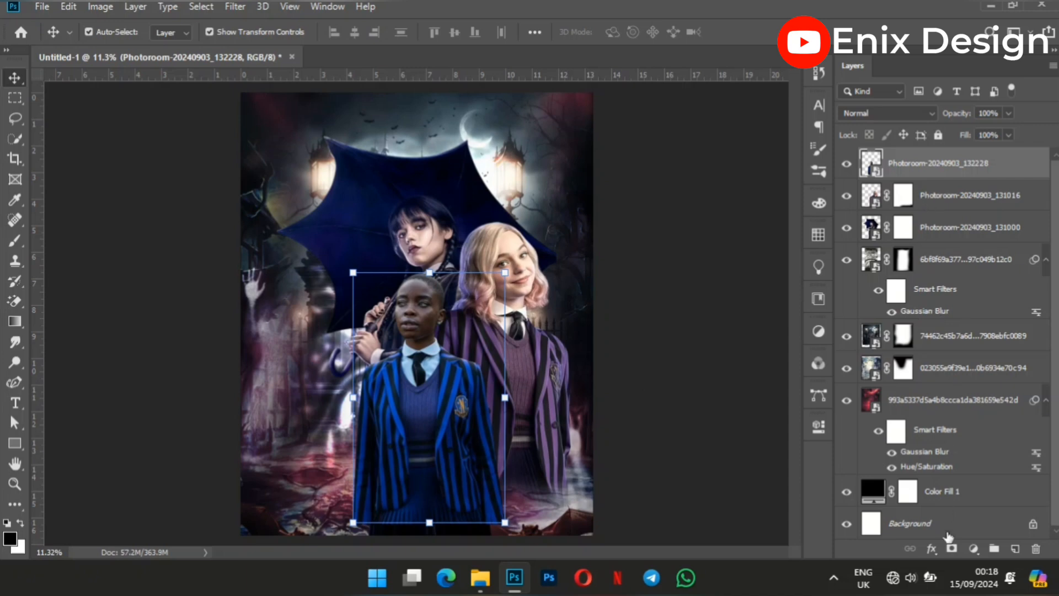
Mask the blue-blazer cutout and fade out both its lower edge and the umbrella girl's with a 900-pixel soft black brush.
{"action": "left_click", "coordinate": [949, 548]}
{"action": "left_click", "coordinate": [15, 240]}
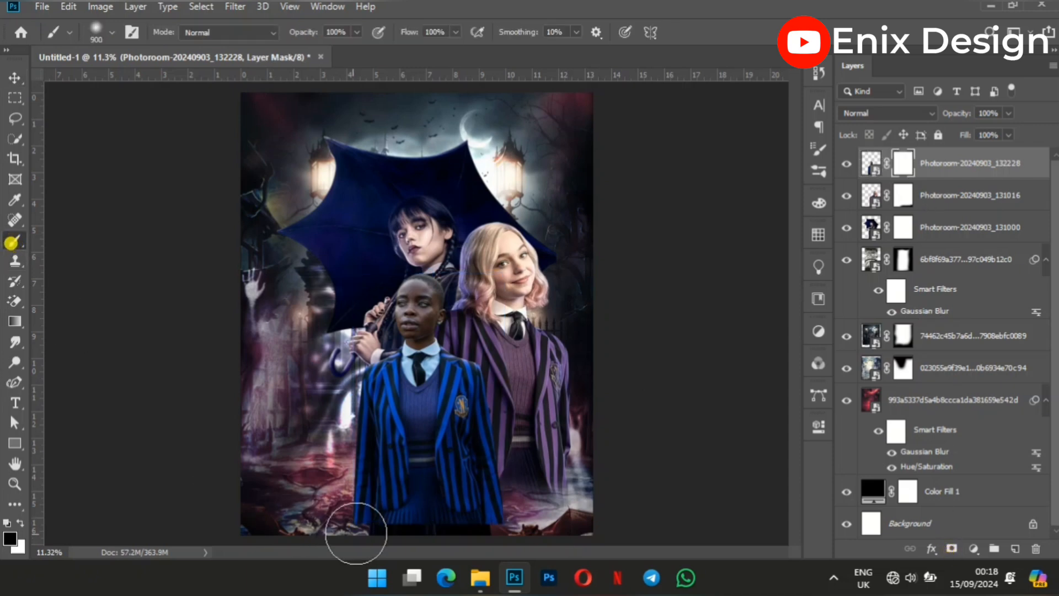
{"action": "mouse_move", "coordinate": [502, 543]}
{"action": "left_mouse_down"}
{"action": "mouse_move", "coordinate": [487, 574]}
{"action": "mouse_move", "coordinate": [479, 560]}
{"action": "mouse_move", "coordinate": [509, 546]}
{"action": "mouse_move", "coordinate": [384, 570]}
{"action": "mouse_move", "coordinate": [393, 554]}
{"action": "mouse_move", "coordinate": [359, 546]}
{"action": "mouse_move", "coordinate": [505, 551]}
{"action": "left_mouse_up"}
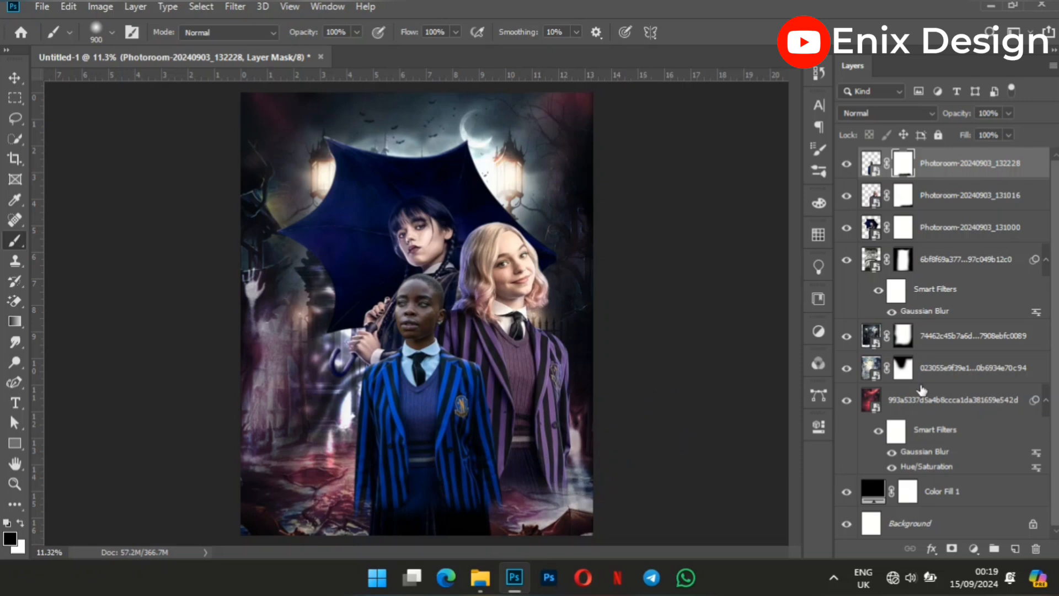
{"action": "left_click", "coordinate": [905, 231]}
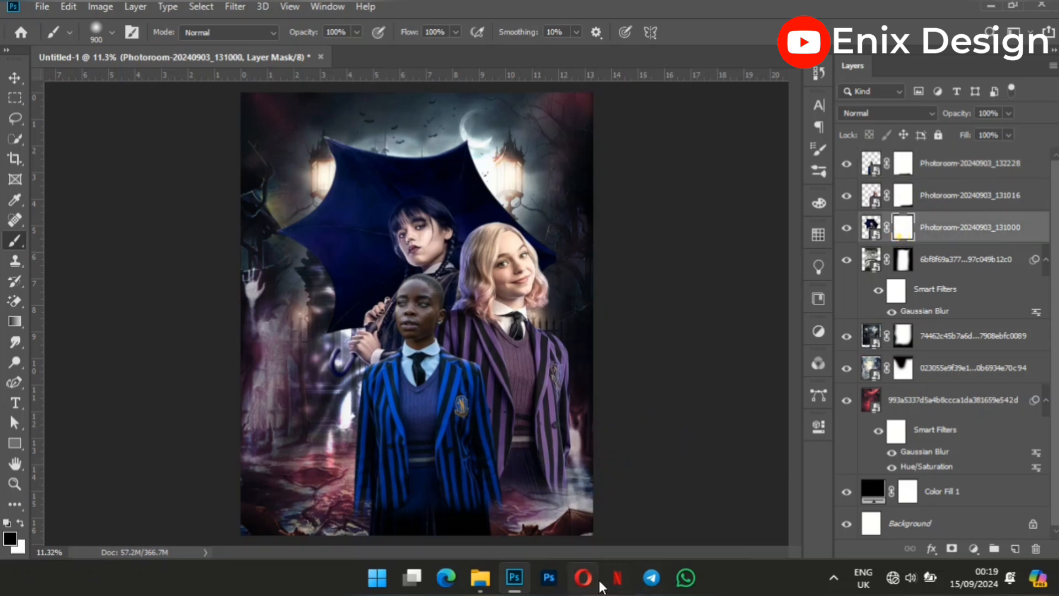
{"action": "mouse_move", "coordinate": [522, 535]}
{"action": "left_mouse_down"}
{"action": "mouse_move", "coordinate": [375, 560]}
{"action": "mouse_move", "coordinate": [375, 546]}
{"action": "mouse_move", "coordinate": [350, 544]}
{"action": "mouse_move", "coordinate": [491, 546]}
{"action": "mouse_move", "coordinate": [599, 521]}
{"action": "mouse_move", "coordinate": [540, 544]}
{"action": "mouse_move", "coordinate": [367, 552]}
{"action": "left_mouse_up"}
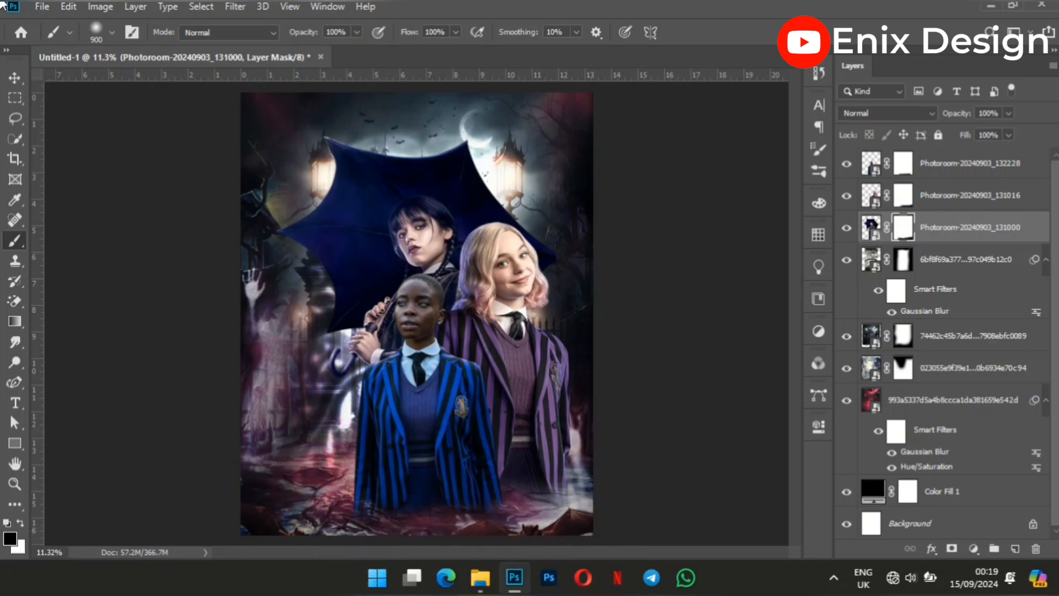
Select all three character layers and move them together to the left and slightly down on the canvas.
{"action": "left_click", "coordinate": [15, 77]}
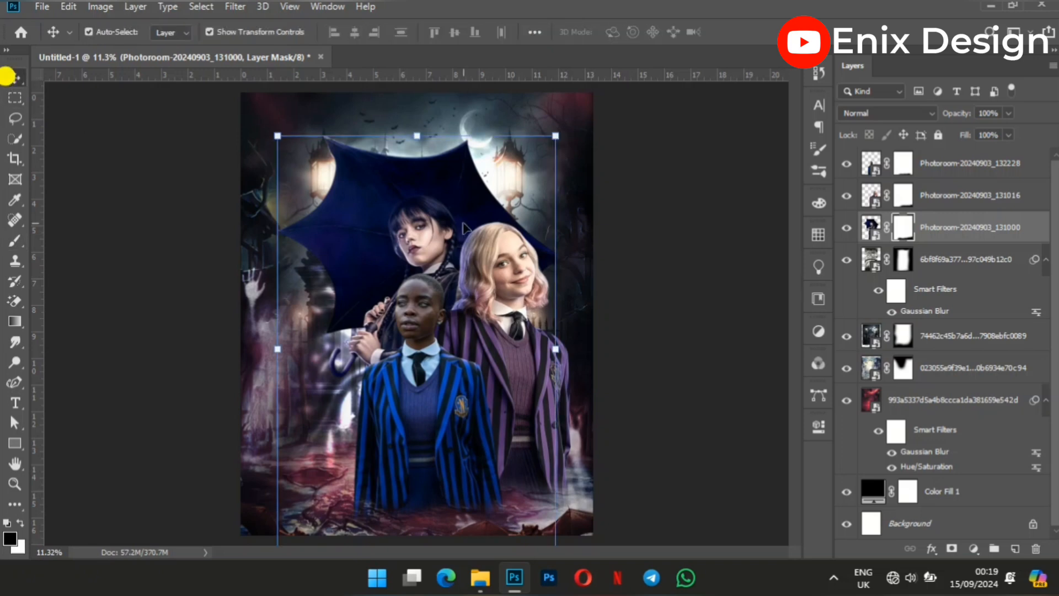
{"action": "left_click", "coordinate": [959, 206], "text": "ctrl"}
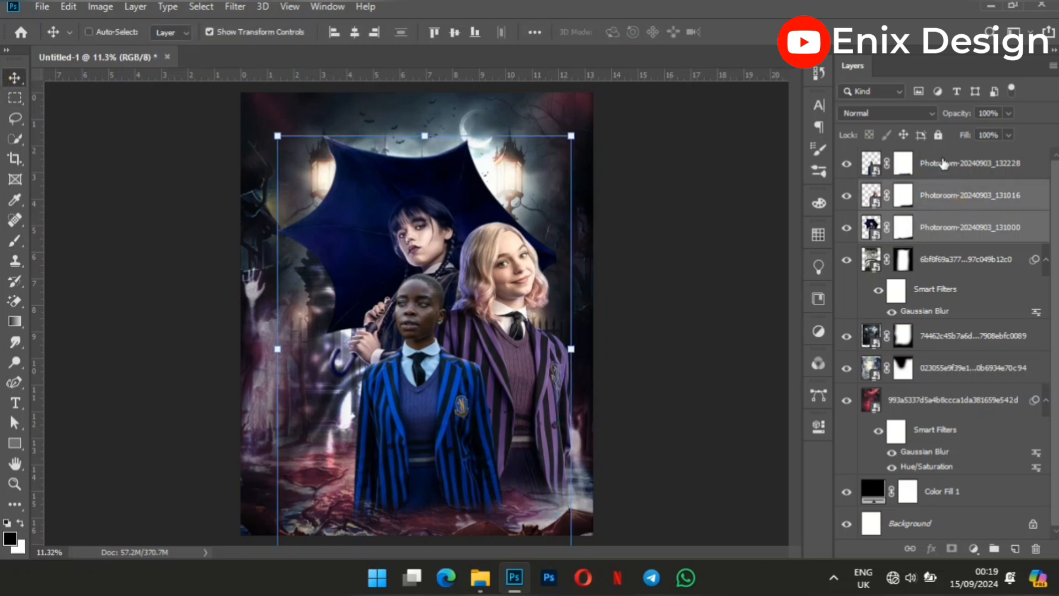
{"action": "left_click", "coordinate": [942, 159], "text": "ctrl"}
{"action": "left_click_drag", "start_coordinate": [436, 385], "coordinate": [415, 398]}
{"action": "left_click", "coordinate": [700, 289]}
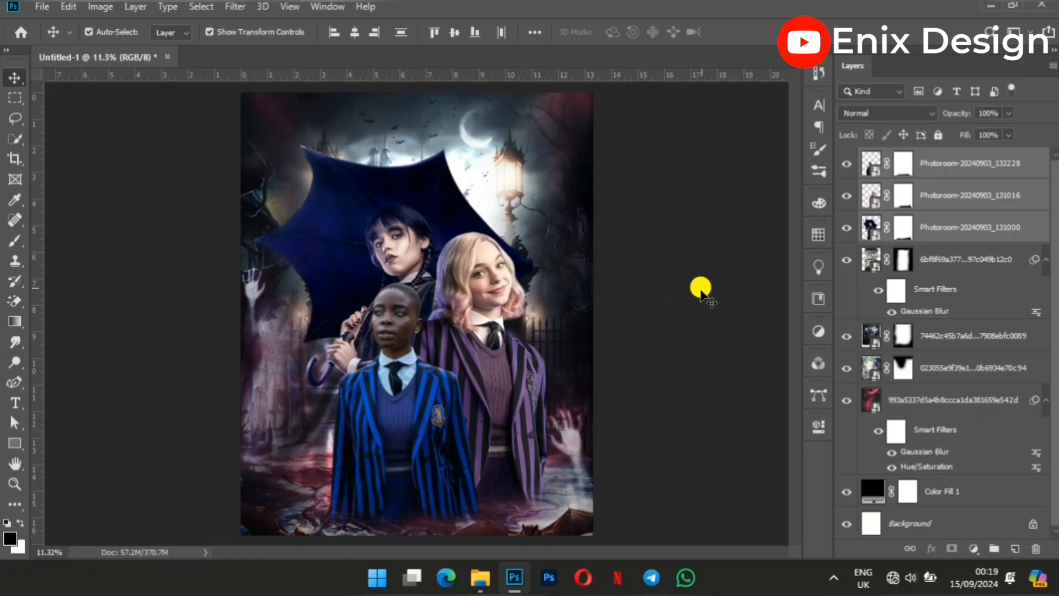
Apply a Shadows/Highlights adjustment to the blonde girl layer with Shadows at 0% and Highlights at 36%.
{"action": "left_click", "coordinate": [486, 329]}
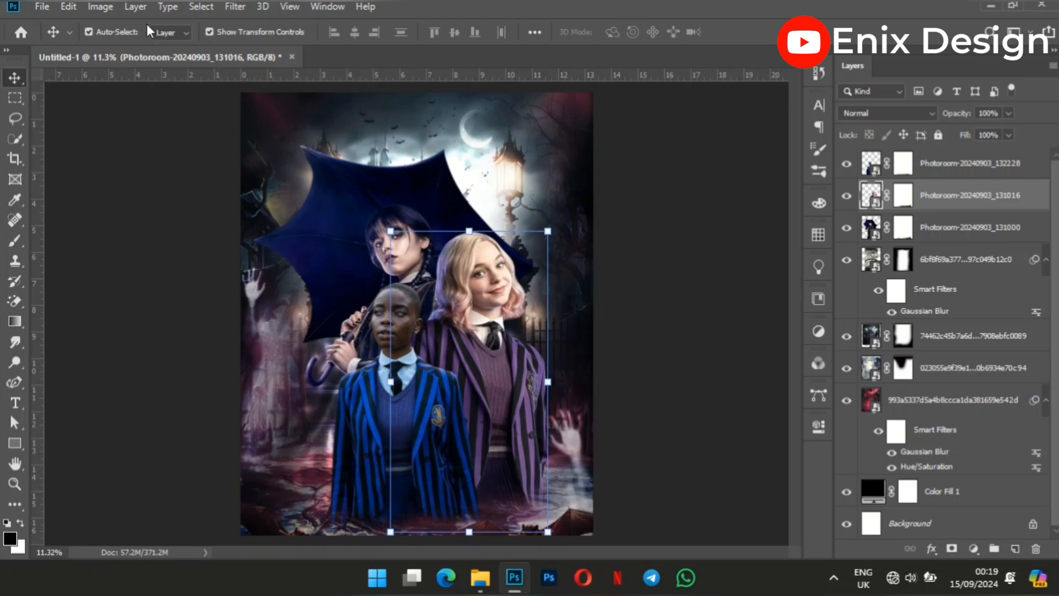
{"action": "left_click", "coordinate": [112, 9]}
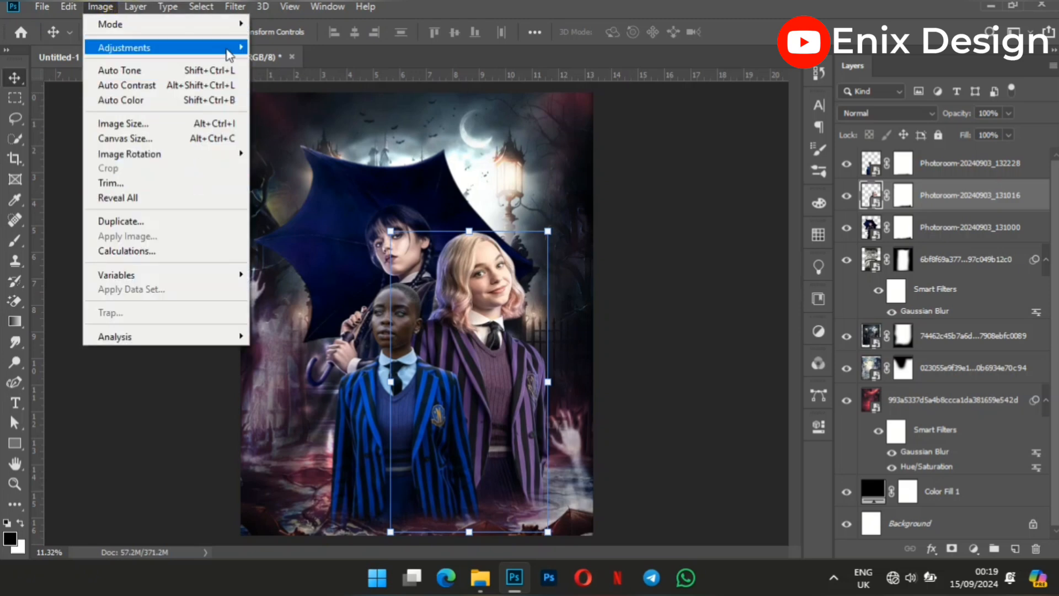
{"action": "mouse_move", "coordinate": [232, 48]}
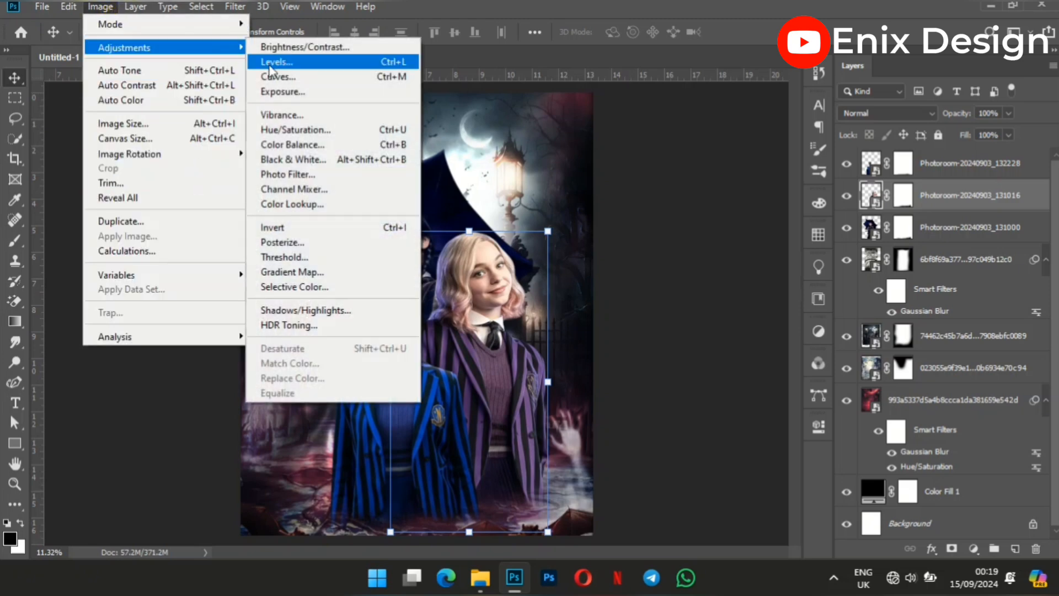
{"action": "left_click", "coordinate": [342, 309]}
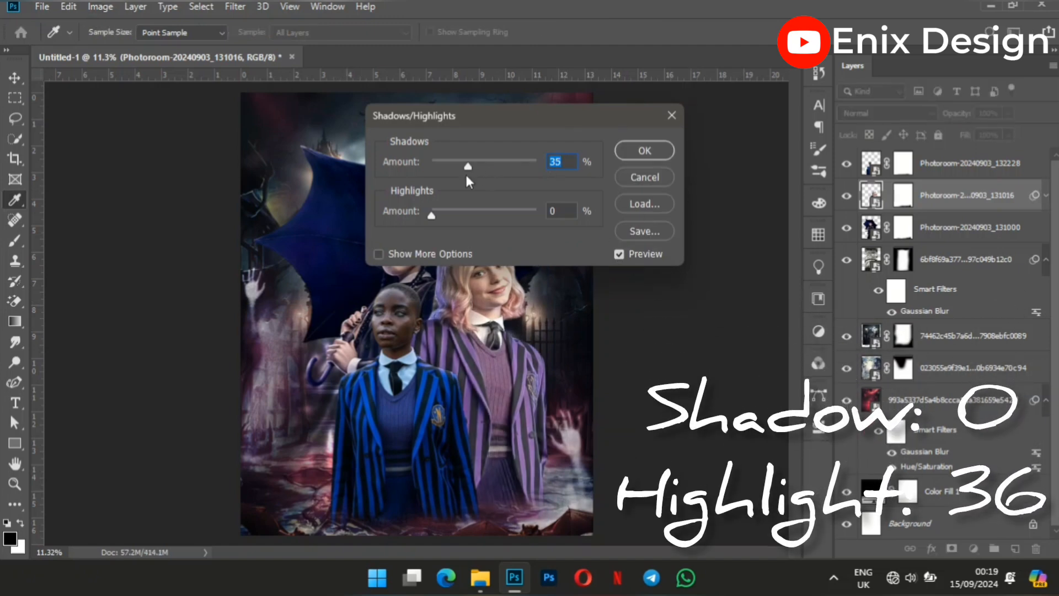
{"action": "left_click_drag", "start_coordinate": [466, 170], "coordinate": [395, 166]}
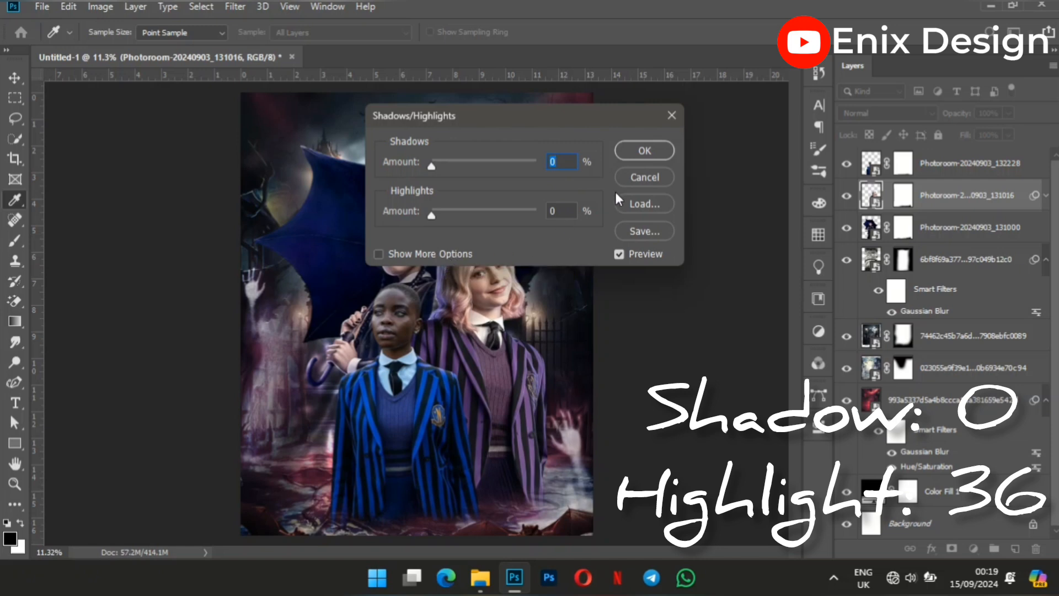
{"action": "left_click", "coordinate": [558, 208]}
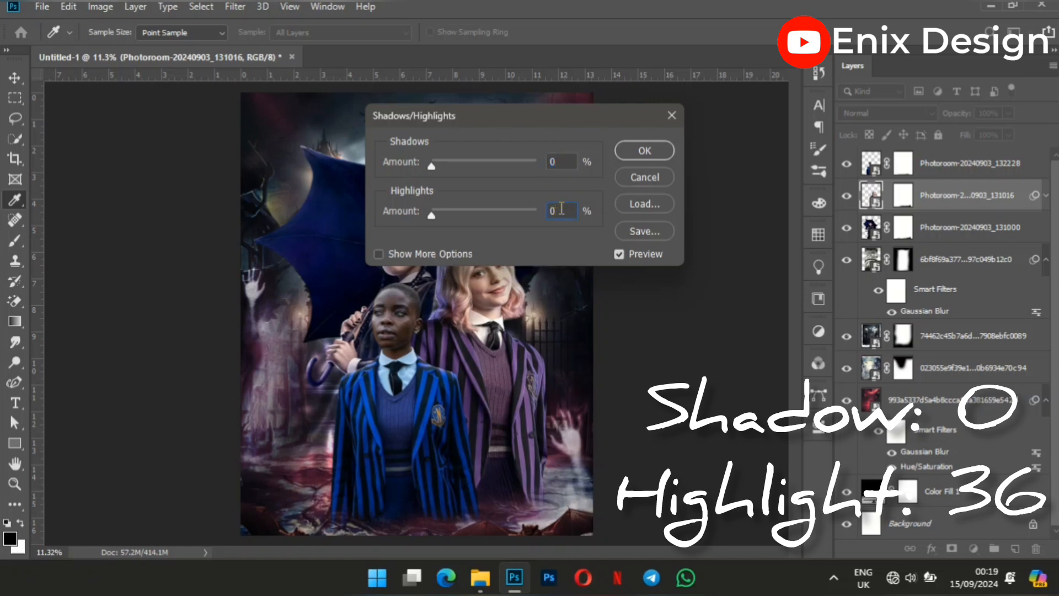
{"action": "type", "text": "36"}
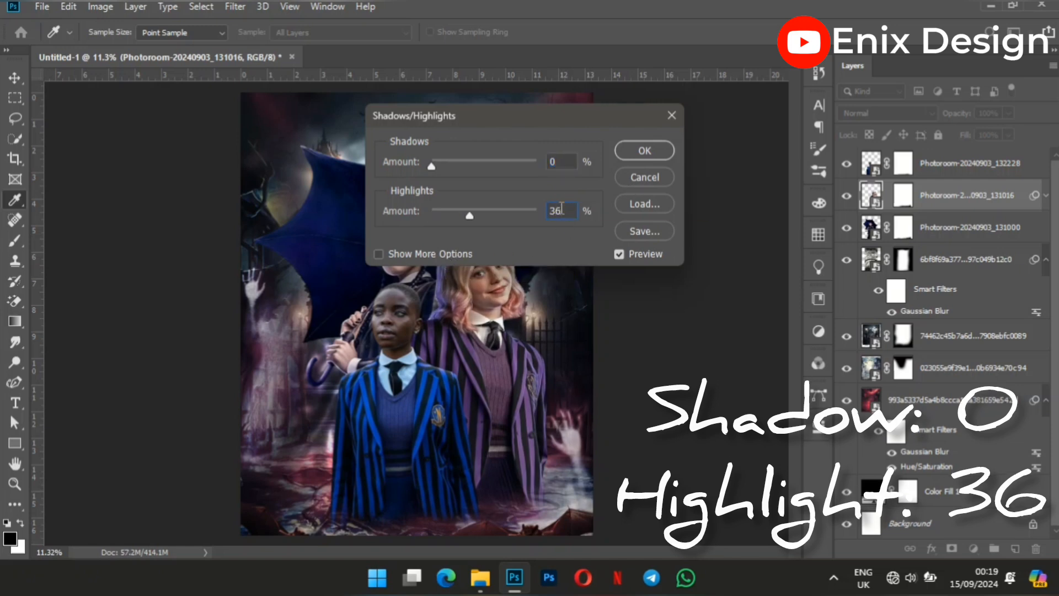
{"action": "left_click", "coordinate": [641, 152]}
{"action": "key", "text": "v"}
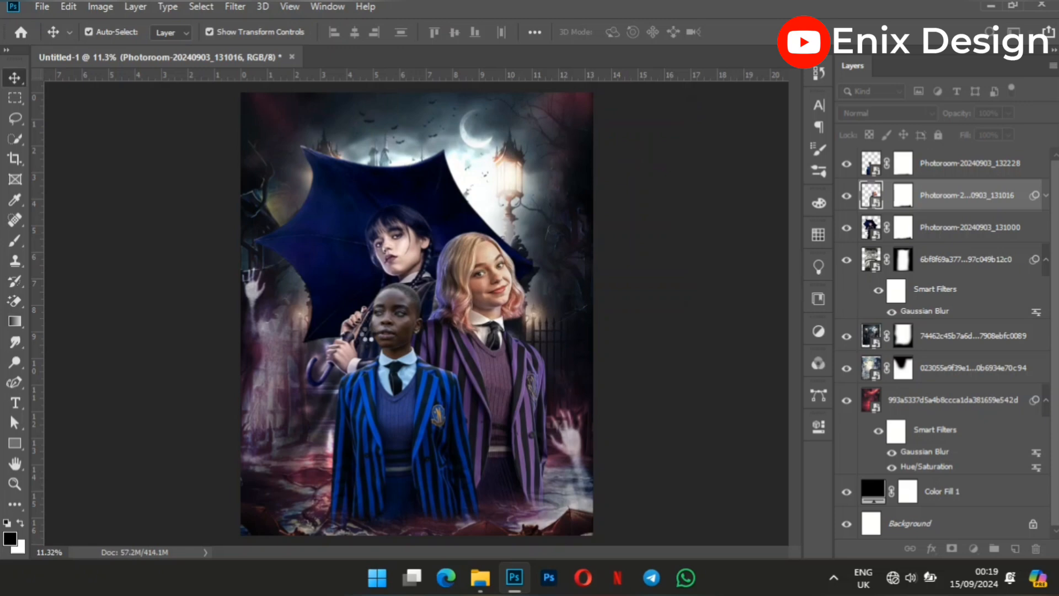
Place the WEDNESDAY title image Wed.png from the project folder into the poster and bring its layer to the top of the stack.
{"action": "left_click", "coordinate": [480, 578]}
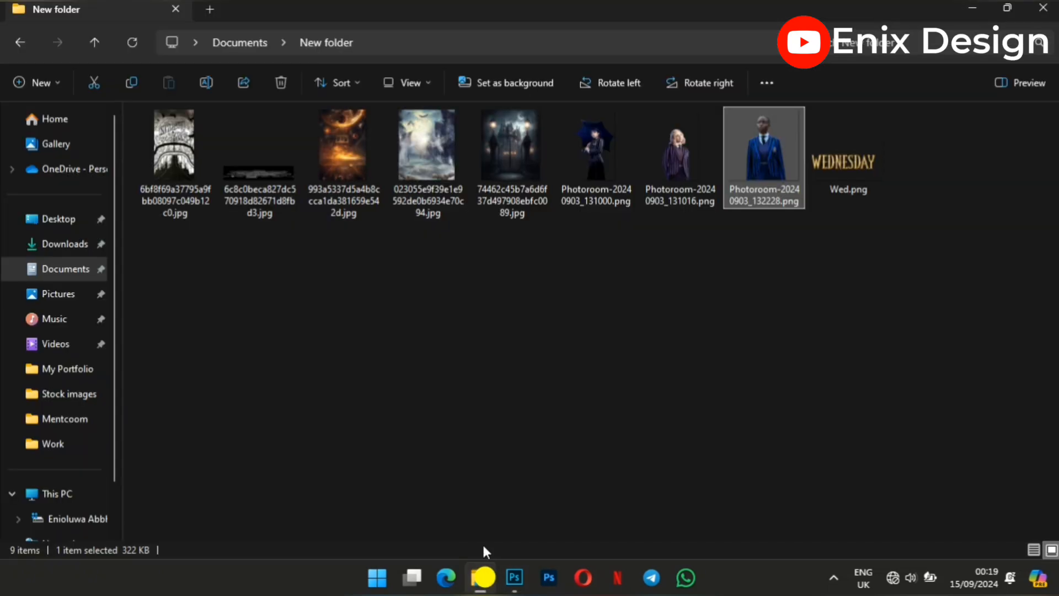
{"action": "left_click", "coordinate": [856, 147]}
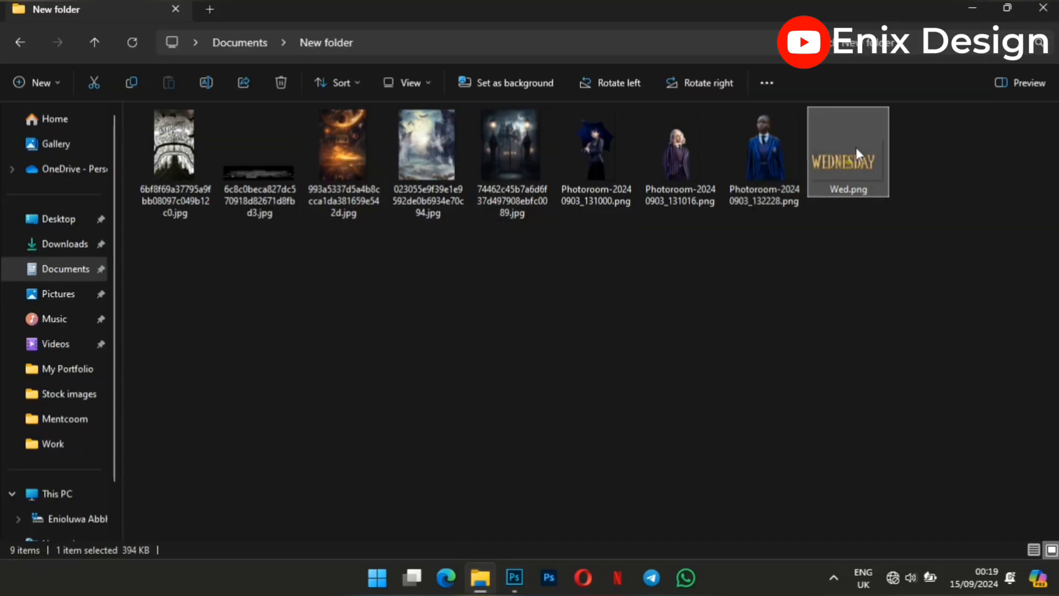
{"action": "left_click_drag", "start_coordinate": [856, 147], "coordinate": [418, 461]}
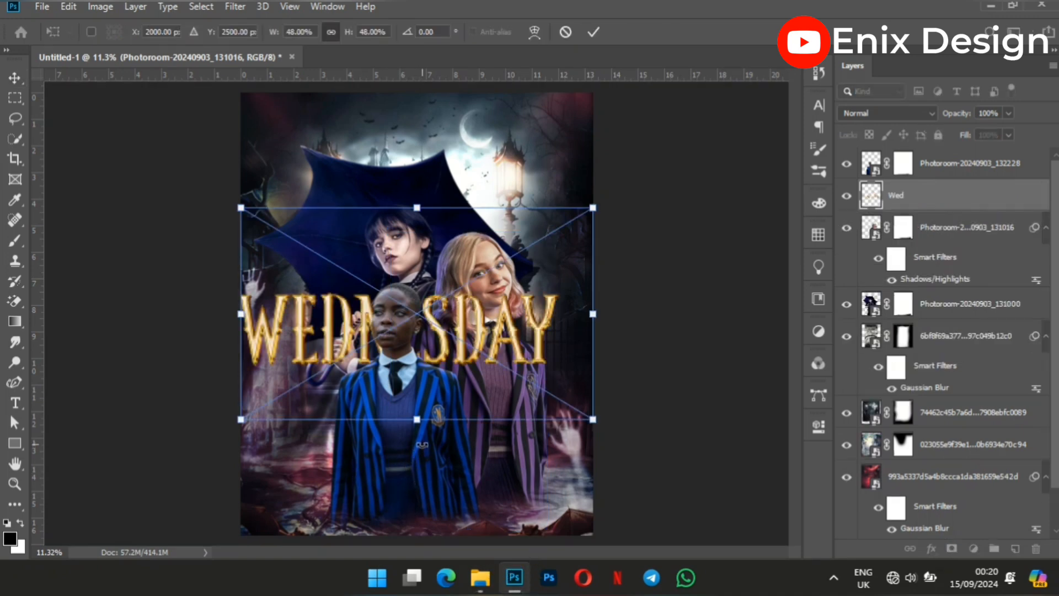
{"action": "left_click", "coordinate": [593, 34]}
{"action": "left_click_drag", "start_coordinate": [965, 199], "coordinate": [950, 165]}
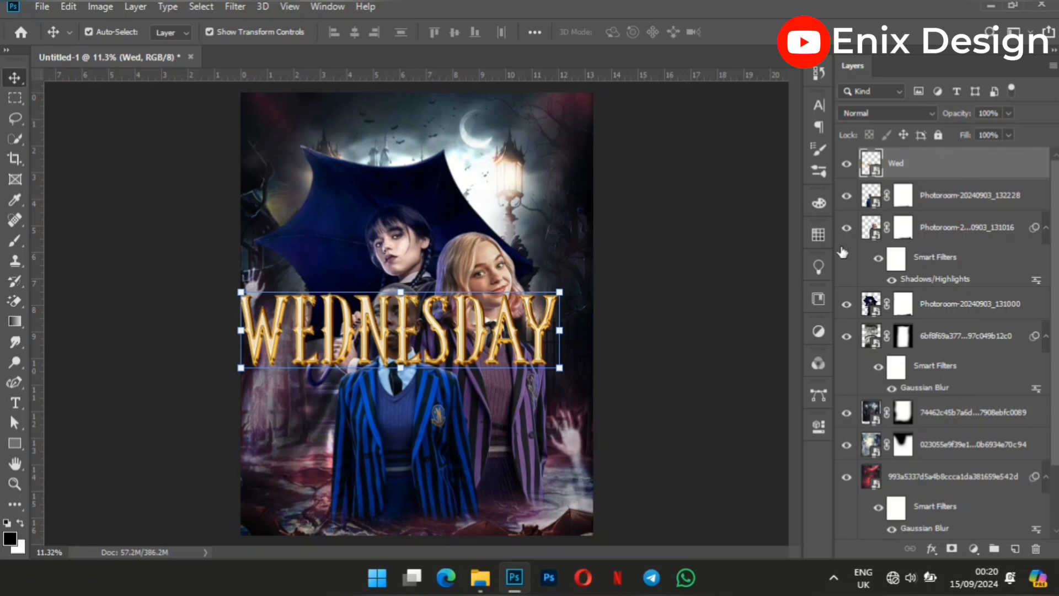
{"action": "left_click_drag", "start_coordinate": [506, 333], "coordinate": [537, 406]}
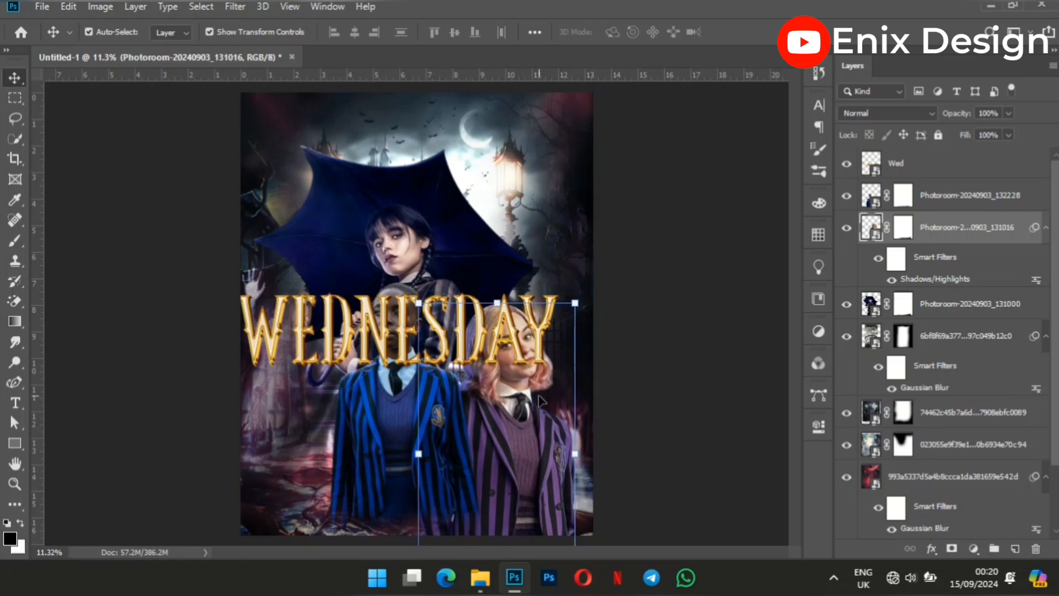
{"action": "key", "text": "ctrl+z"}
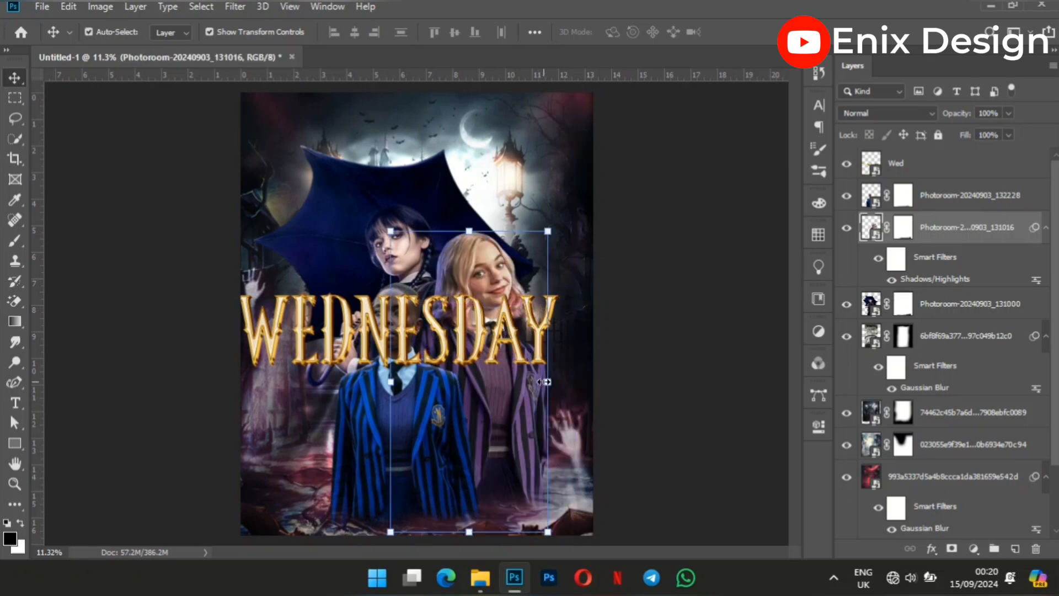
{"action": "left_click", "coordinate": [756, 355]}
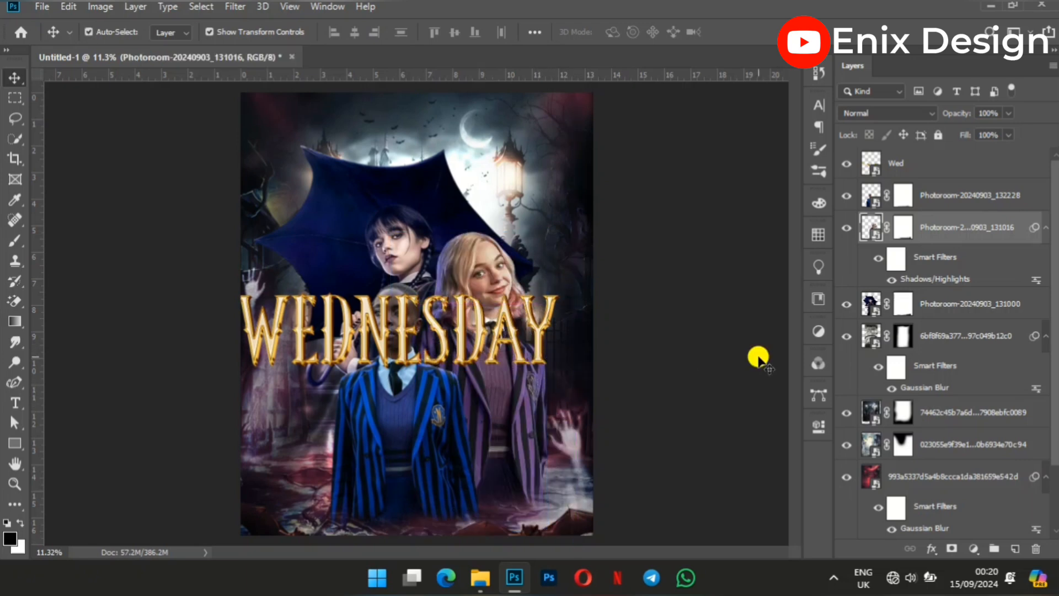
Move the WEDNESDAY title down over the characters' lower bodies and centre it horizontally on the background.
{"action": "left_click", "coordinate": [435, 333]}
{"action": "left_click_drag", "start_coordinate": [440, 333], "coordinate": [456, 457]}
{"action": "scroll", "coordinate": [904, 438], "scroll_direction": "down", "scroll_amount": 2}
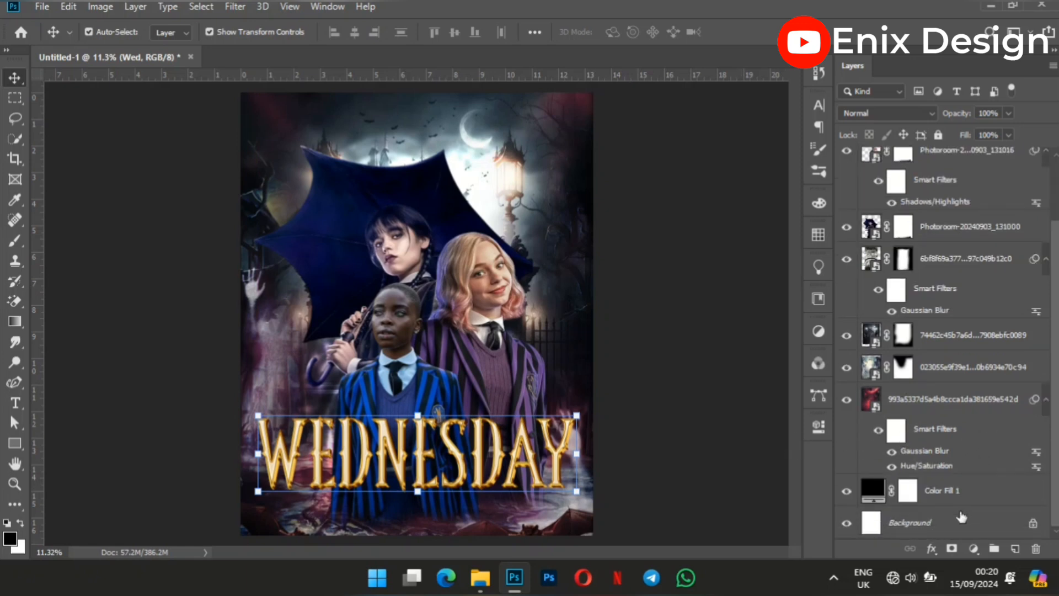
{"action": "left_click", "coordinate": [926, 519], "text": "ctrl"}
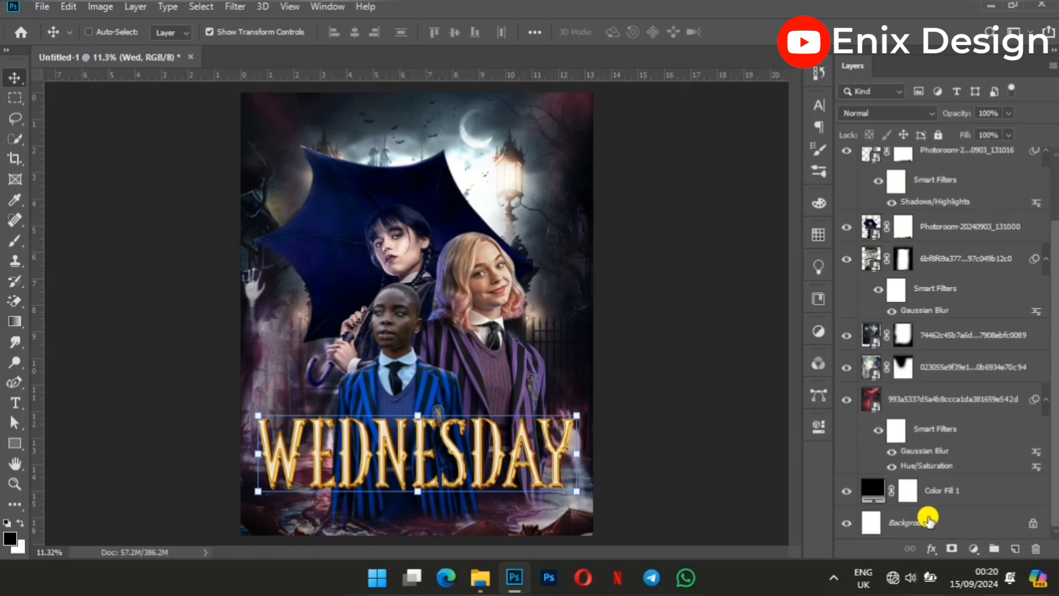
{"action": "left_click", "coordinate": [348, 38]}
{"action": "left_click", "coordinate": [701, 412]}
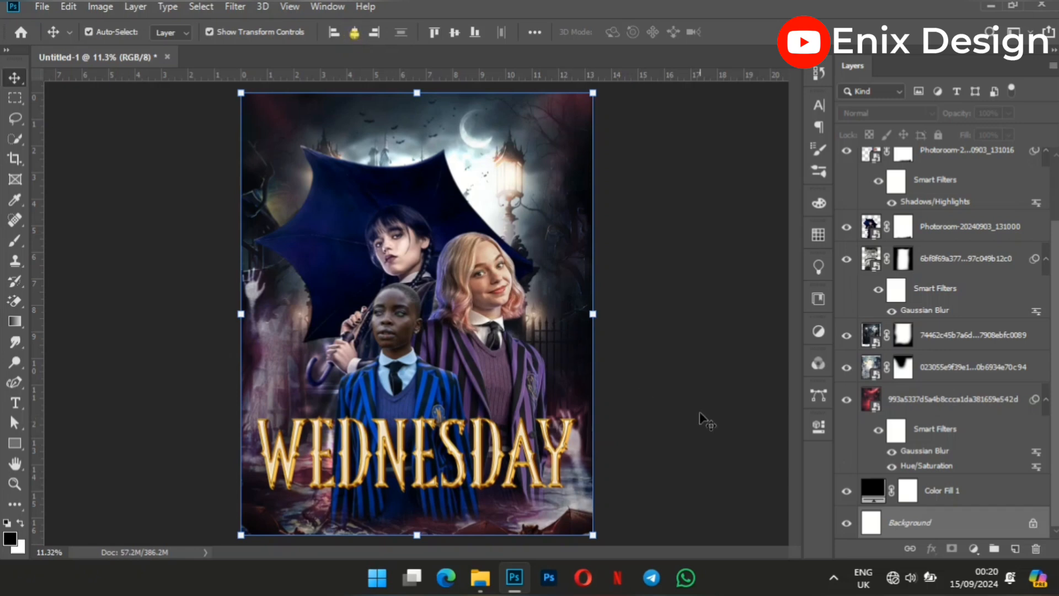
Apply a Hue/Saturation adjustment to the WEDNESDAY title with Hue at -130.
{"action": "left_click", "coordinate": [521, 457]}
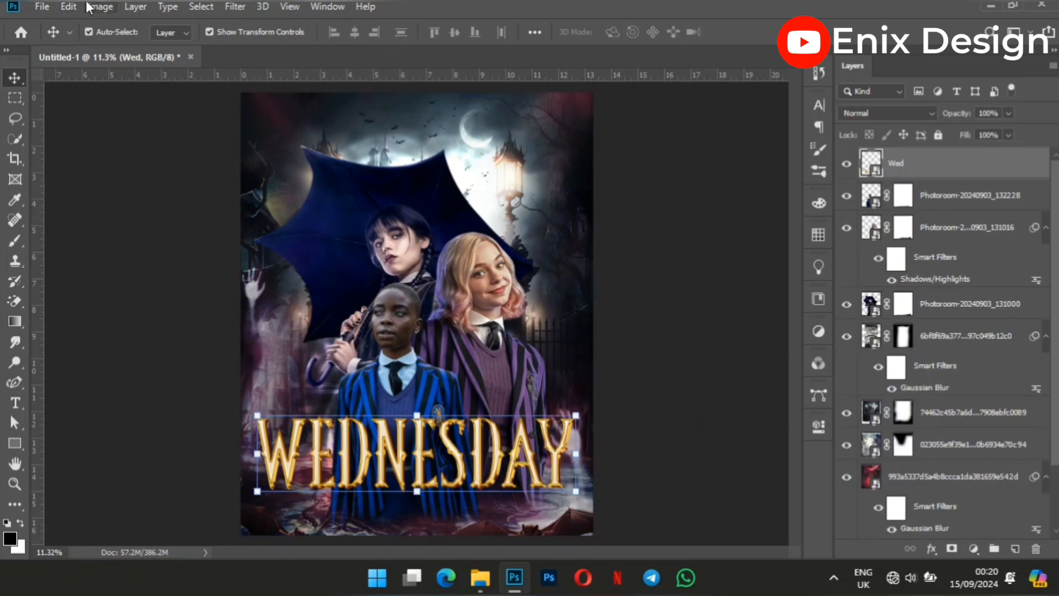
{"action": "left_click", "coordinate": [90, 6]}
{"action": "mouse_move", "coordinate": [199, 55]}
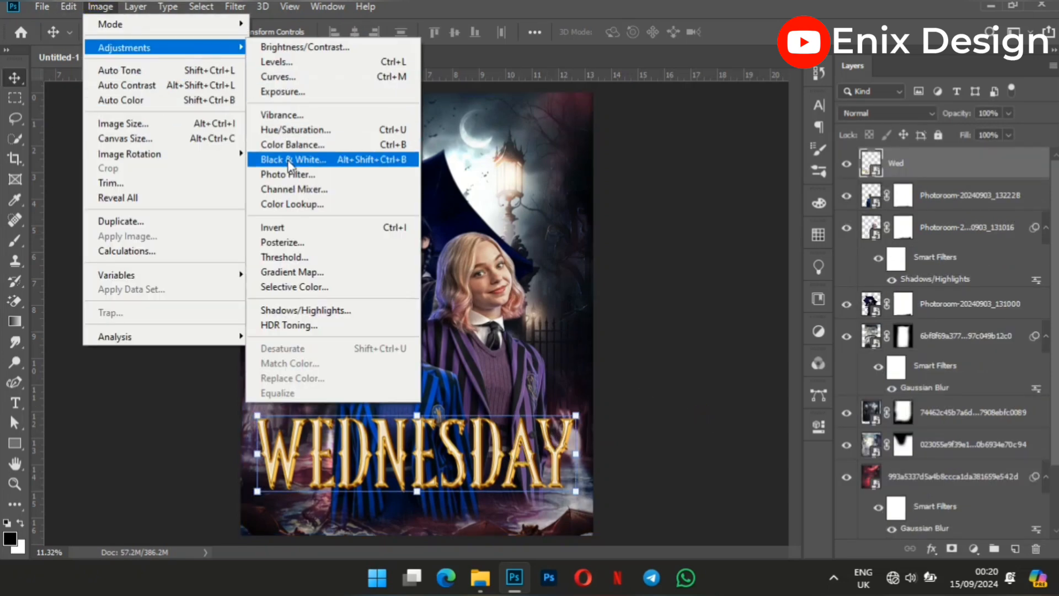
{"action": "left_click", "coordinate": [308, 130]}
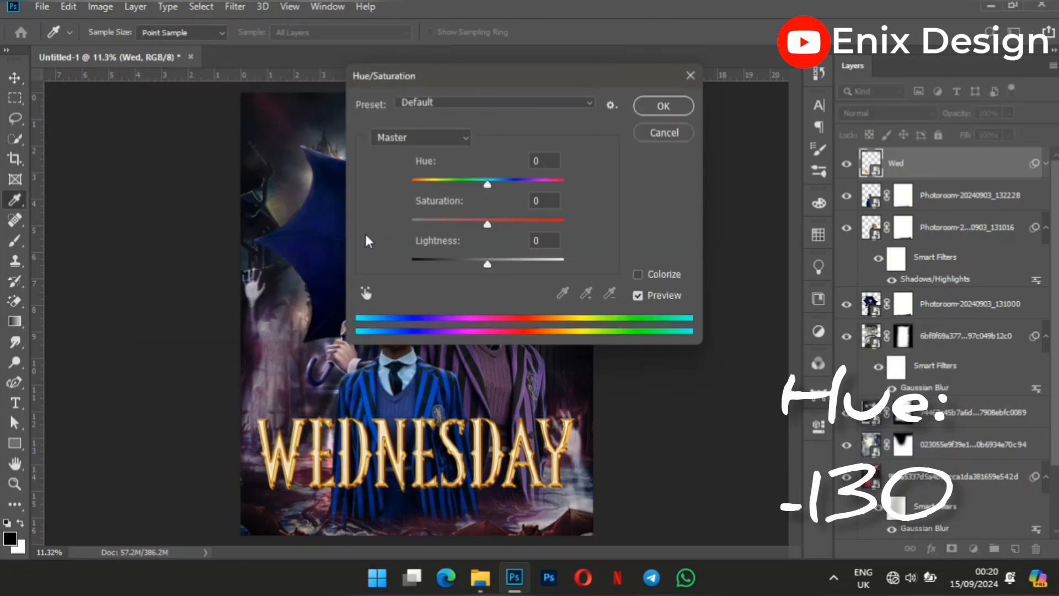
{"action": "double_click", "coordinate": [539, 159]}
{"action": "type", "text": "-130"}
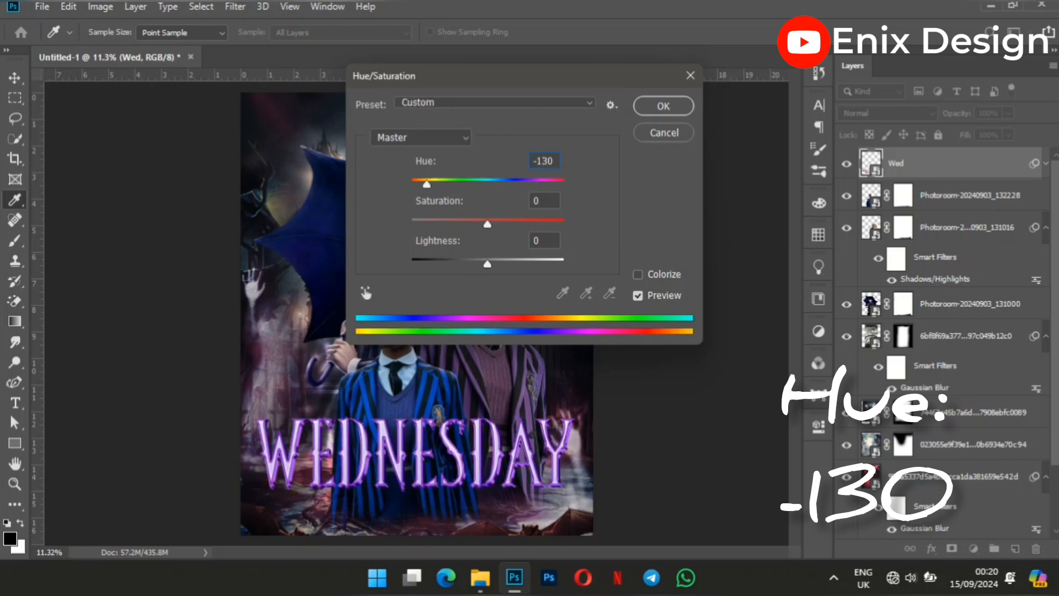
{"action": "left_click", "coordinate": [653, 104]}
Apply a Brightness/Contrast adjustment to the WEDNESDAY title with Contrast at 56.
{"action": "left_click", "coordinate": [110, 7]}
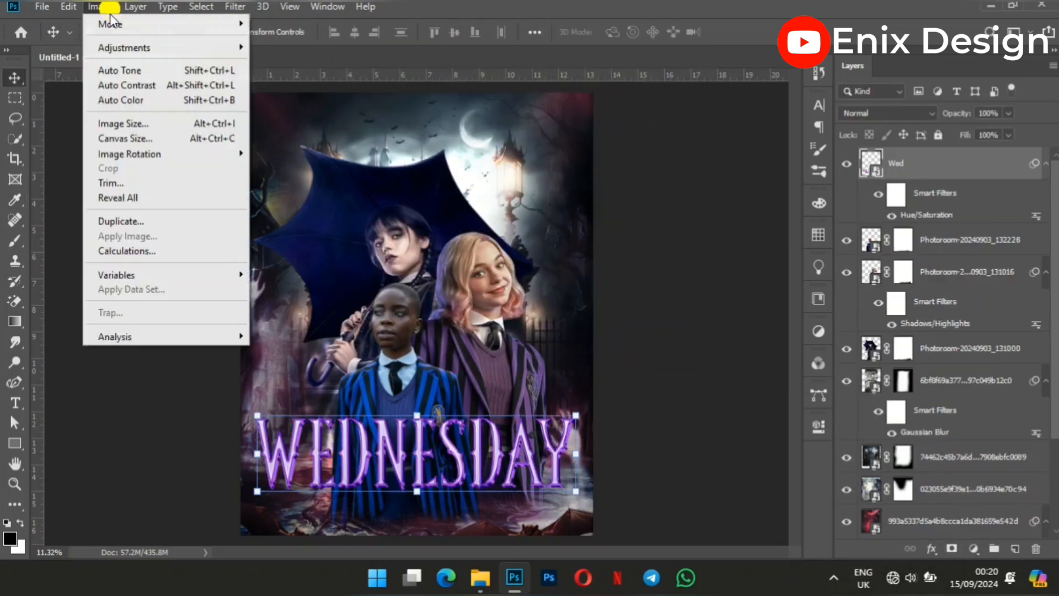
{"action": "mouse_move", "coordinate": [190, 49]}
{"action": "left_click", "coordinate": [268, 44]}
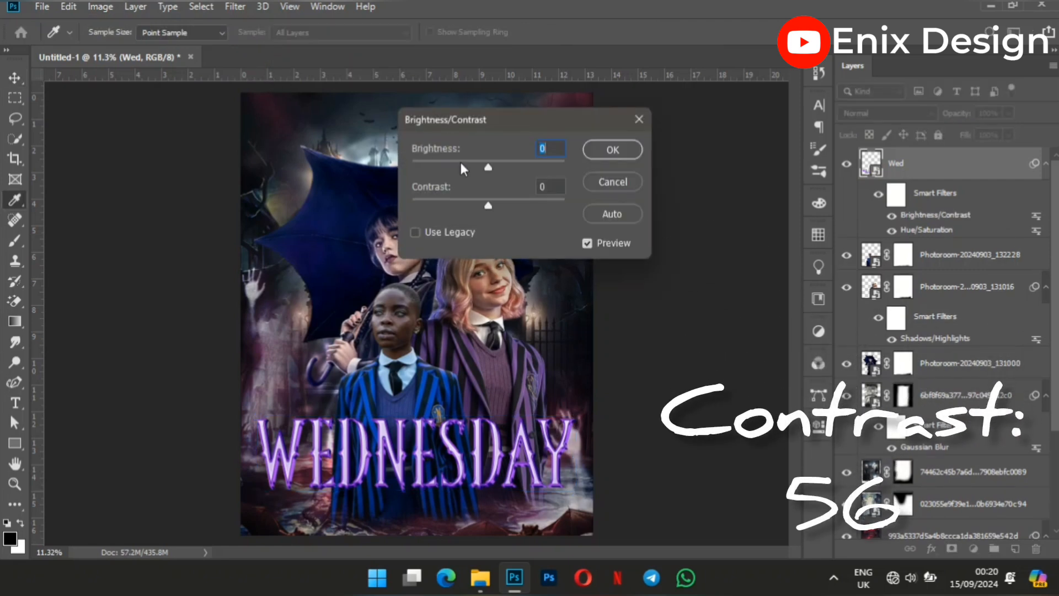
{"action": "left_click", "coordinate": [546, 185]}
{"action": "left_click_drag", "start_coordinate": [547, 184], "coordinate": [536, 190]}
{"action": "type", "text": "56"}
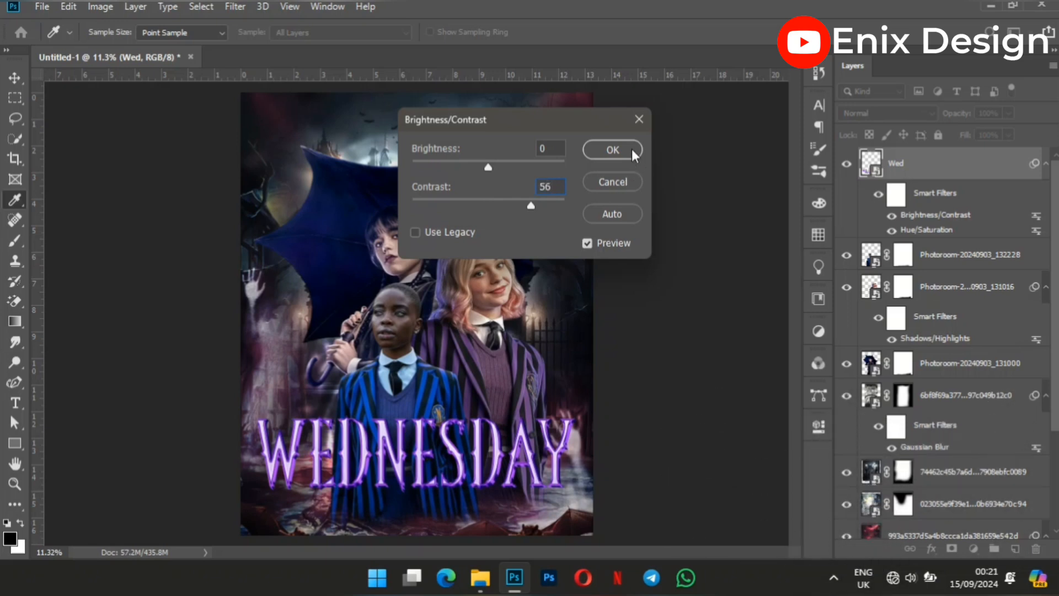
{"action": "left_click", "coordinate": [632, 153]}
Place the black credits-block image from the project folder, enlarge it to about 111.5% and position it beneath the title at the poster's lower edge.
{"action": "left_click", "coordinate": [480, 577]}
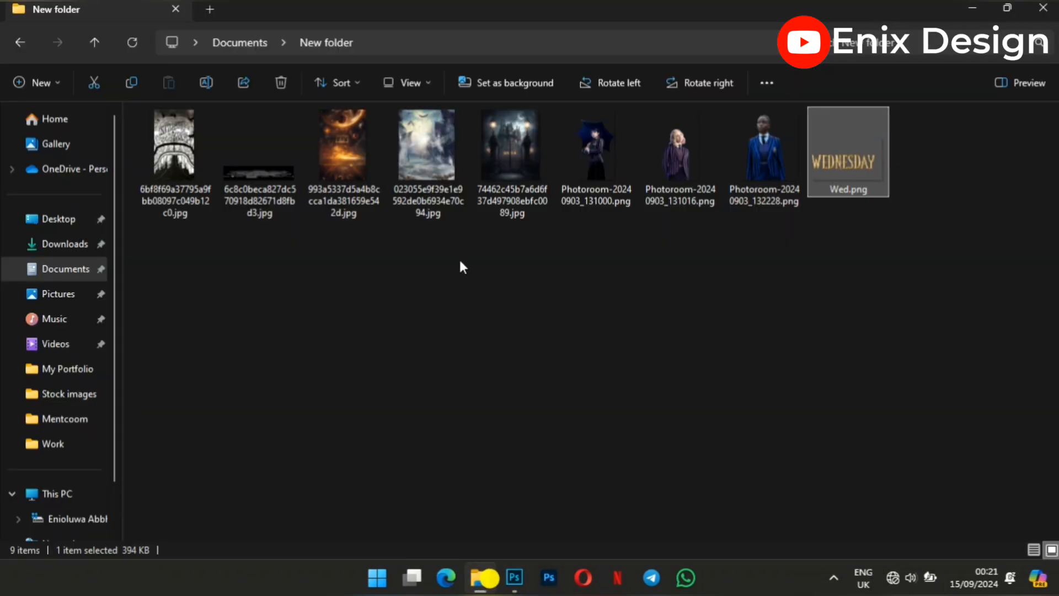
{"action": "left_click_drag", "start_coordinate": [270, 156], "coordinate": [428, 485]}
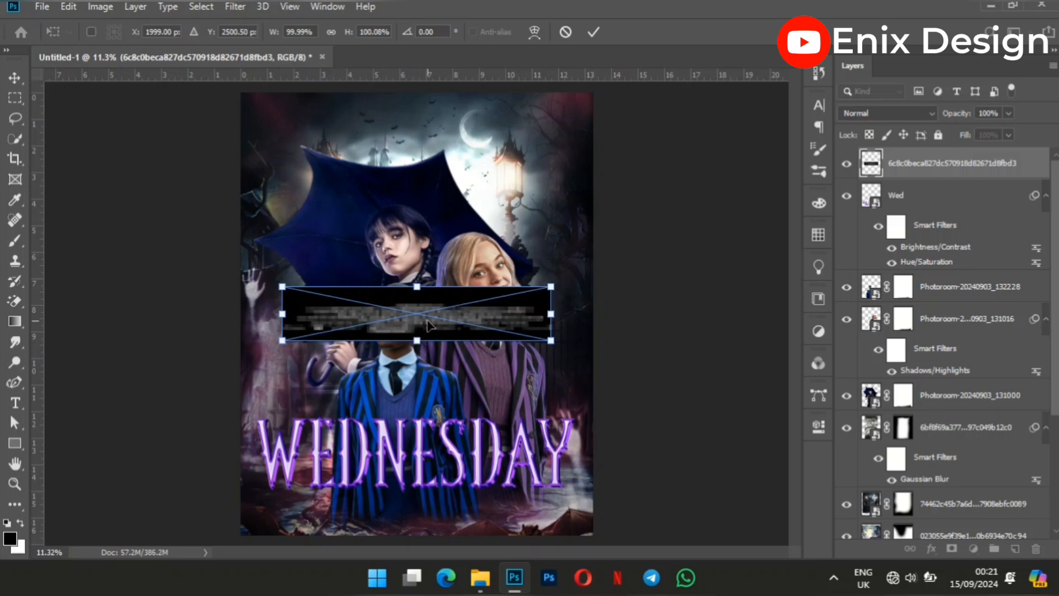
{"action": "left_click_drag", "start_coordinate": [416, 340], "coordinate": [440, 511]}
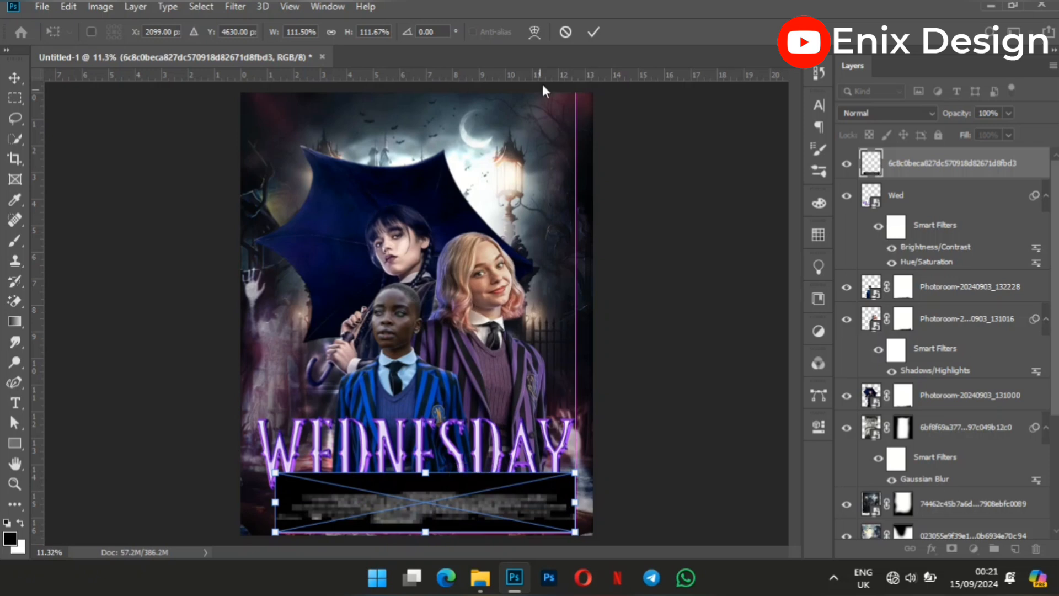
{"action": "left_click", "coordinate": [590, 27]}
Set the credits-block layer's blend mode to Screen and centre it horizontally on the background.
{"action": "left_click", "coordinate": [919, 114]}
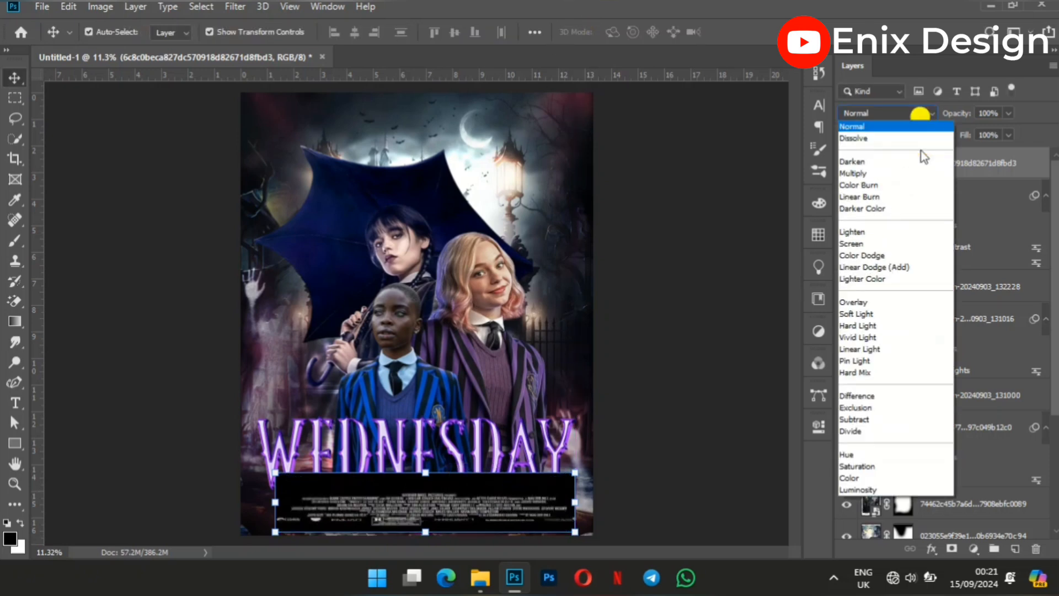
{"action": "left_click", "coordinate": [885, 242]}
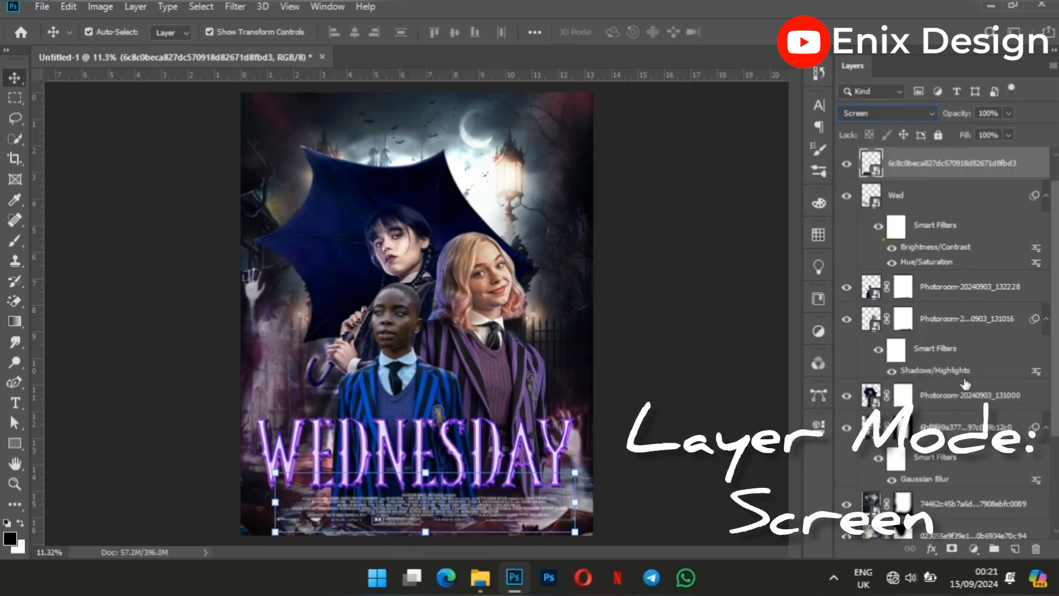
{"action": "scroll", "coordinate": [961, 410], "scroll_direction": "down", "scroll_amount": 5}
{"action": "left_click", "coordinate": [959, 521]}
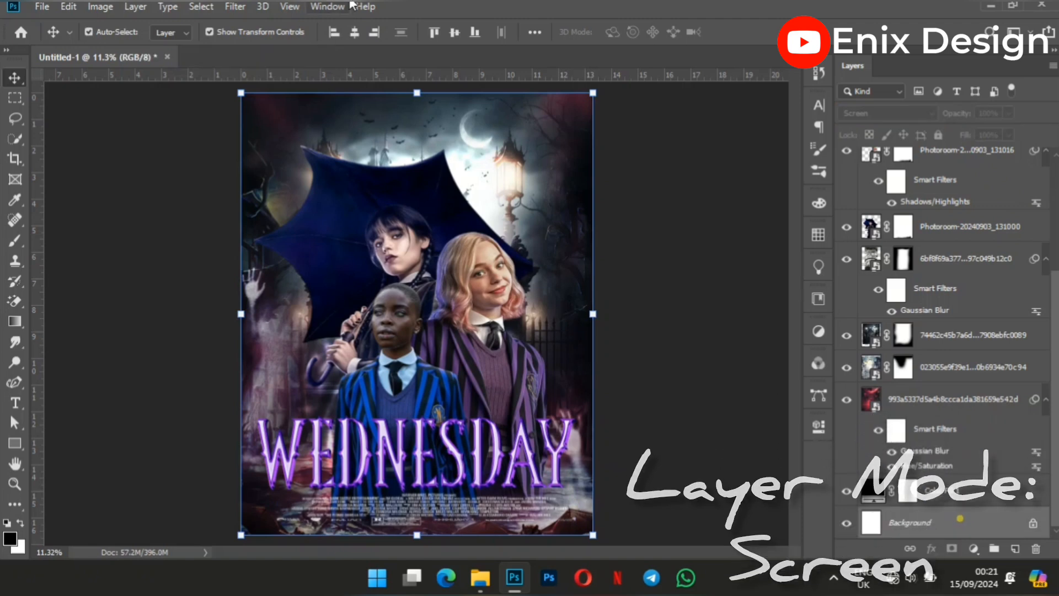
{"action": "left_click", "coordinate": [356, 35]}
{"action": "left_click", "coordinate": [702, 318]}
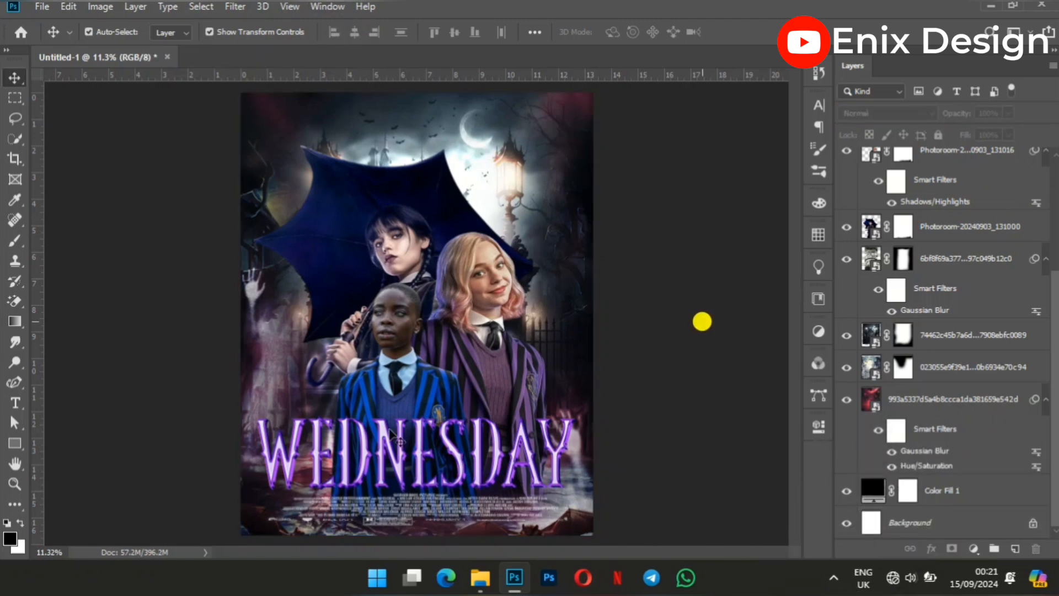
Add the horizontal text RETURN just above the WEDNESDAY title and enlarge it to 42.01 pt.
{"action": "left_click", "coordinate": [416, 453]}
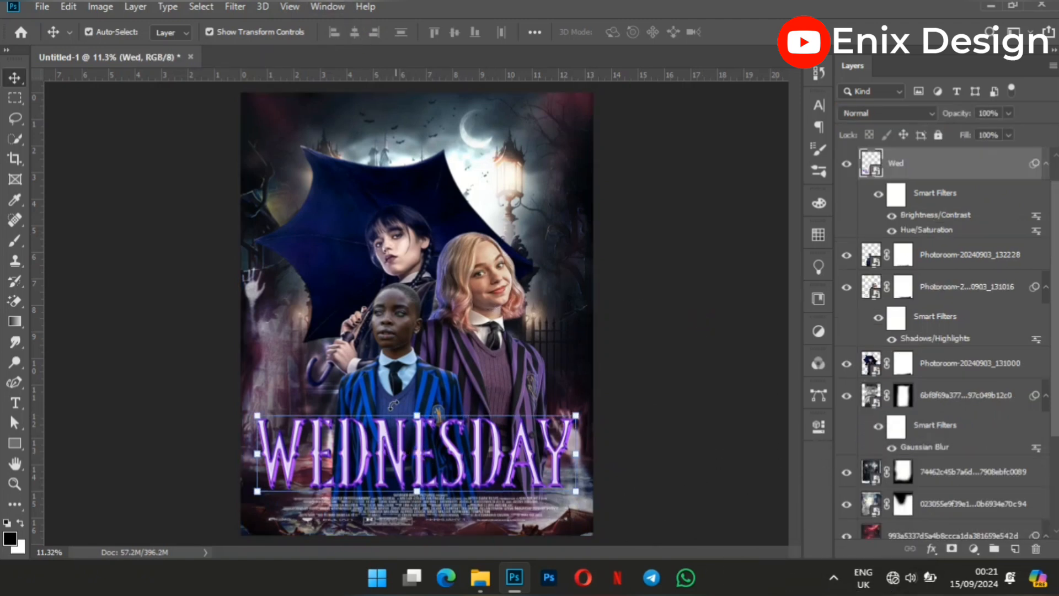
{"action": "left_click", "coordinate": [90, 356]}
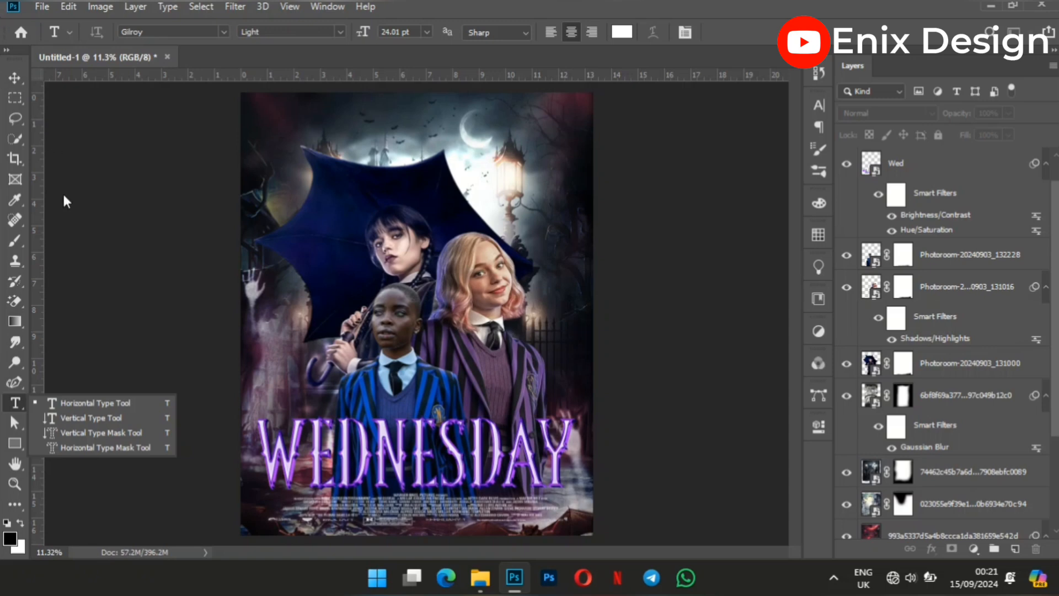
{"action": "left_click", "coordinate": [101, 401]}
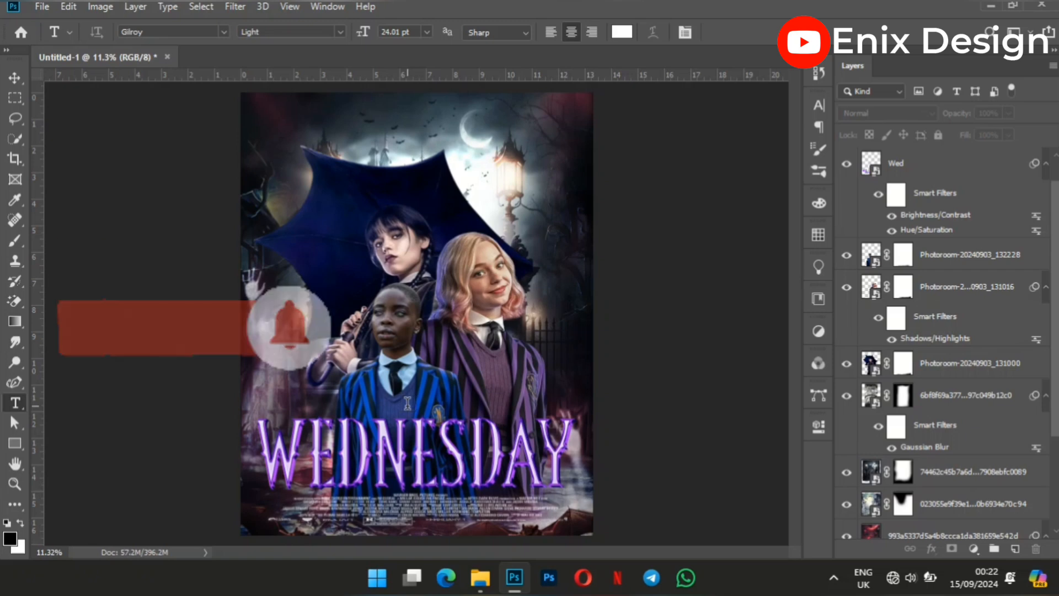
{"action": "left_click", "coordinate": [407, 403]}
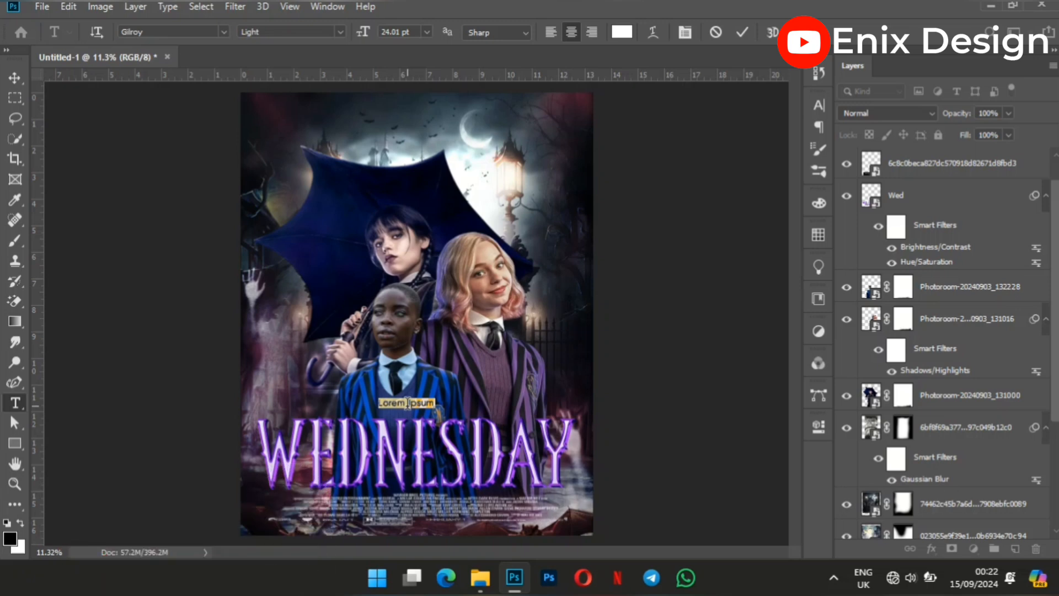
{"action": "key", "text": "BackSpace"}
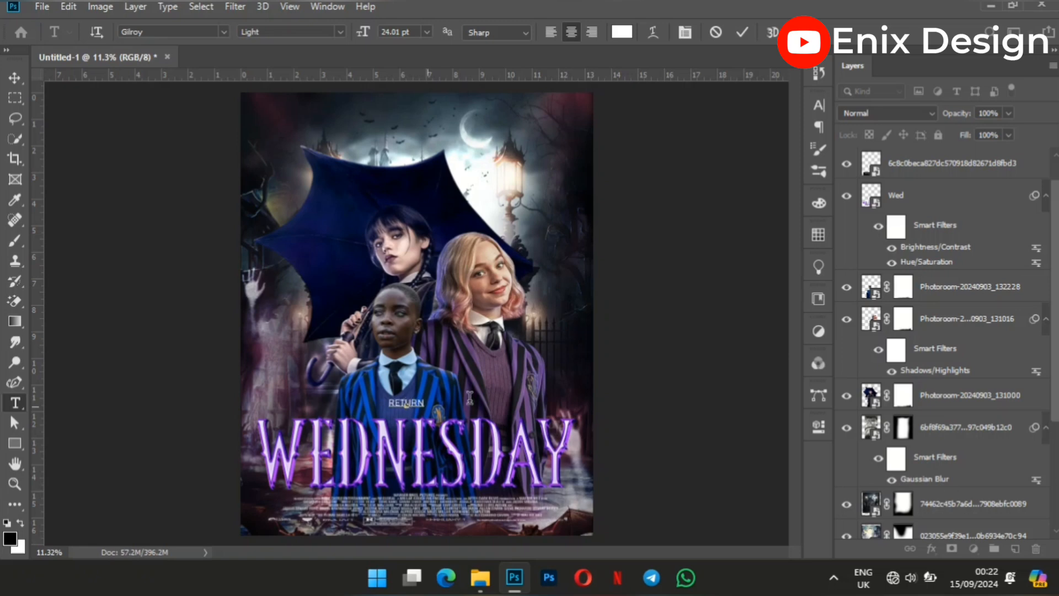
{"action": "key", "text": "ctrl+a"}
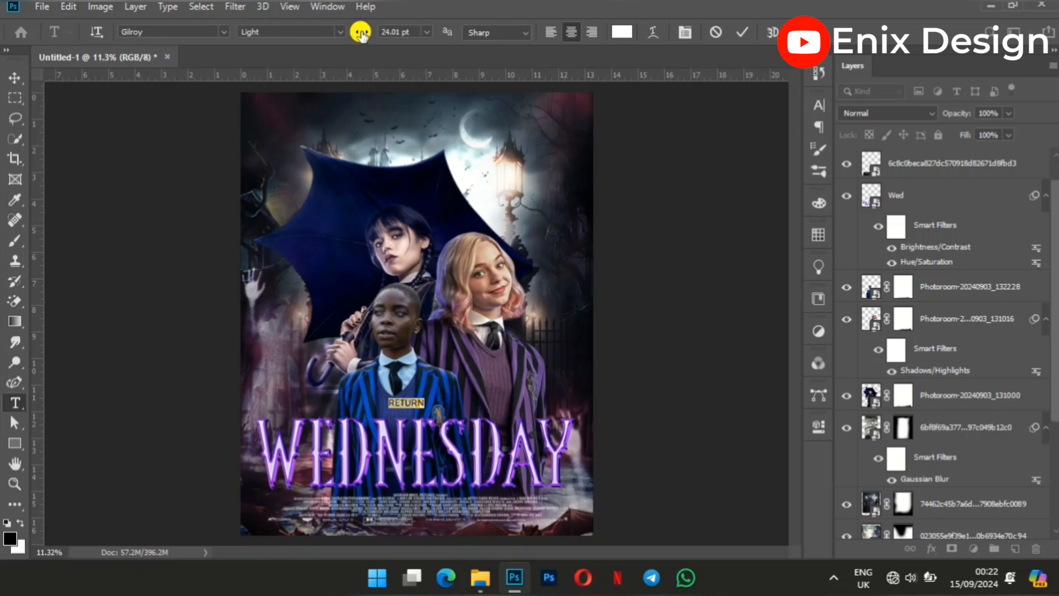
{"action": "left_click_drag", "start_coordinate": [360, 33], "coordinate": [376, 32]}
{"action": "left_click", "coordinate": [15, 79]}
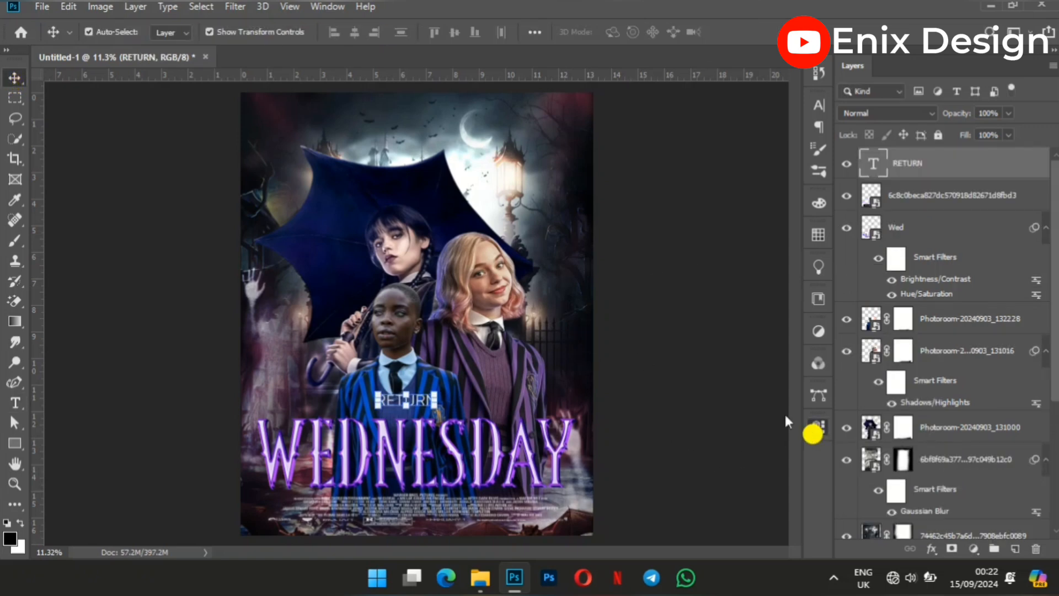
Set the RETURN text in Montserrat Medium and move it down to sit directly above the WEDNESDAY title.
{"action": "left_click", "coordinate": [816, 429]}
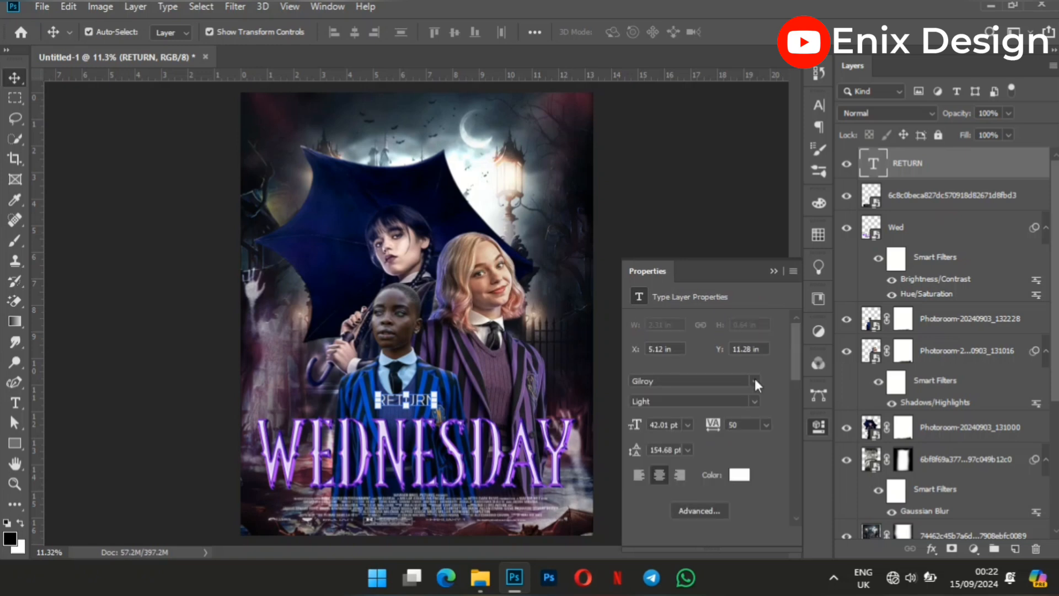
{"action": "left_click", "coordinate": [755, 380]}
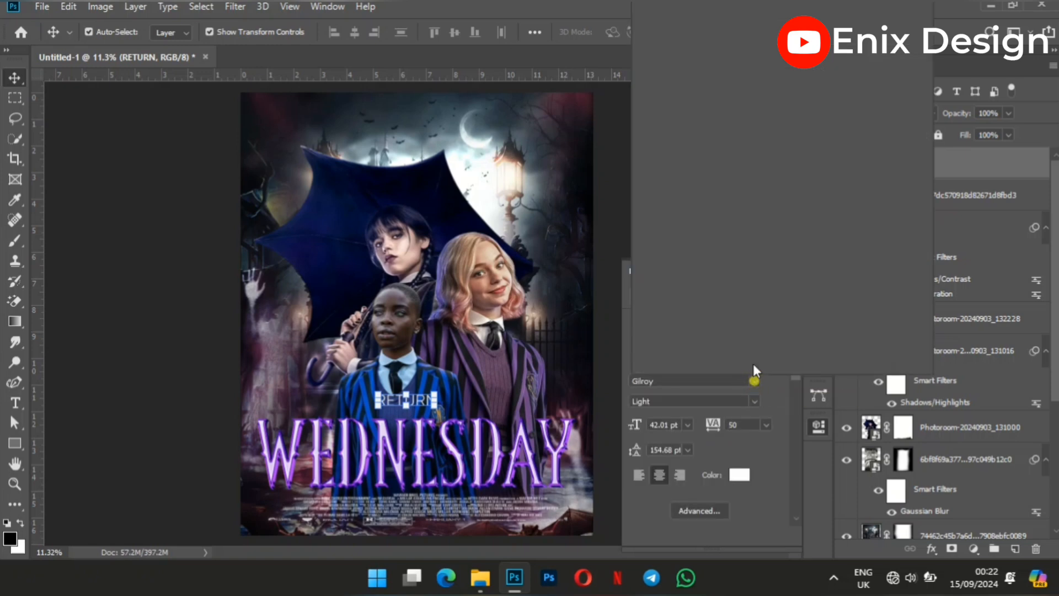
{"action": "left_click", "coordinate": [606, 208]}
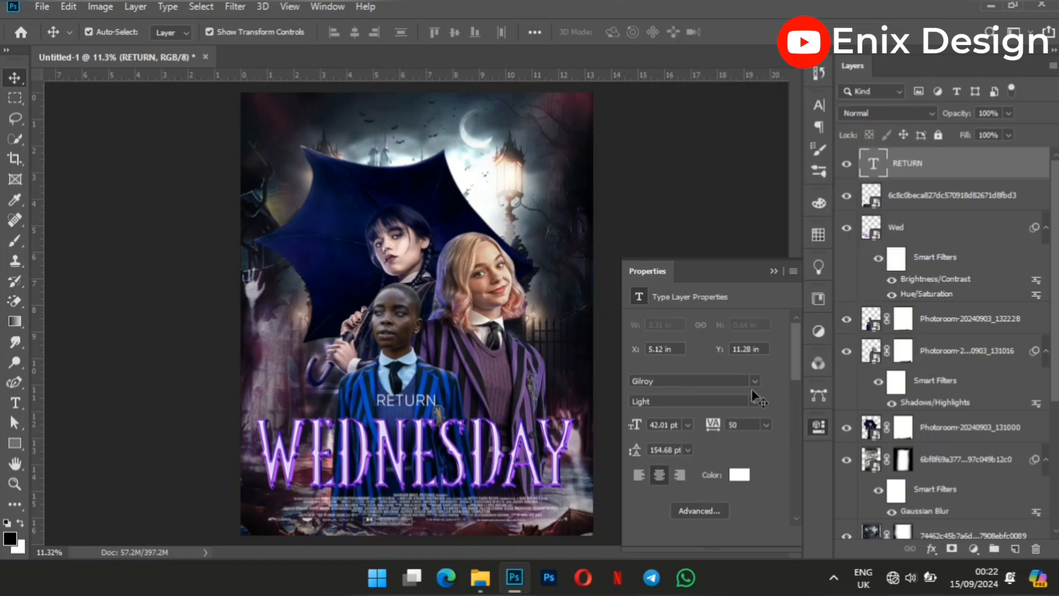
{"action": "left_click", "coordinate": [413, 398]}
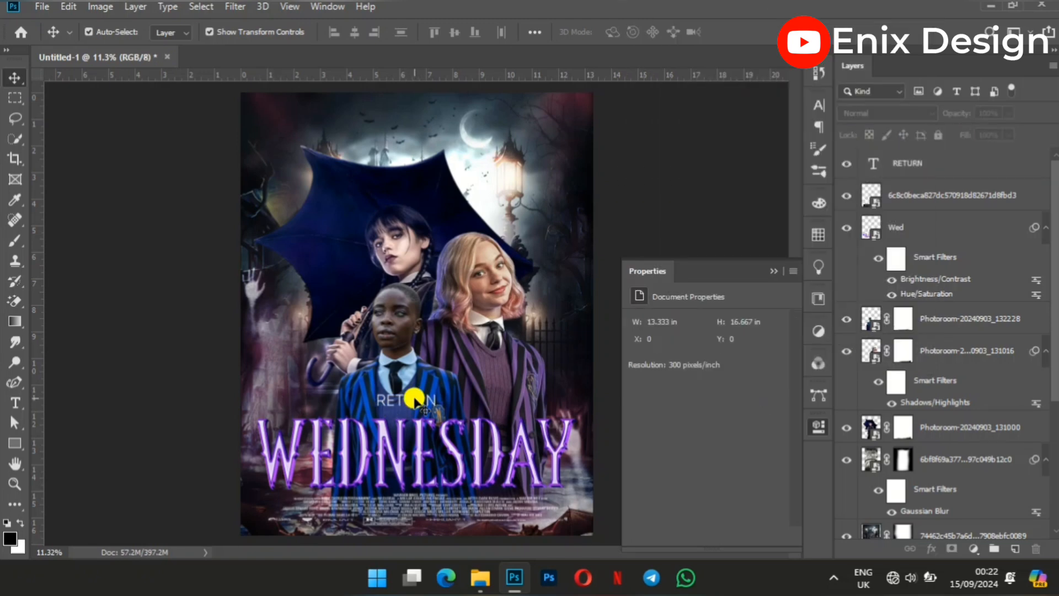
{"action": "left_click", "coordinate": [754, 381]}
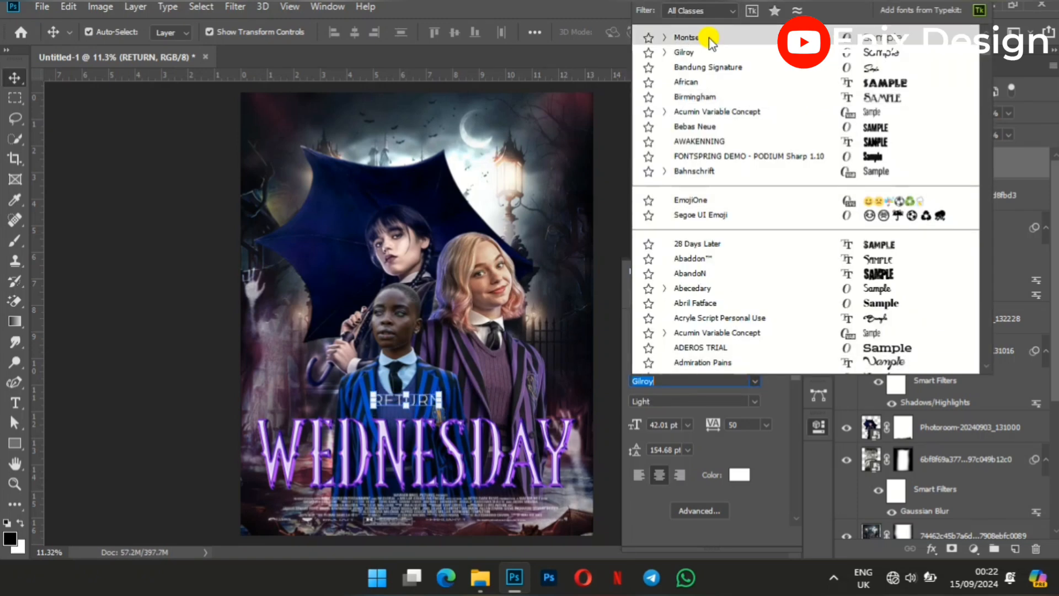
{"action": "left_click", "coordinate": [689, 37]}
{"action": "left_click", "coordinate": [753, 402]}
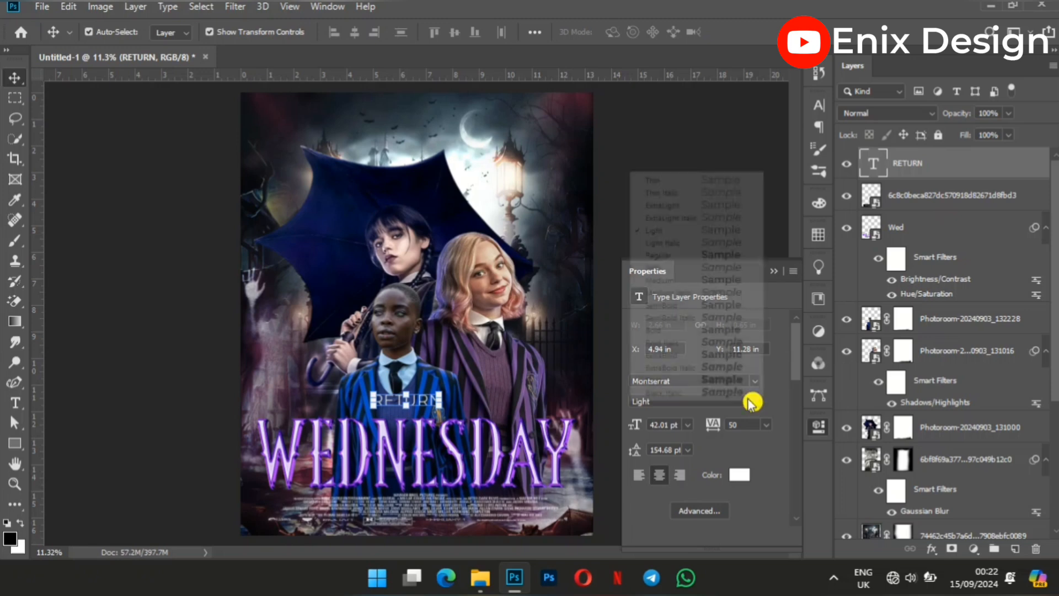
{"action": "left_click", "coordinate": [682, 283]}
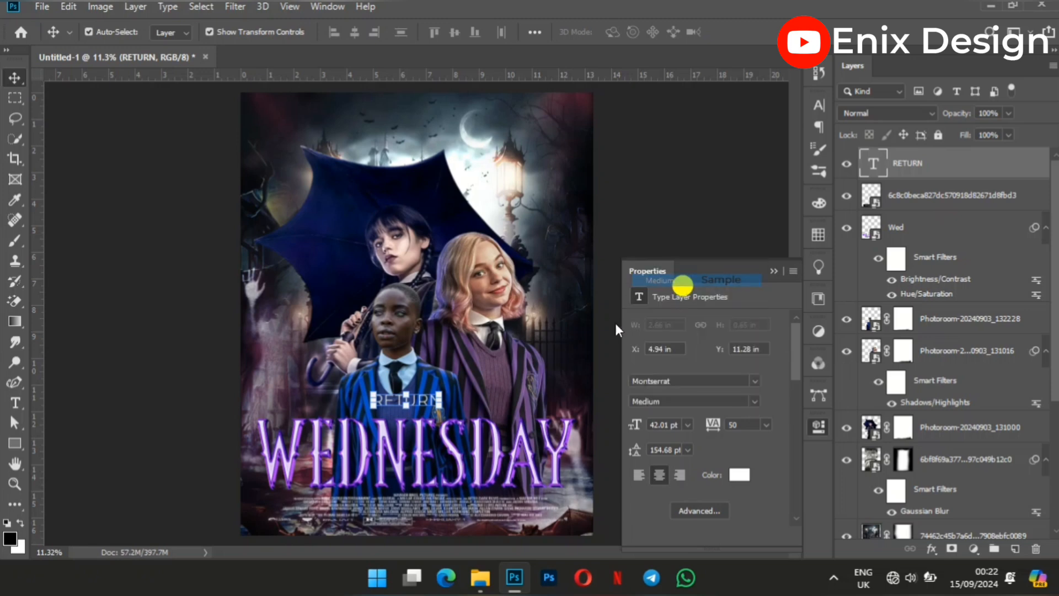
{"action": "left_click", "coordinate": [675, 187]}
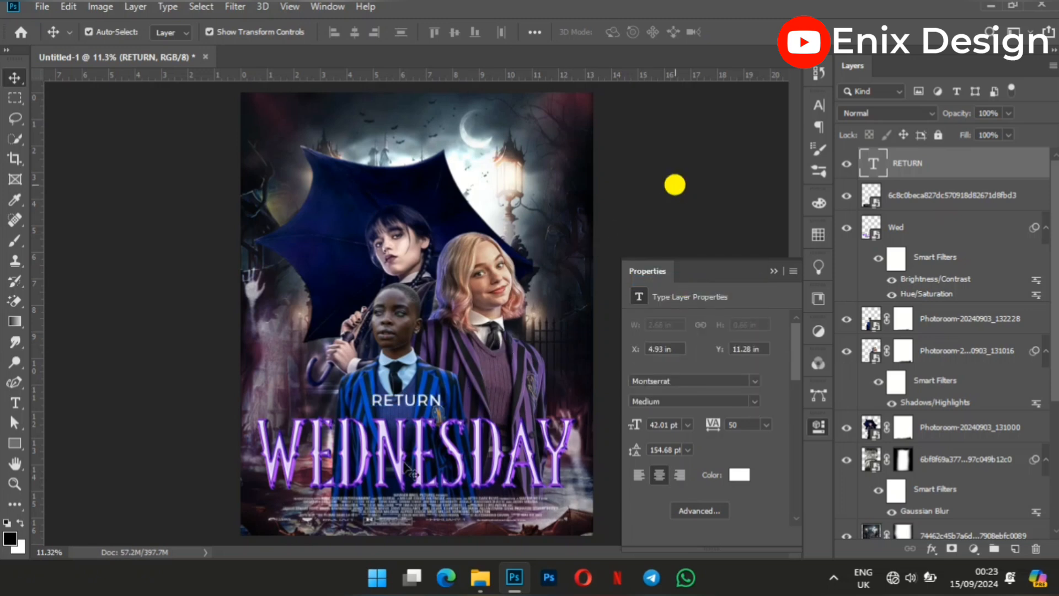
{"action": "left_click_drag", "start_coordinate": [431, 406], "coordinate": [422, 415]}
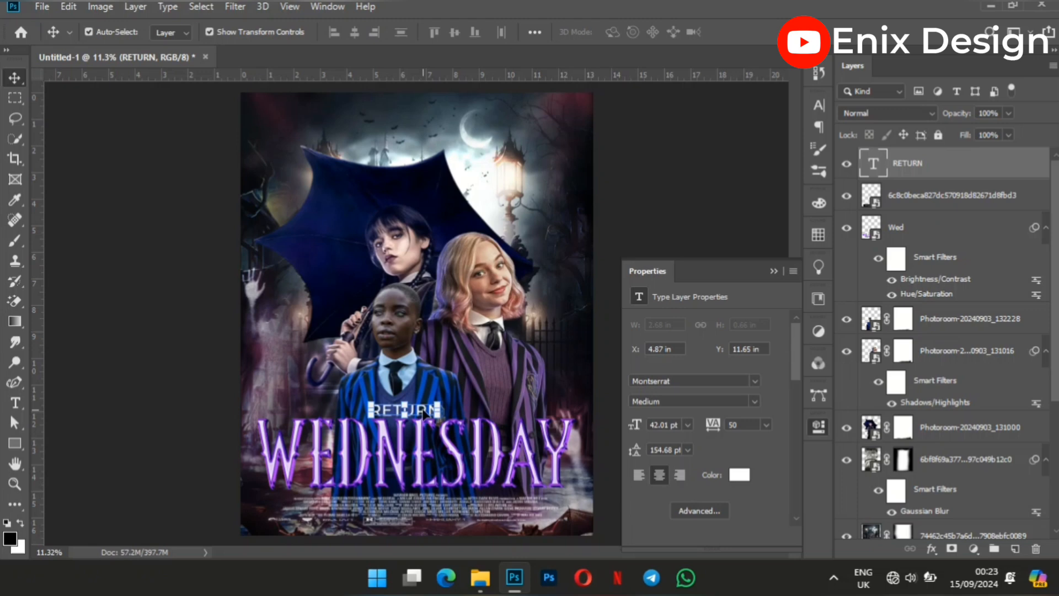
Duplicate the RETURN text, move the copy to its right and change its wording to "of".
{"action": "key", "text": "ctrl+j"}
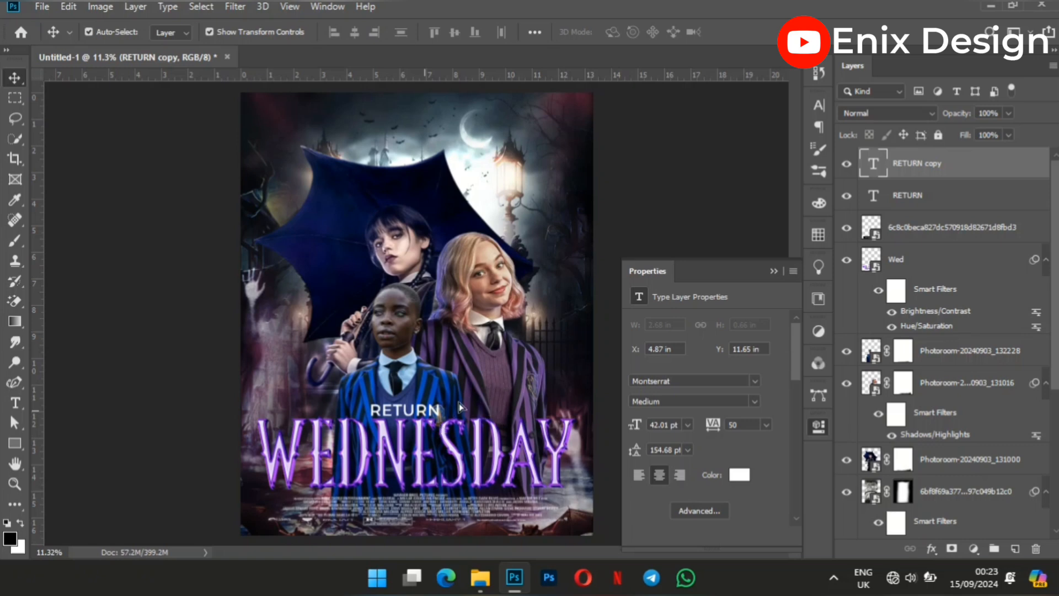
{"action": "left_click_drag", "start_coordinate": [433, 409], "coordinate": [508, 398]}
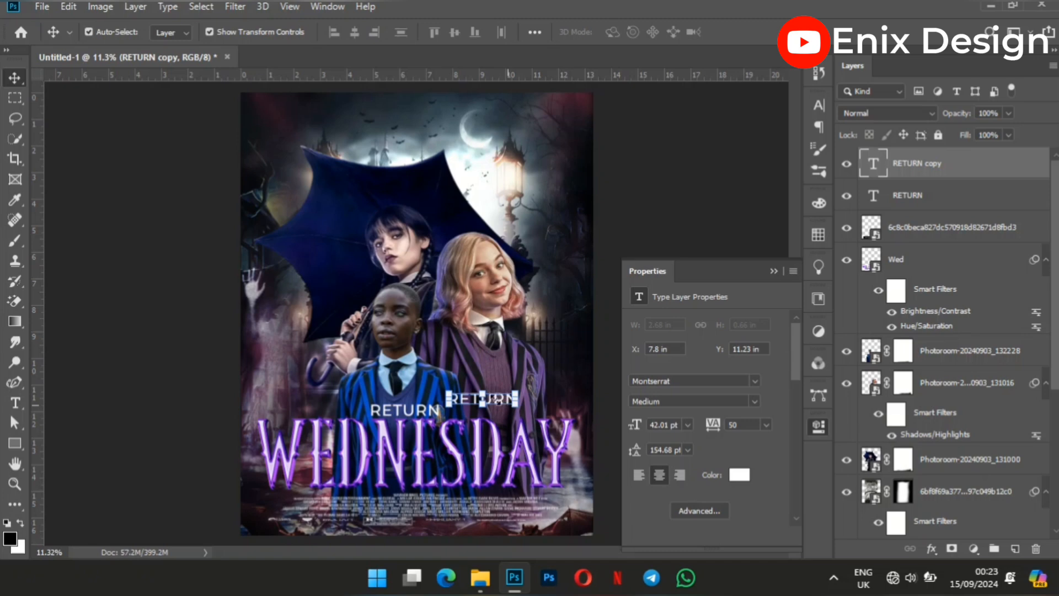
{"action": "double_click", "coordinate": [492, 400]}
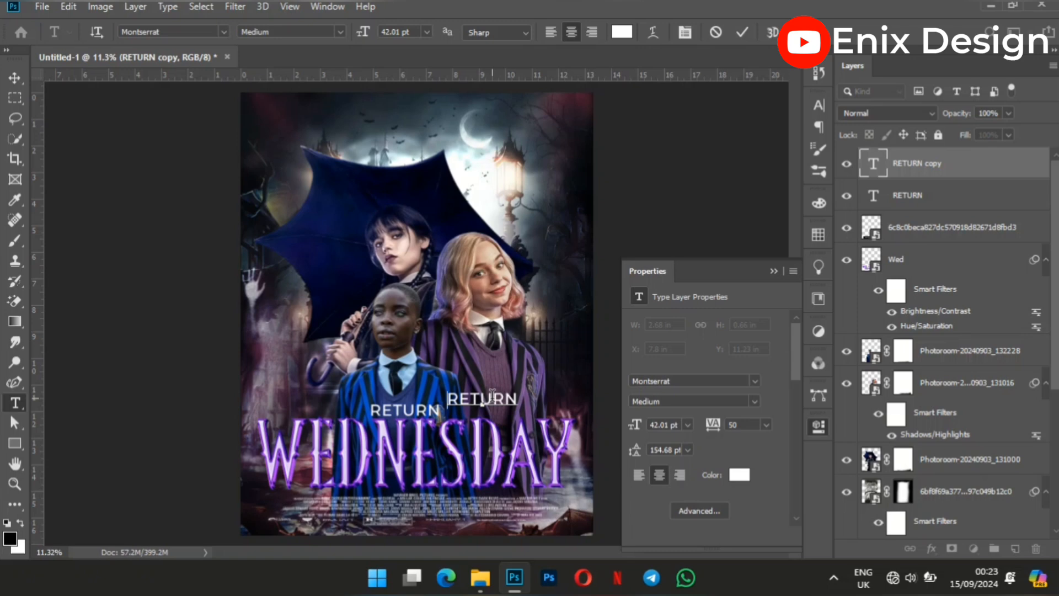
{"action": "double_click", "coordinate": [492, 395]}
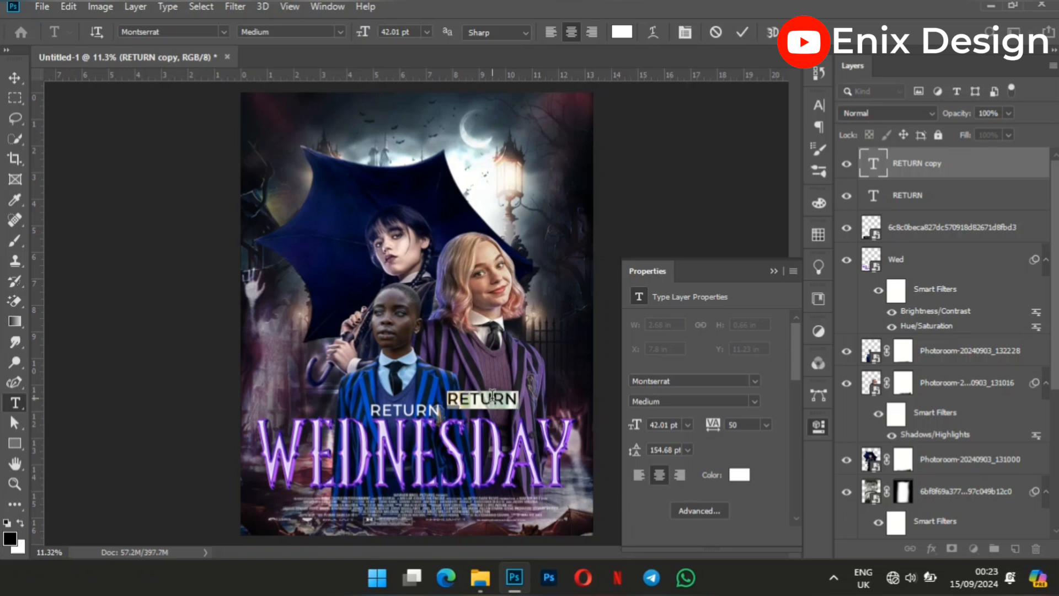
{"action": "type", "text": "of"}
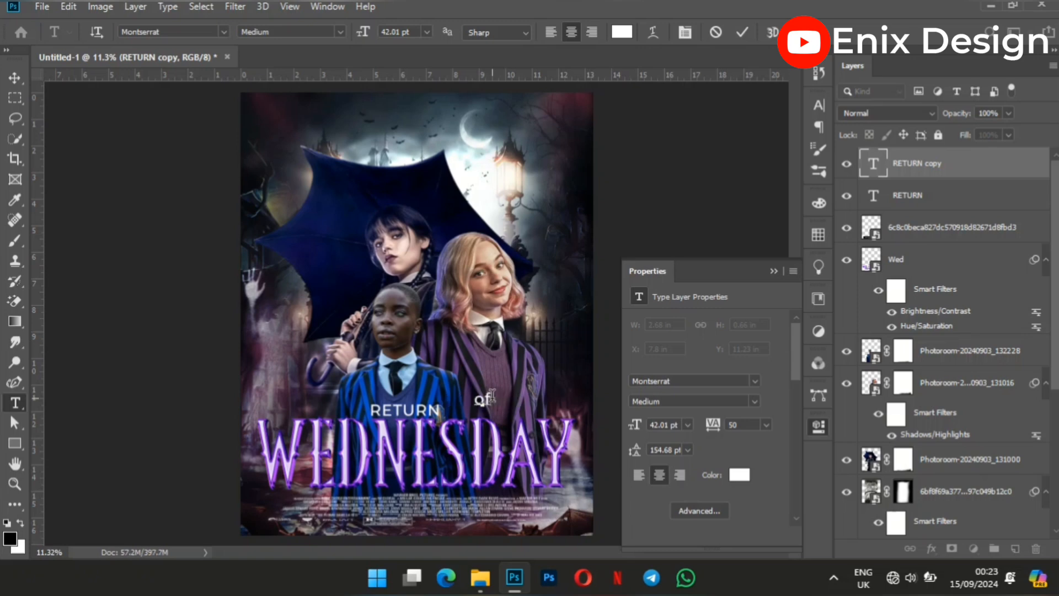
{"action": "left_click", "coordinate": [11, 76]}
{"action": "left_click", "coordinate": [172, 361]}
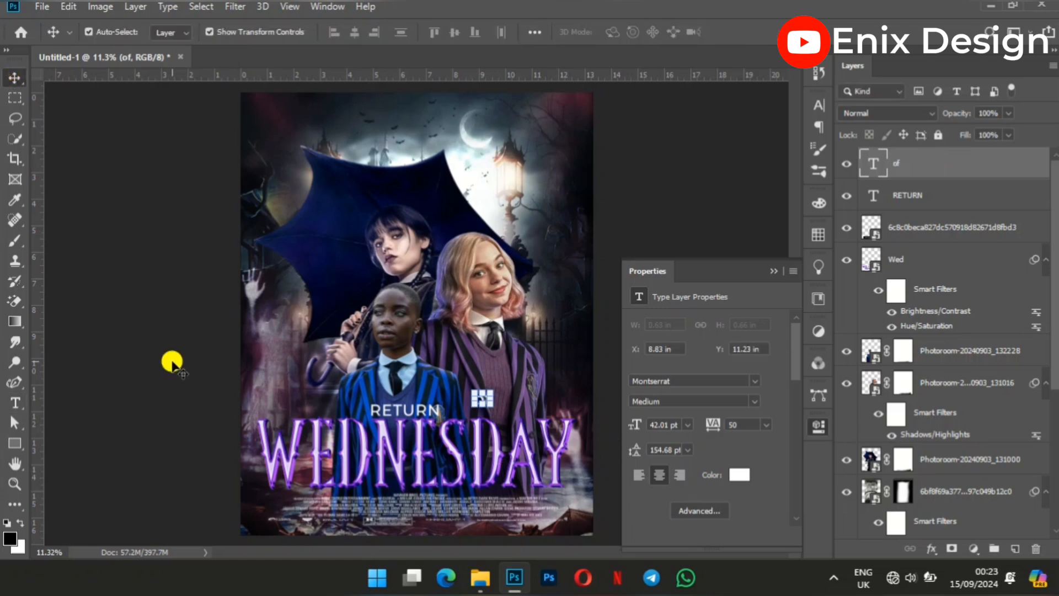
Move the "of" text down and closer to RETURN so both words sit on one line above the title.
{"action": "left_click", "coordinate": [480, 397]}
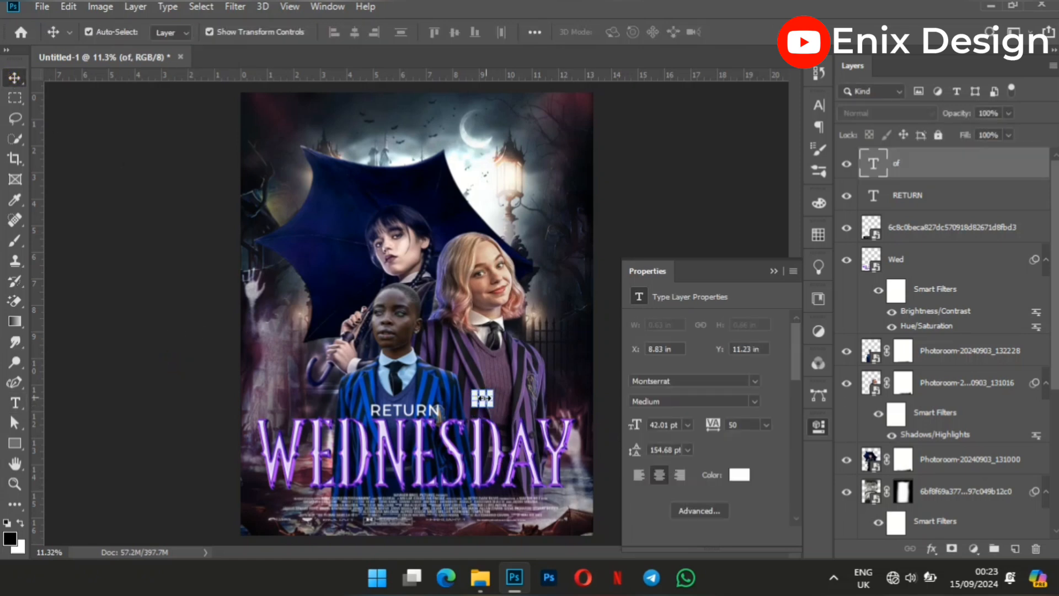
{"action": "left_click_drag", "start_coordinate": [483, 399], "coordinate": [483, 401]}
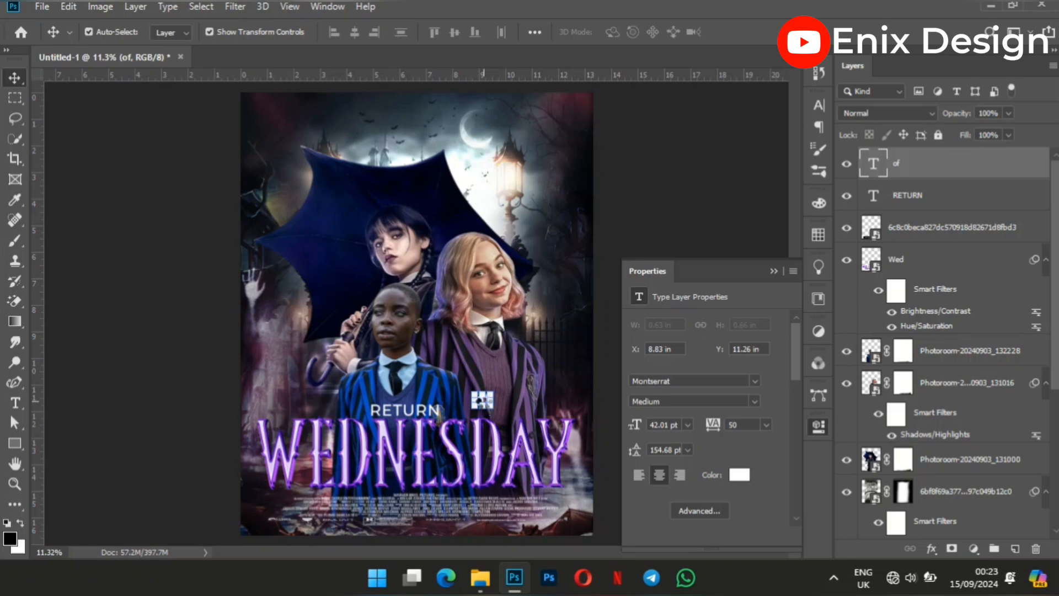
{"action": "left_click_drag", "start_coordinate": [483, 401], "coordinate": [482, 403]}
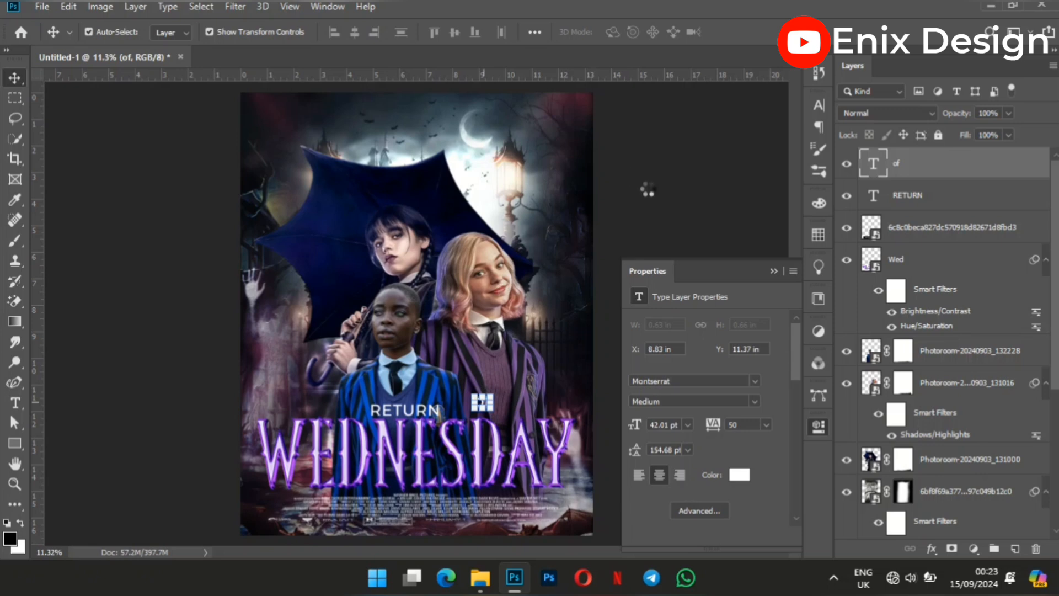
{"action": "left_click", "coordinate": [658, 224]}
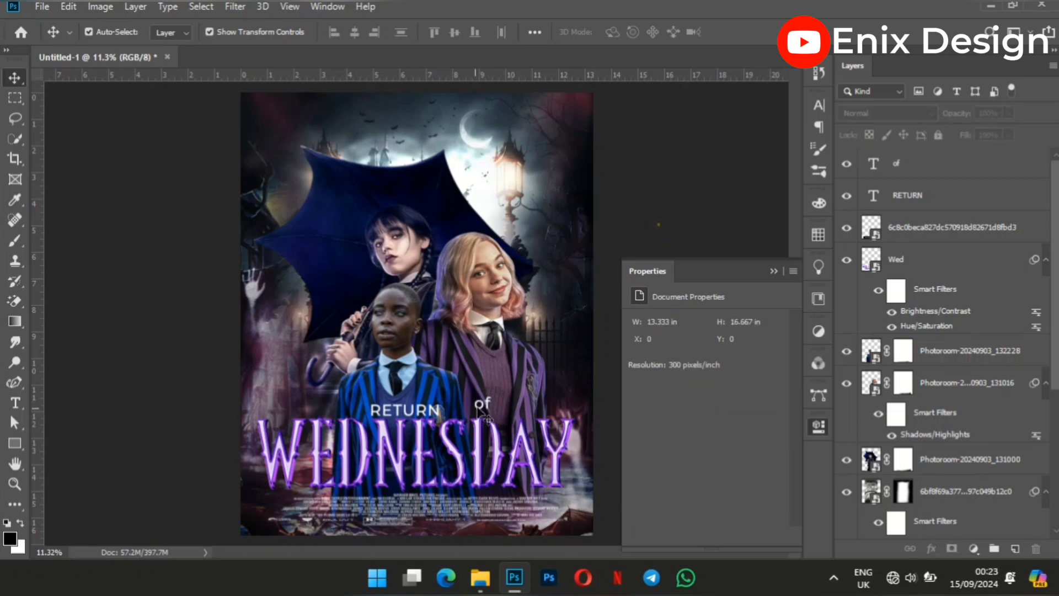
{"action": "left_click_drag", "start_coordinate": [481, 409], "coordinate": [467, 417]}
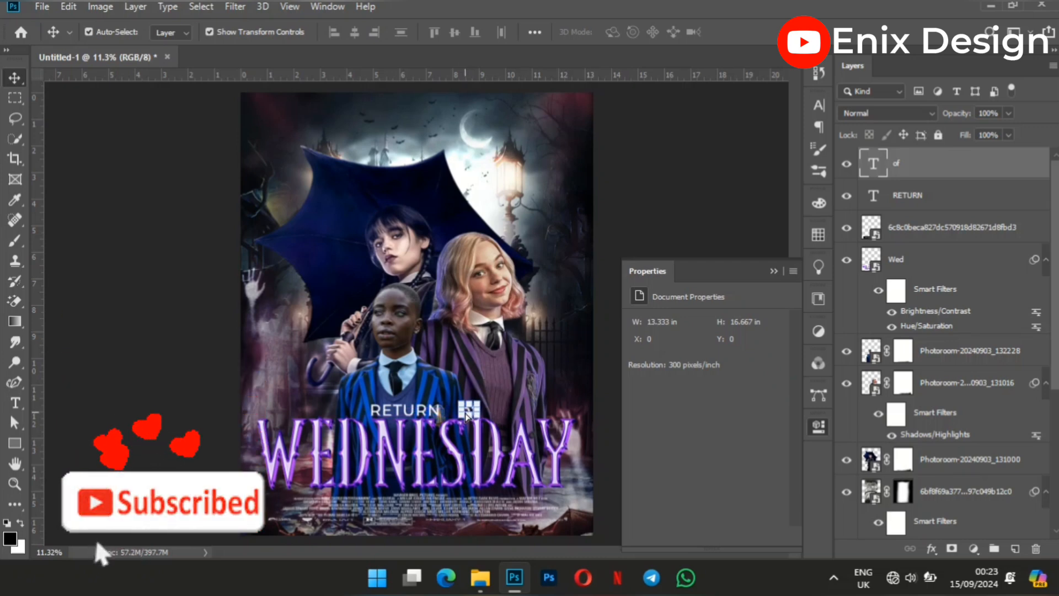
{"action": "left_click", "coordinate": [119, 290]}
Duplicate the RETURN text, move the copy to the poster's upper edge and change its wording to "ENIX DESIGN PRODUCTION".
{"action": "left_click", "coordinate": [434, 409]}
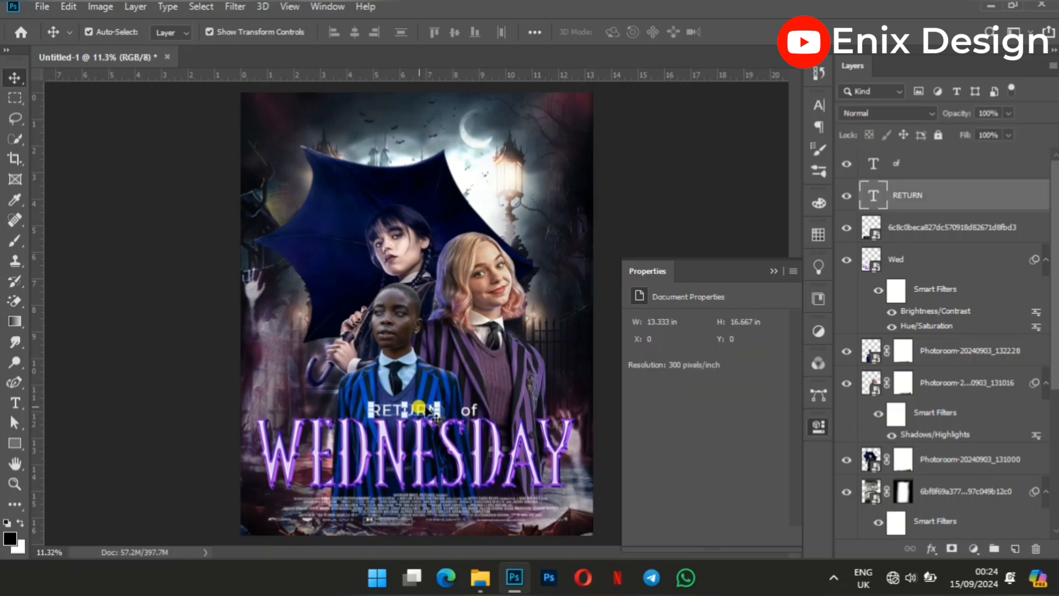
{"action": "key", "text": "ctrl+j"}
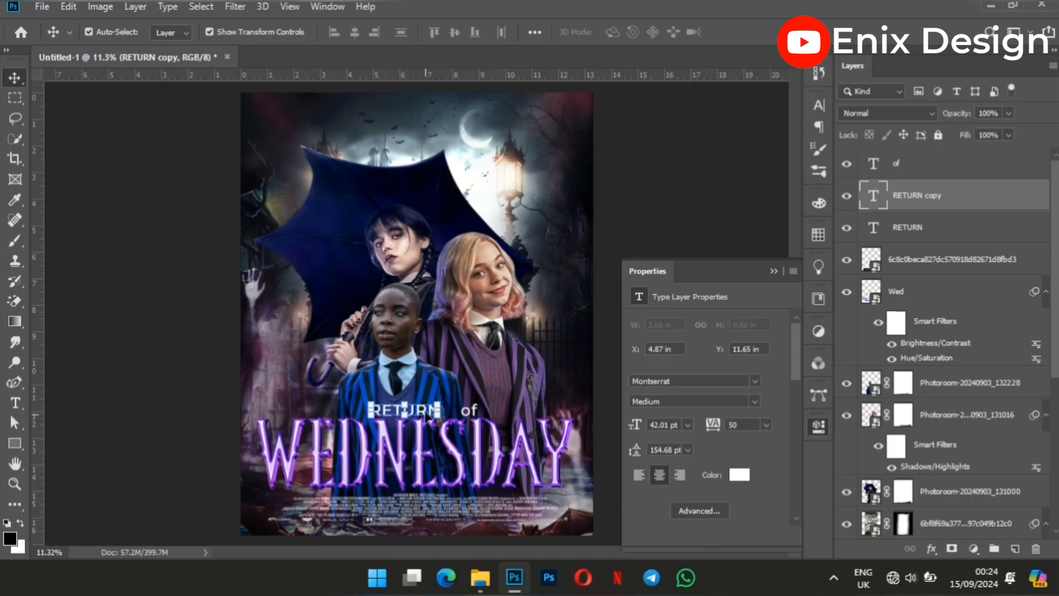
{"action": "left_click_drag", "start_coordinate": [428, 417], "coordinate": [395, 126]}
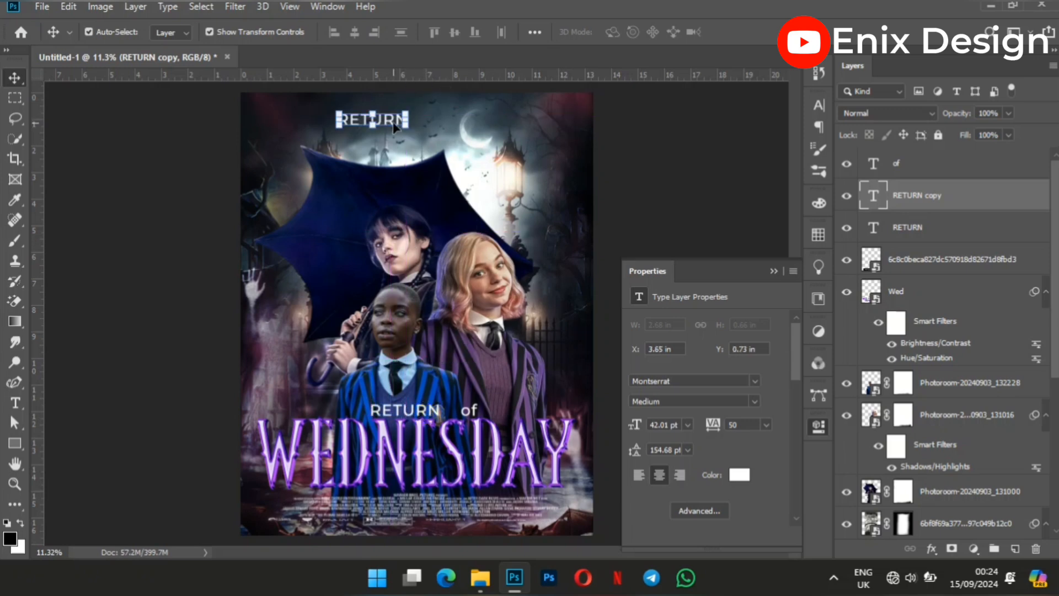
{"action": "double_click", "coordinate": [395, 123]}
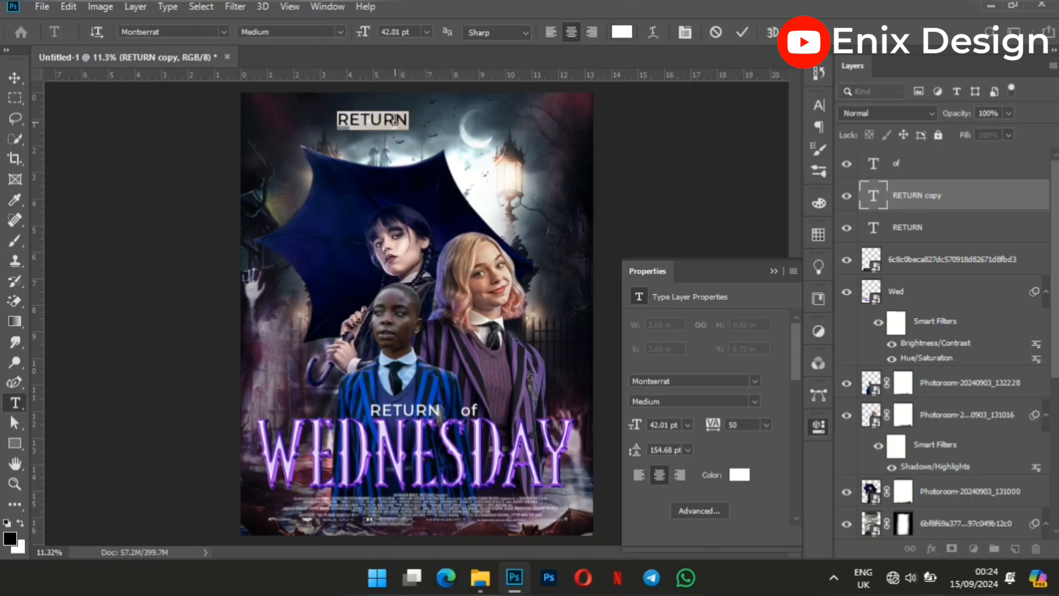
{"action": "type", "text": "E"}
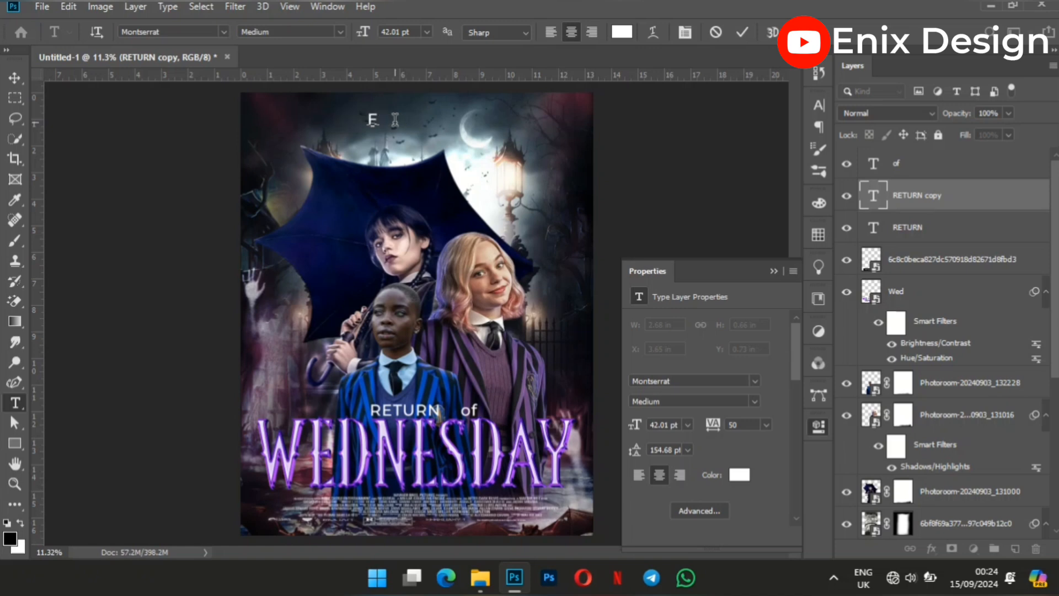
{"action": "type", "text": "NIX DES"}
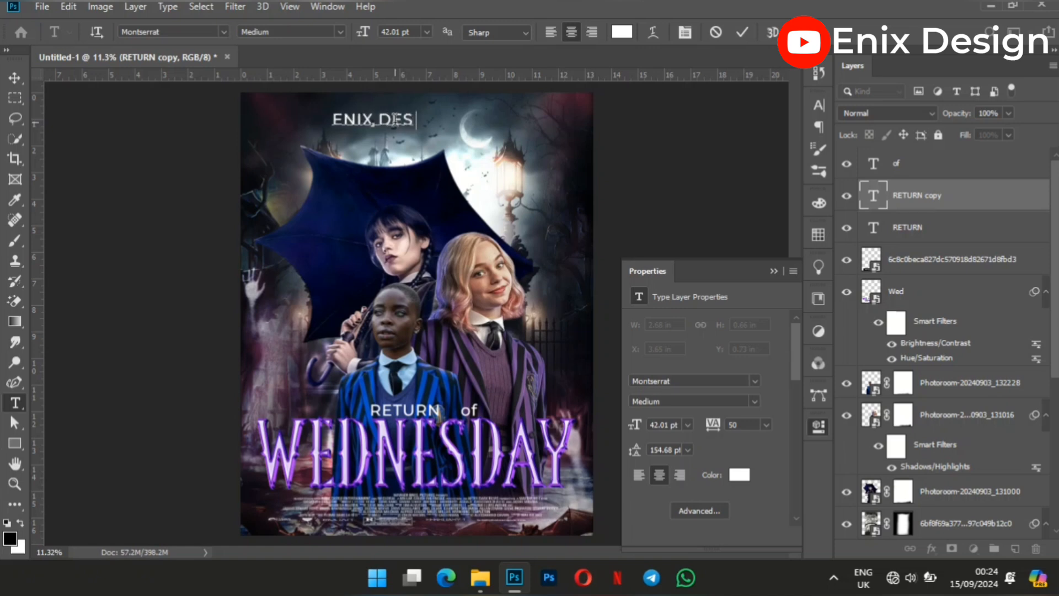
{"action": "type", "text": "IGN O"}
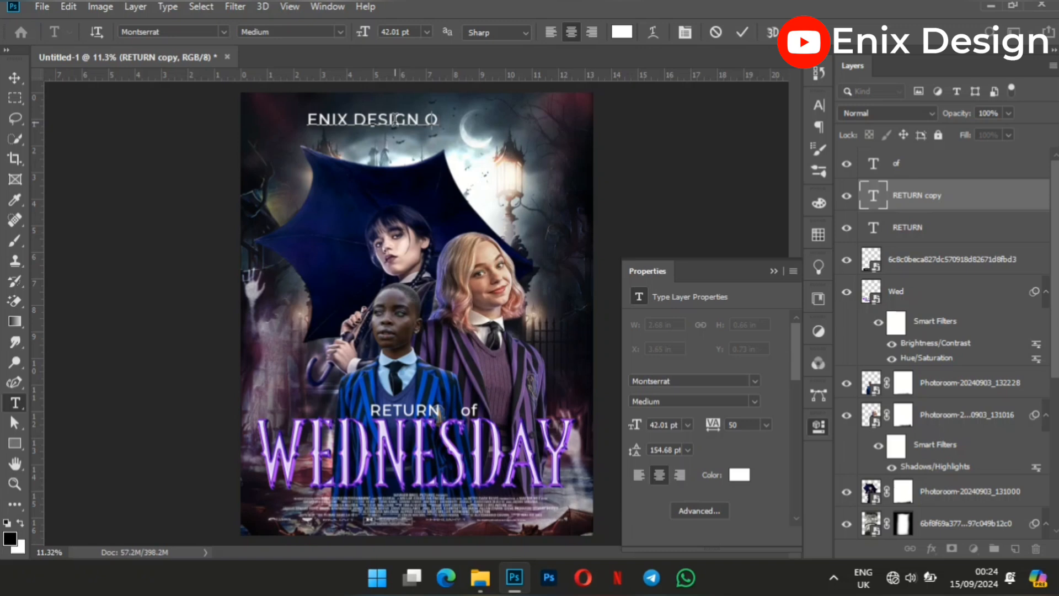
{"action": "type", "text": "RODU"}
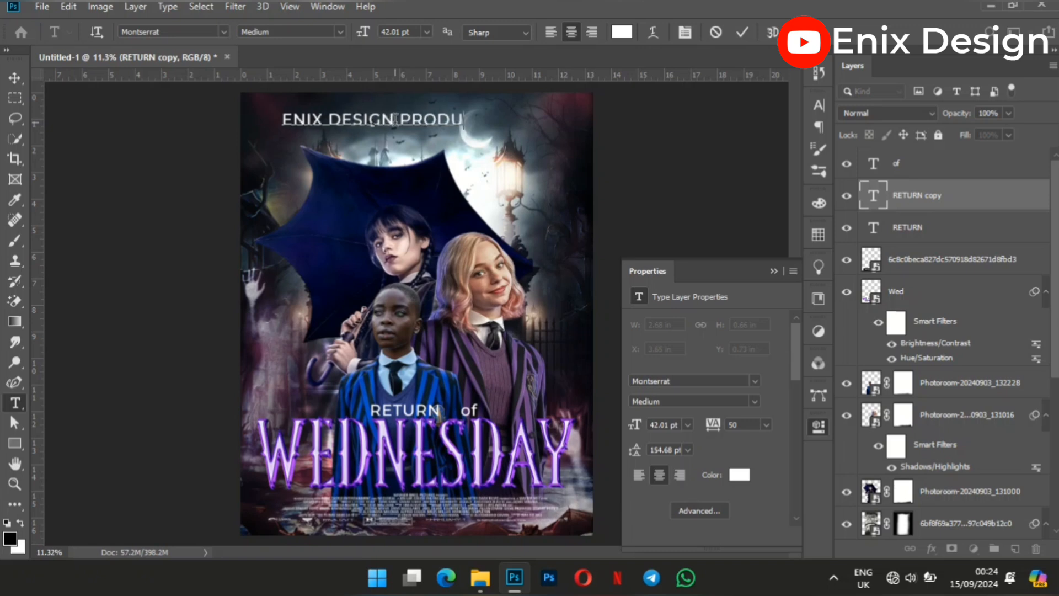
{"action": "type", "text": "CTION"}
{"action": "key", "text": "ctrl+a"}
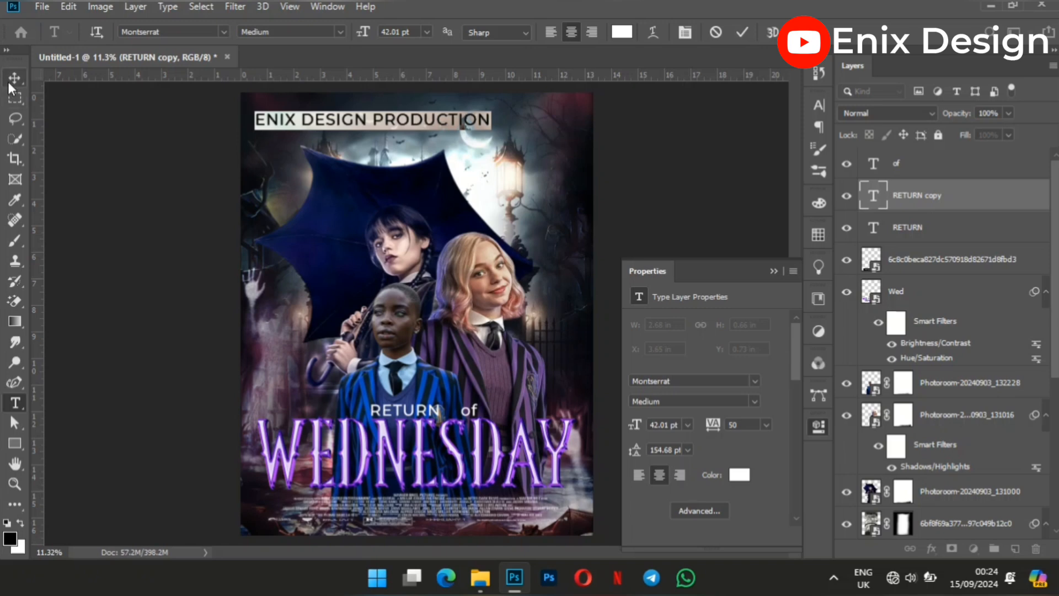
{"action": "left_click", "coordinate": [14, 78]}
Set the tracking of the ENIX DESIGN PRODUCTION text to 800.
{"action": "left_click", "coordinate": [747, 426]}
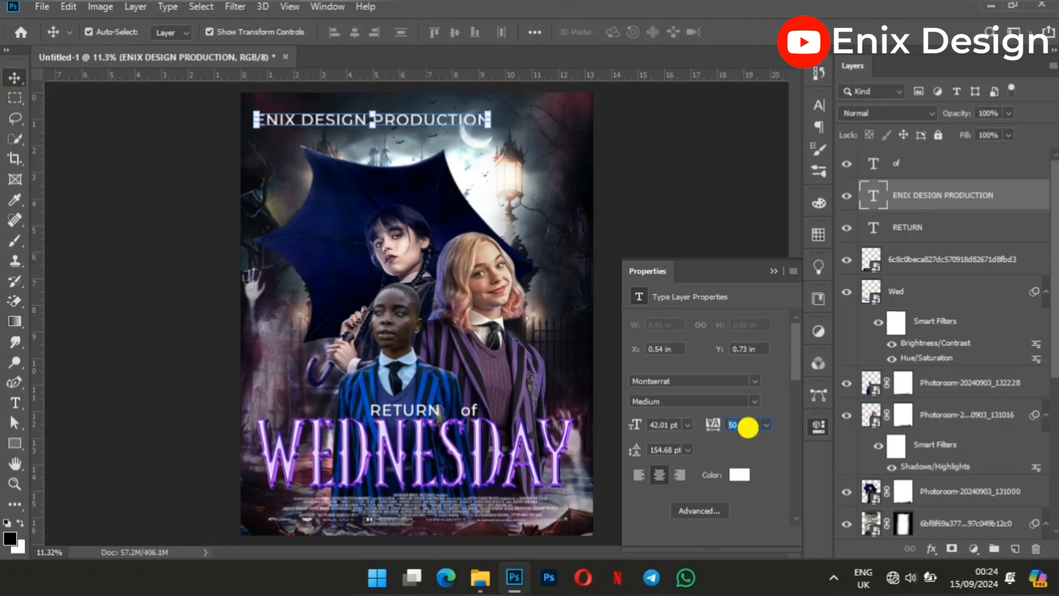
{"action": "type", "text": "80"}
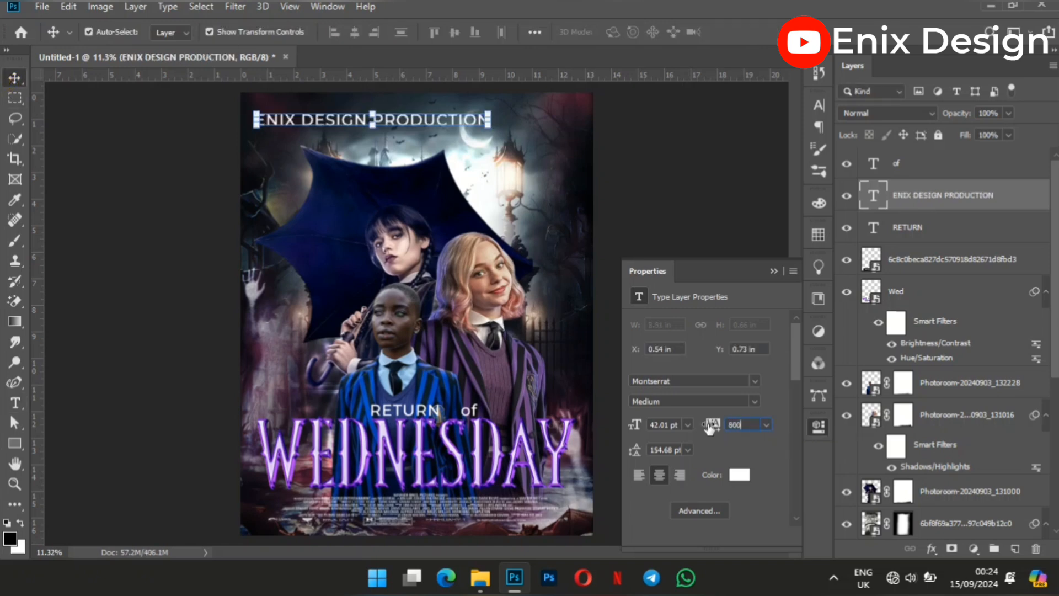
{"action": "type", "text": "0"}
{"action": "key", "text": "Return"}
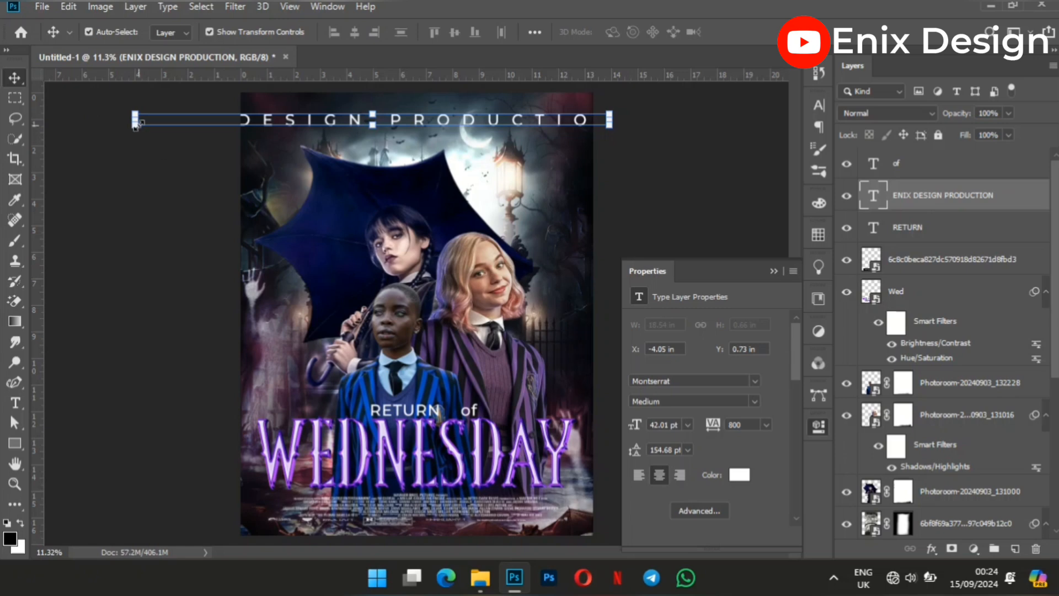
Scale the ENIX DESIGN PRODUCTION text down proportionally to about 67.14% from its left end.
{"action": "left_click", "coordinate": [135, 118]}
{"action": "left_click", "coordinate": [134, 119]}
{"action": "left_click_drag", "start_coordinate": [135, 119], "coordinate": [293, 119]}
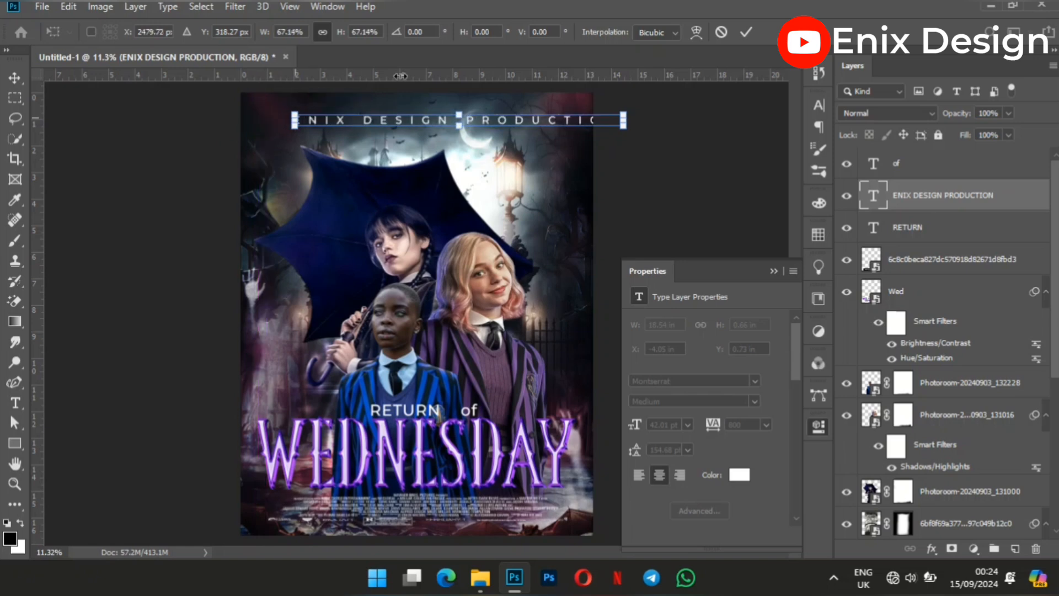
{"action": "left_click", "coordinate": [745, 32]}
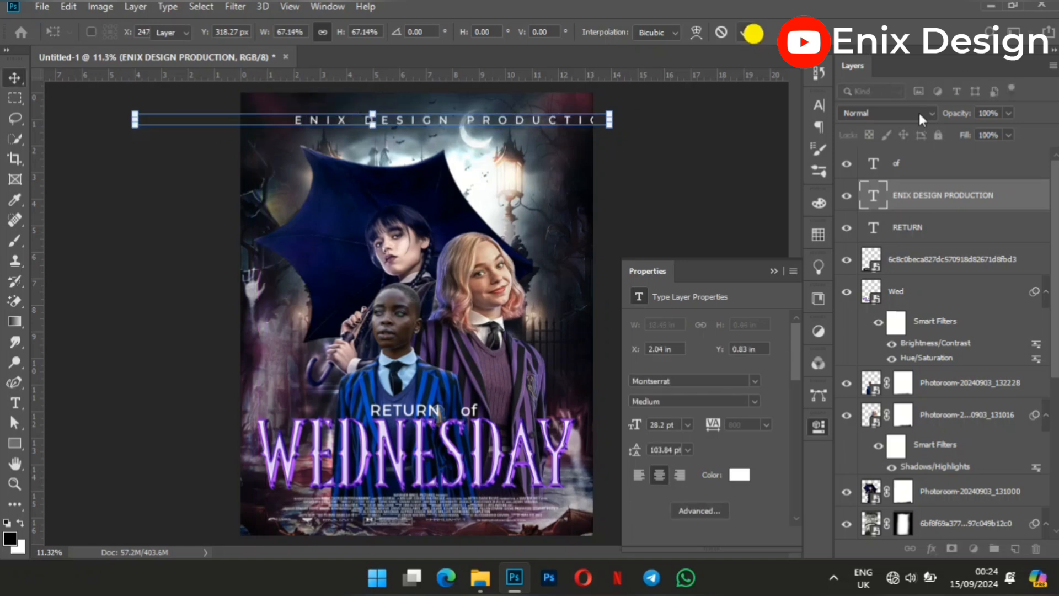
Center the ENIX DESIGN PRODUCTION text horizontally on the canvas by aligning it with the Background layer.
{"action": "scroll", "coordinate": [1031, 243], "scroll_direction": "down", "scroll_amount": 5}
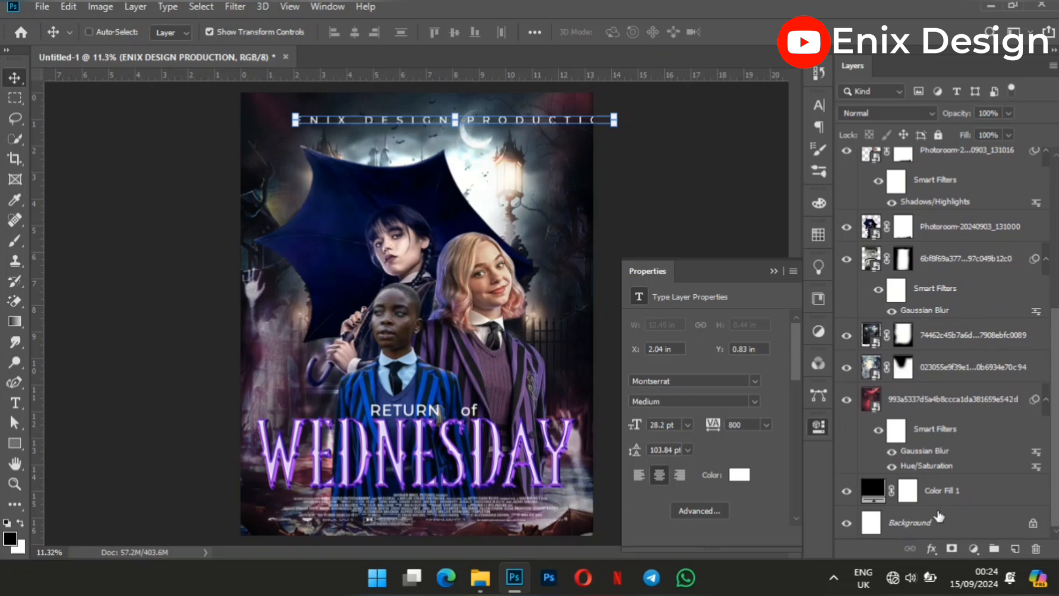
{"action": "left_click", "coordinate": [930, 520]}
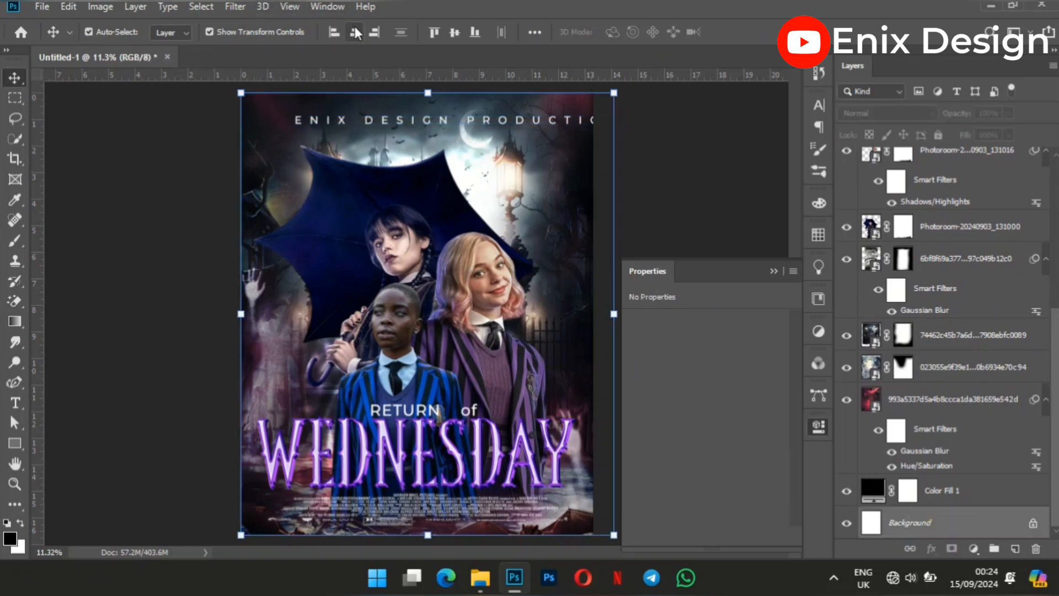
{"action": "left_click", "coordinate": [636, 127]}
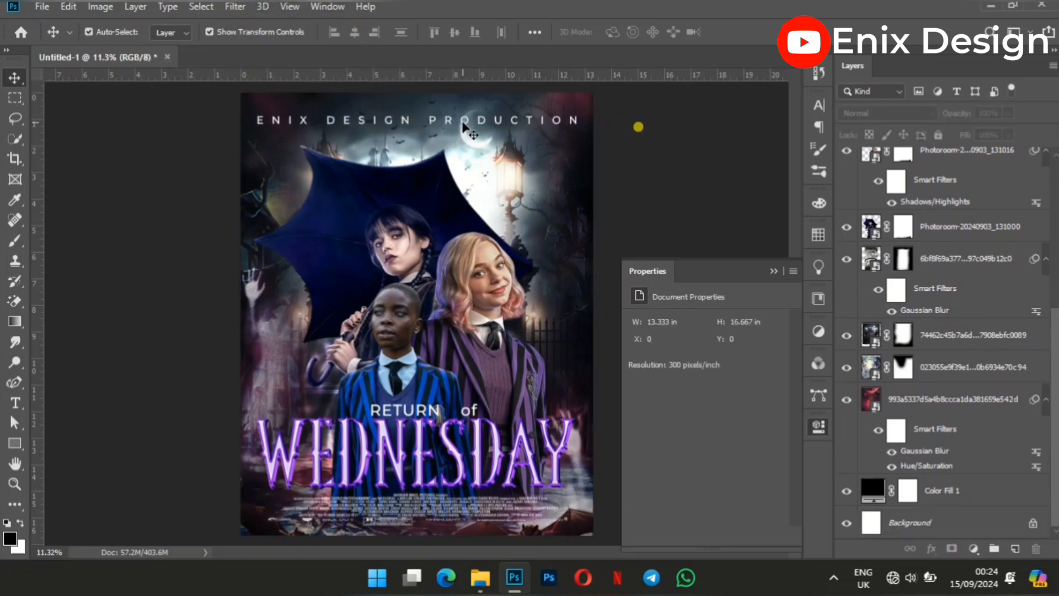
Scale the ENIX DESIGN PRODUCTION text down proportionally to about 81.55% from its left end.
{"action": "left_click", "coordinate": [466, 130]}
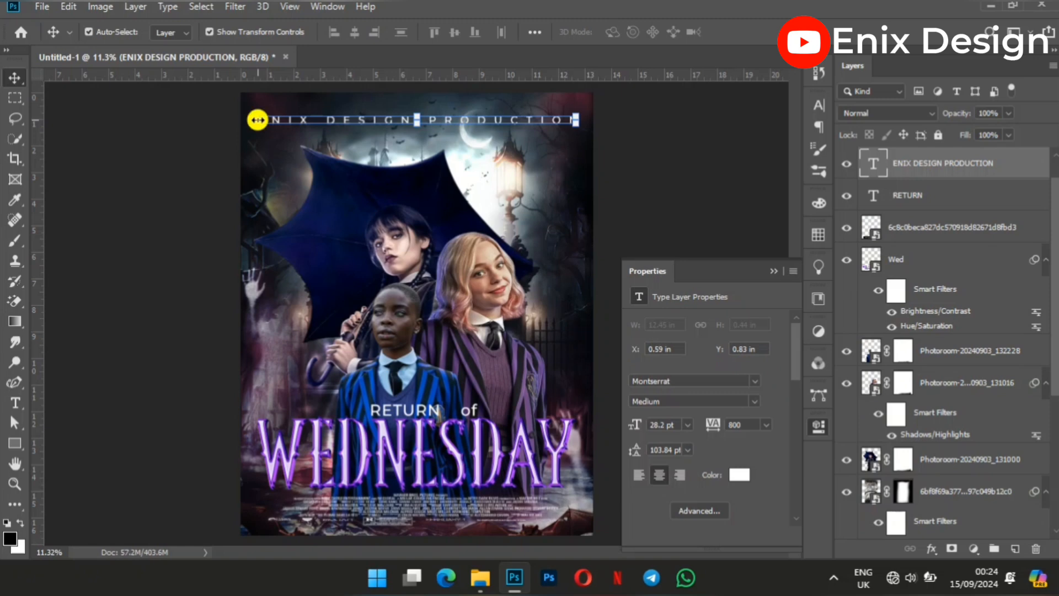
{"action": "key", "text": "ctrl+t"}
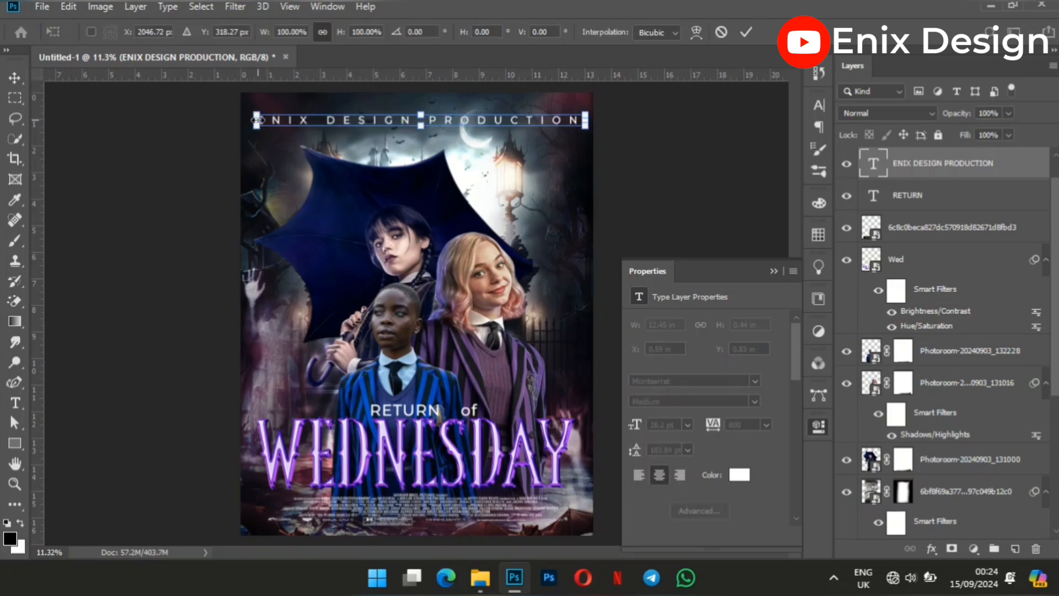
{"action": "left_click_drag", "start_coordinate": [257, 119], "coordinate": [338, 120]}
{"action": "left_click", "coordinate": [746, 32]}
Realign the reduced ENIX DESIGN PRODUCTION text to the Background layer's horizontal center, then deselect the layers.
{"action": "scroll", "coordinate": [1004, 316], "scroll_direction": "down", "scroll_amount": 3}
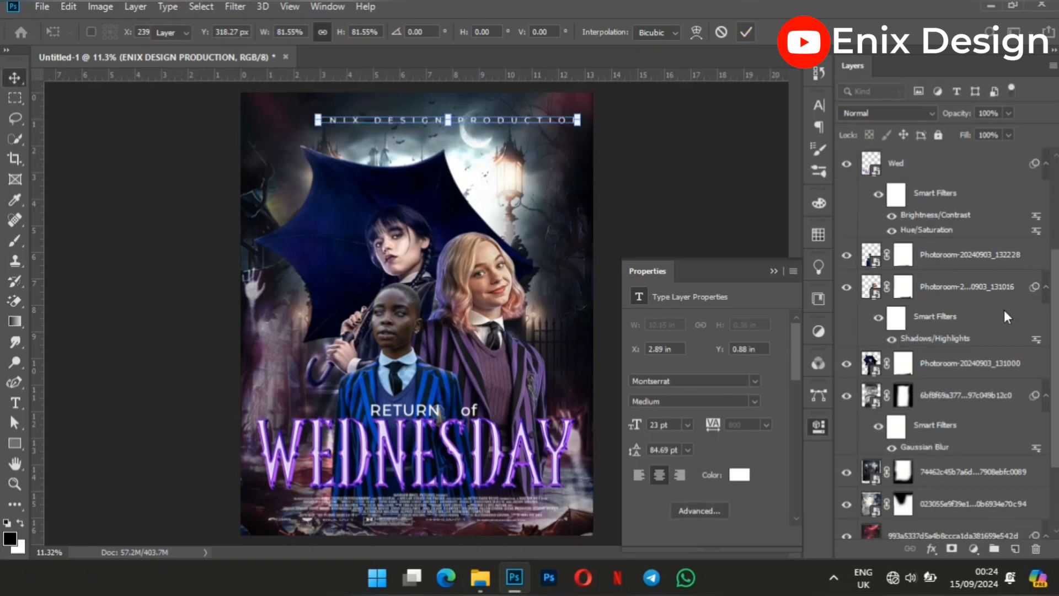
{"action": "scroll", "coordinate": [1003, 309], "scroll_direction": "down", "scroll_amount": 3}
{"action": "left_click", "coordinate": [953, 521]}
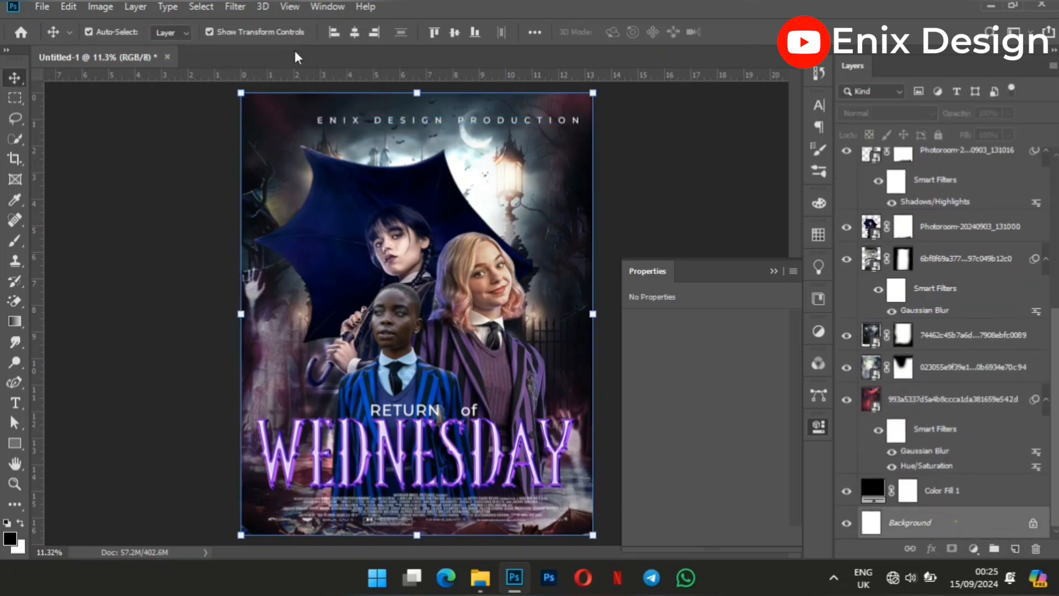
{"action": "left_click", "coordinate": [355, 32]}
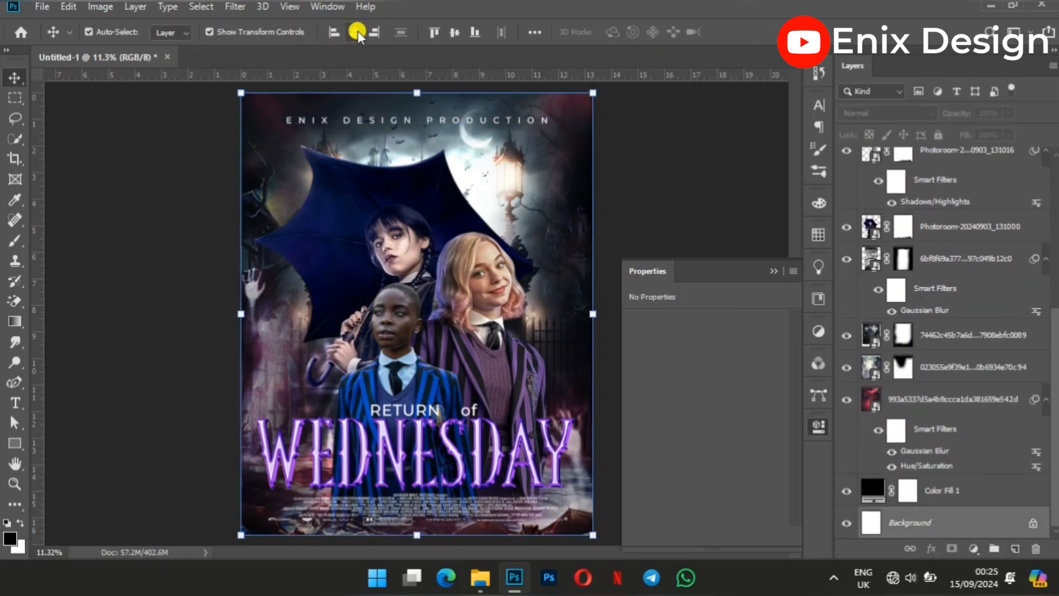
{"action": "left_click", "coordinate": [640, 117]}
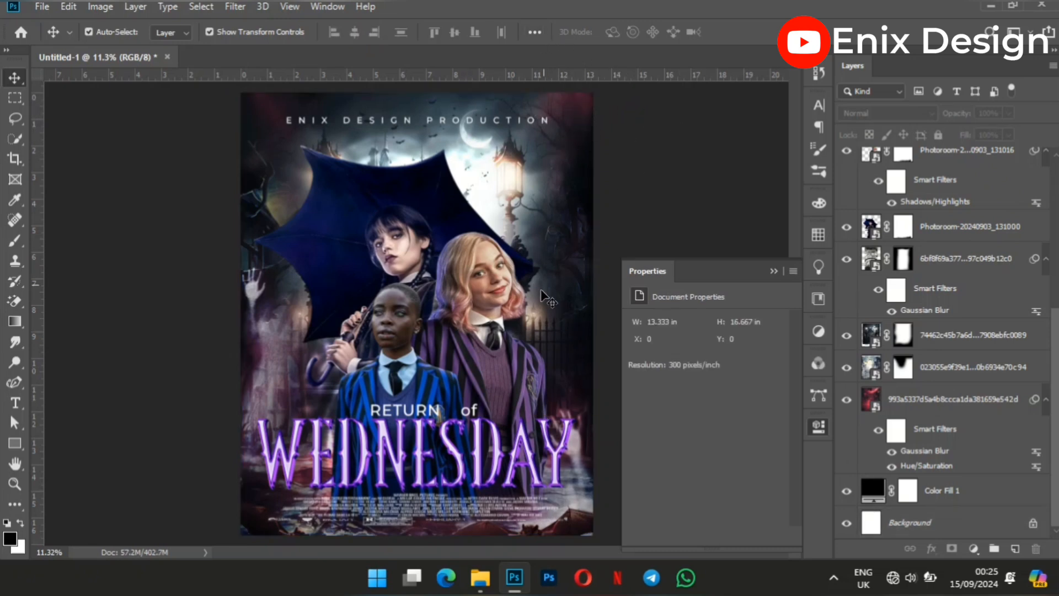
Align the WEDNESDAY title horizontally to the center of the Background layer and deselect the layers.
{"action": "left_click", "coordinate": [487, 464]}
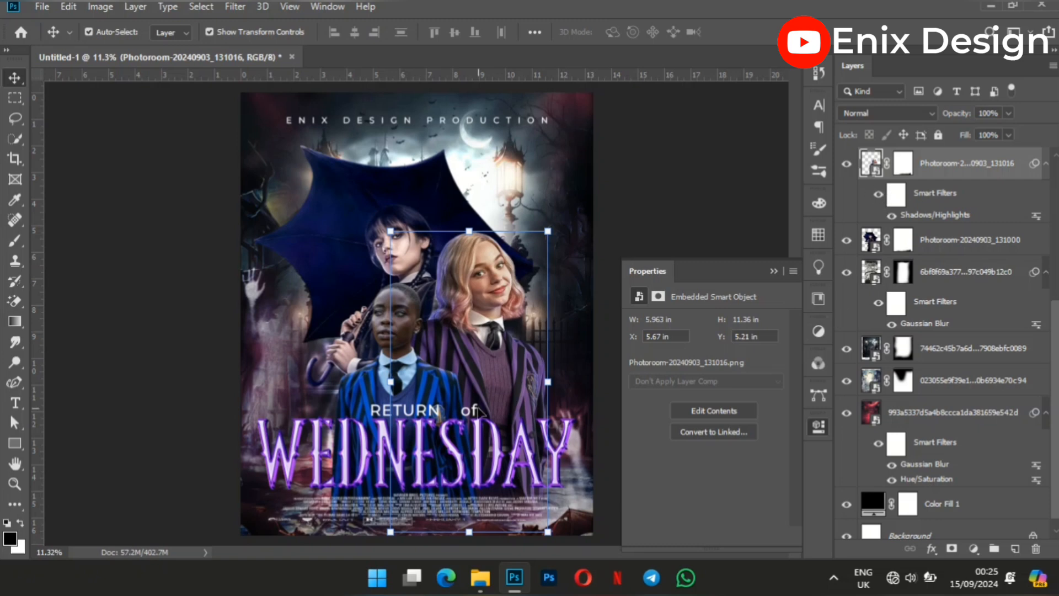
{"action": "left_click", "coordinate": [676, 196]}
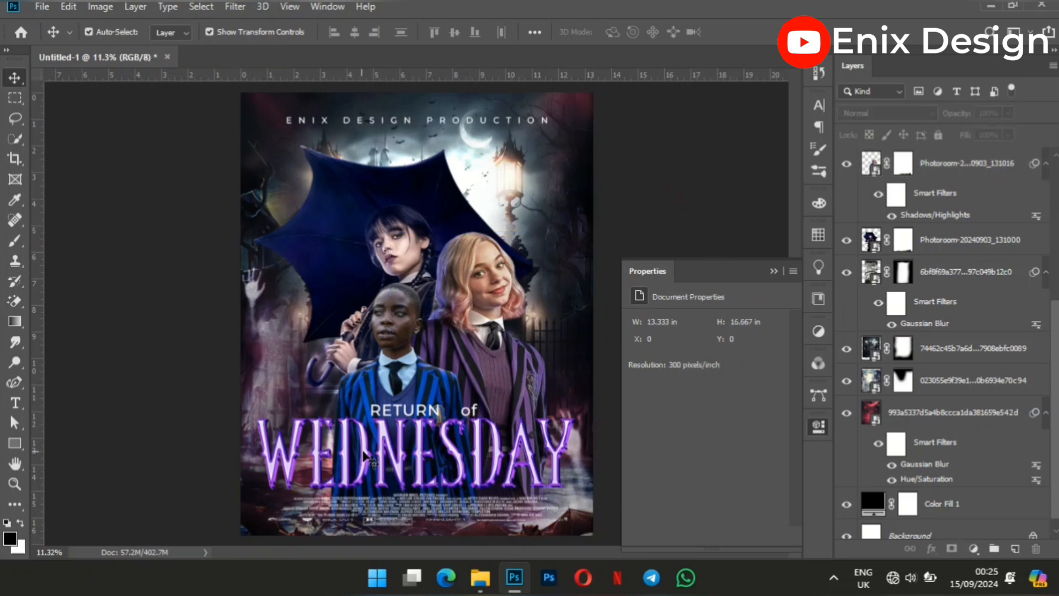
{"action": "left_click", "coordinate": [363, 453]}
{"action": "scroll", "coordinate": [956, 315], "scroll_direction": "down", "scroll_amount": 3}
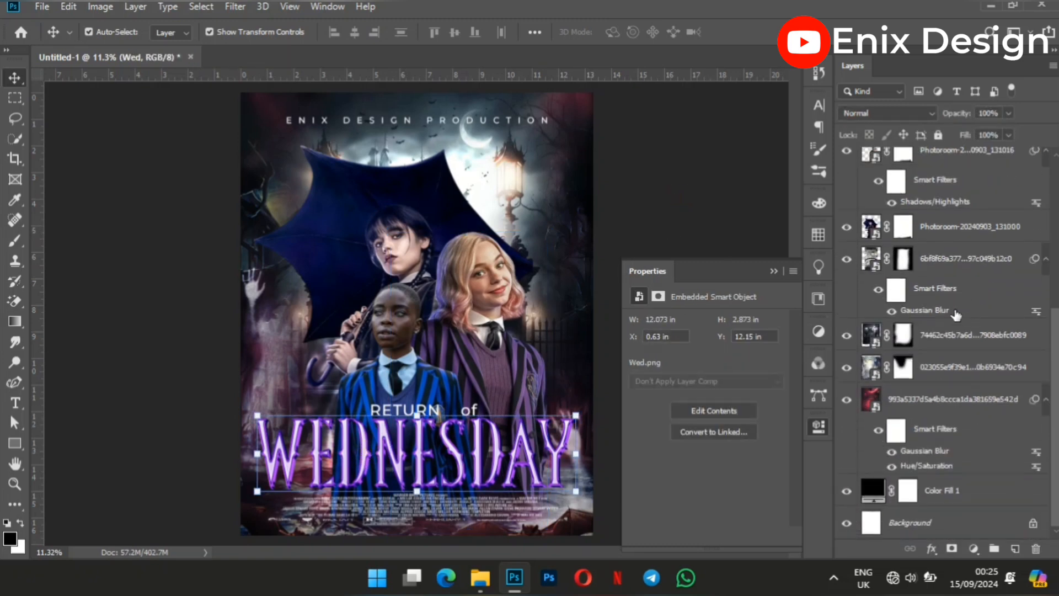
{"action": "left_click", "coordinate": [920, 524]}
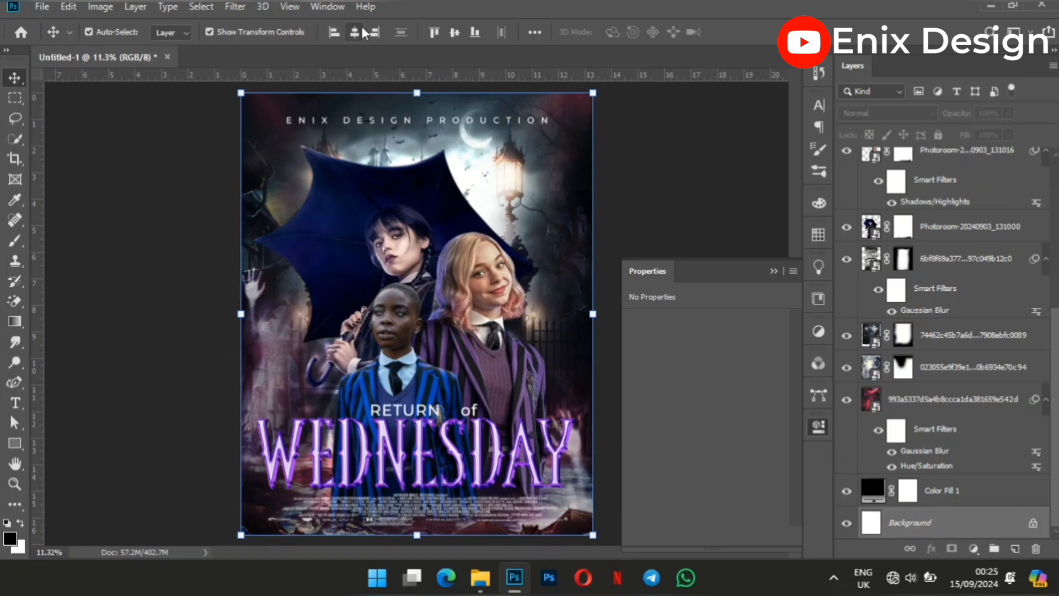
{"action": "left_click", "coordinate": [668, 169]}
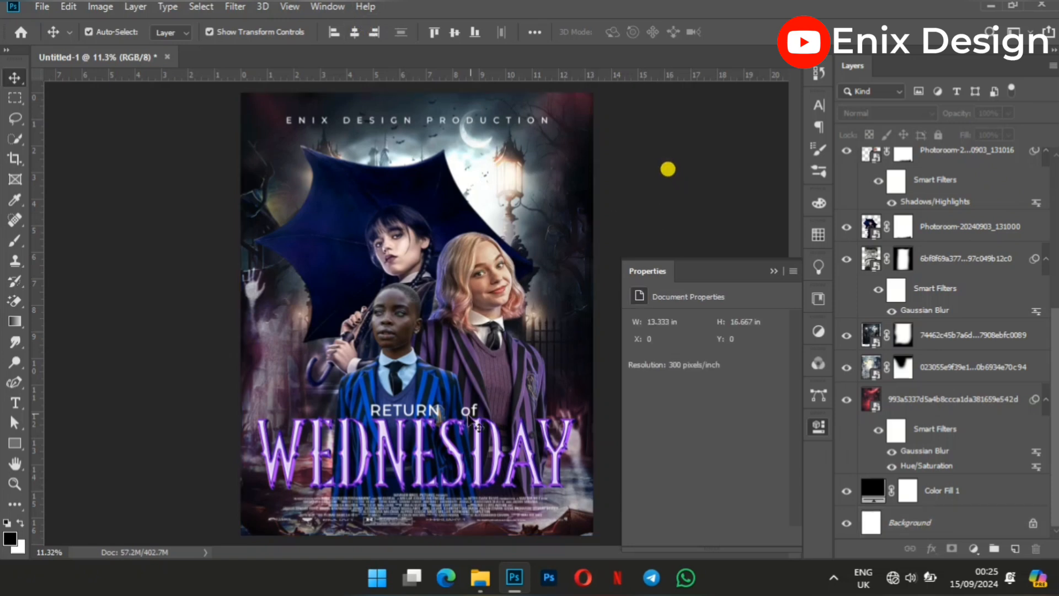
Center the RETURN text horizontally on the Background layer so it sits closer to the word "of".
{"action": "left_click", "coordinate": [426, 409]}
{"action": "scroll", "coordinate": [848, 335], "scroll_direction": "down", "scroll_amount": 2}
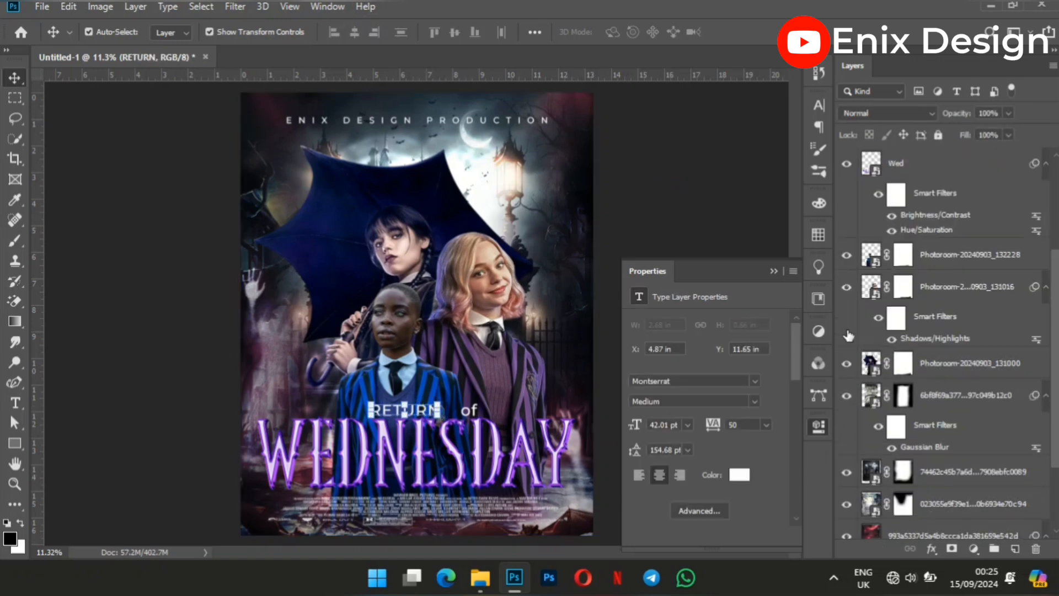
{"action": "scroll", "coordinate": [848, 335], "scroll_direction": "down", "scroll_amount": 3}
{"action": "left_click", "coordinate": [892, 522]}
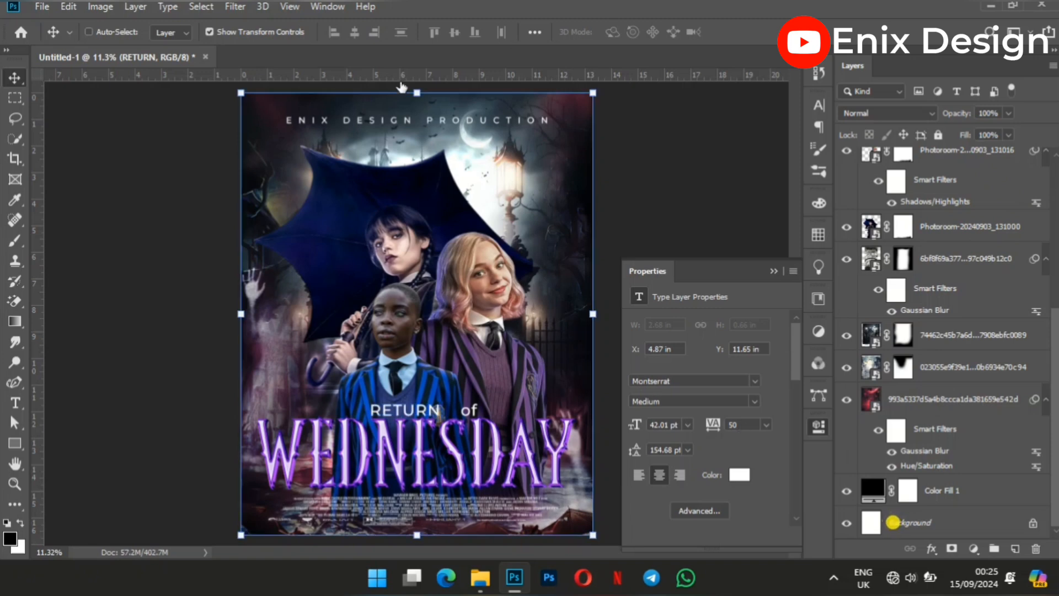
{"action": "left_click", "coordinate": [355, 32]}
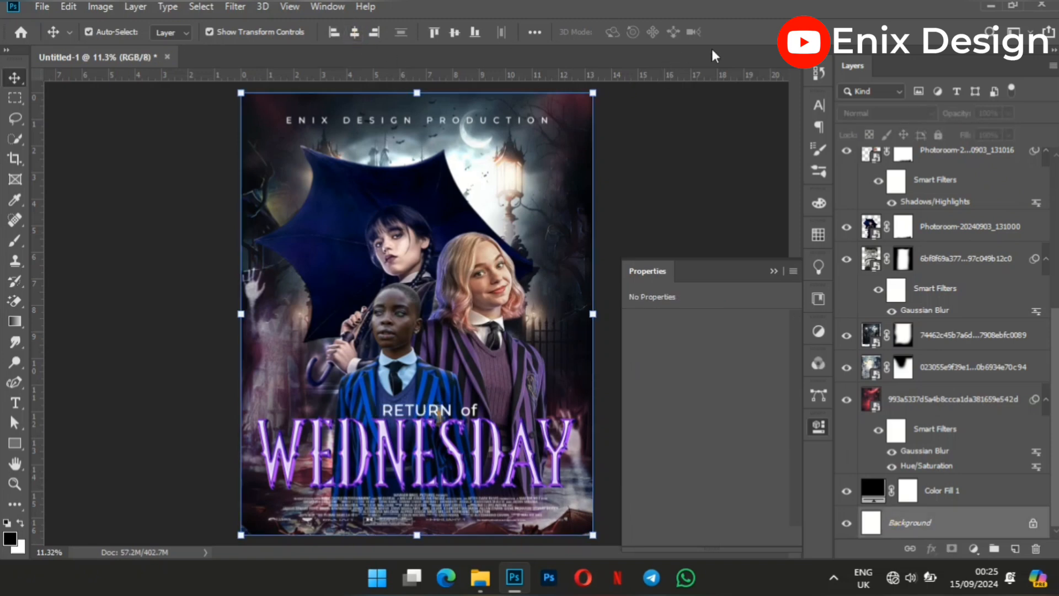
{"action": "left_click", "coordinate": [673, 138]}
{"action": "key", "text": "z"}
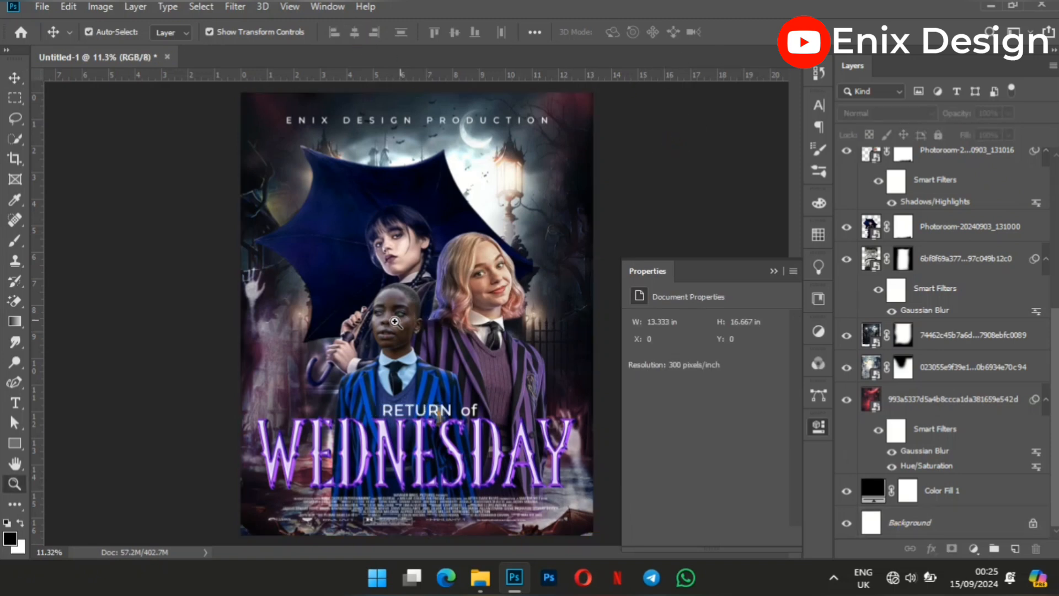
{"action": "left_click_drag", "start_coordinate": [442, 331], "coordinate": [433, 298]}
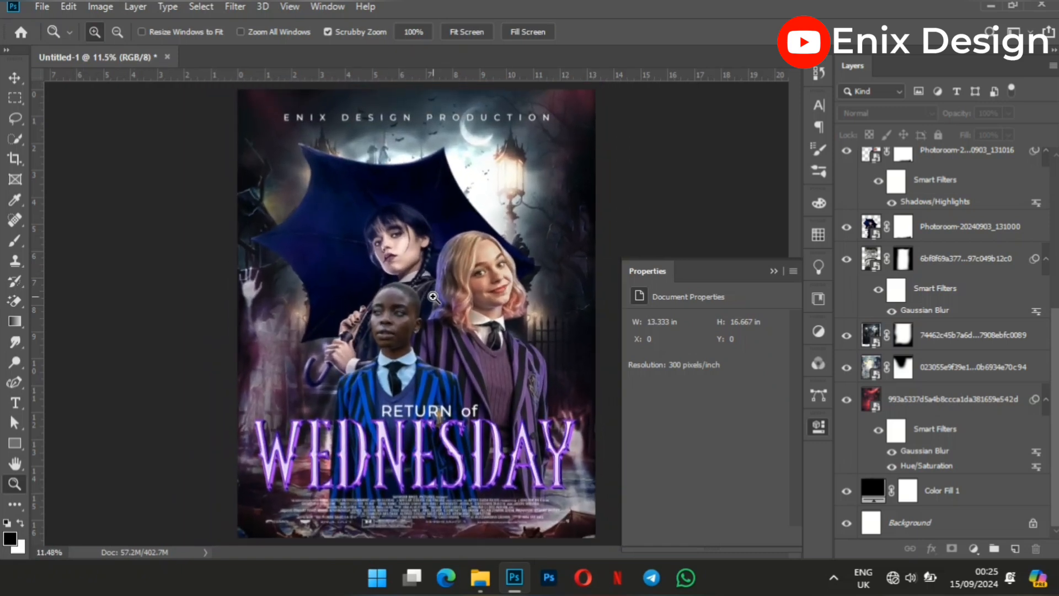
{"action": "left_click_drag", "start_coordinate": [434, 297], "coordinate": [424, 299]}
{"action": "key", "text": "v"}
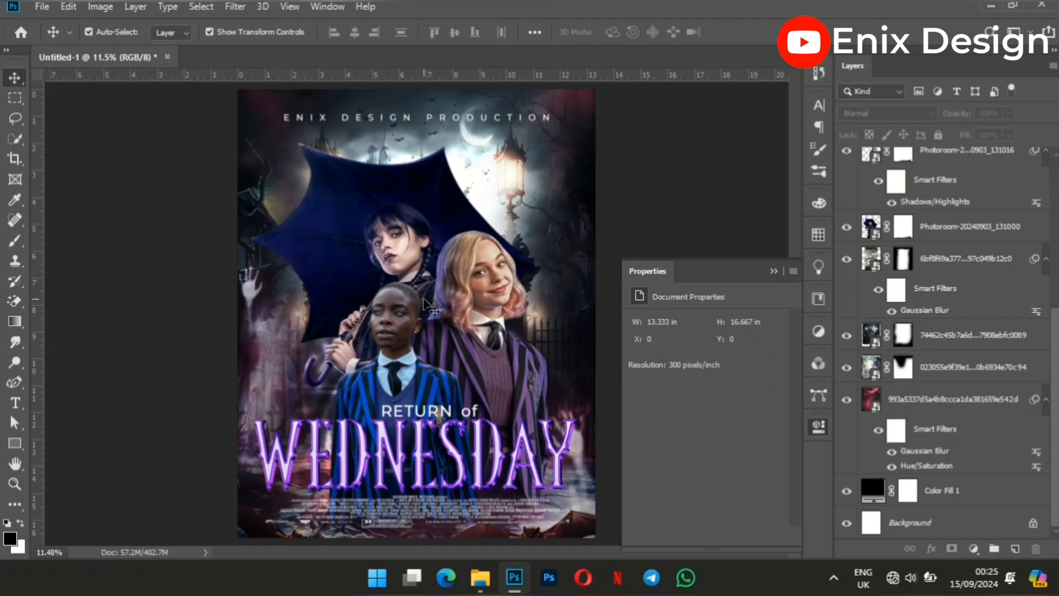